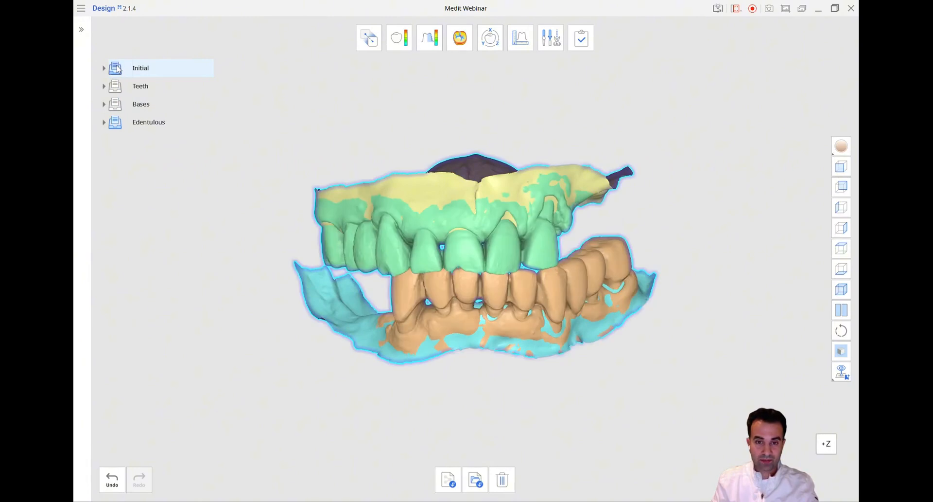
pyautogui.click(118, 70)
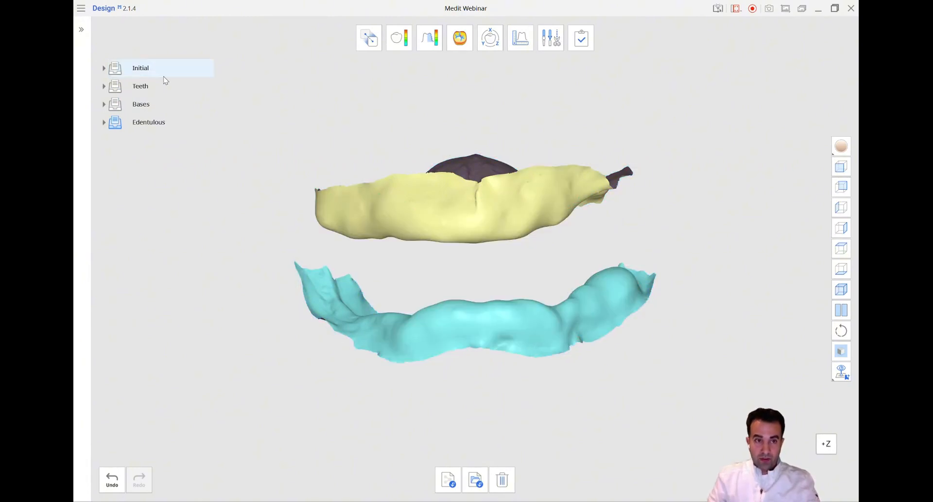
# Review the finished denture project by toggling the visibility of its Initial, Teeth, Bases and Edentulous groups
pyautogui.click(118, 90)
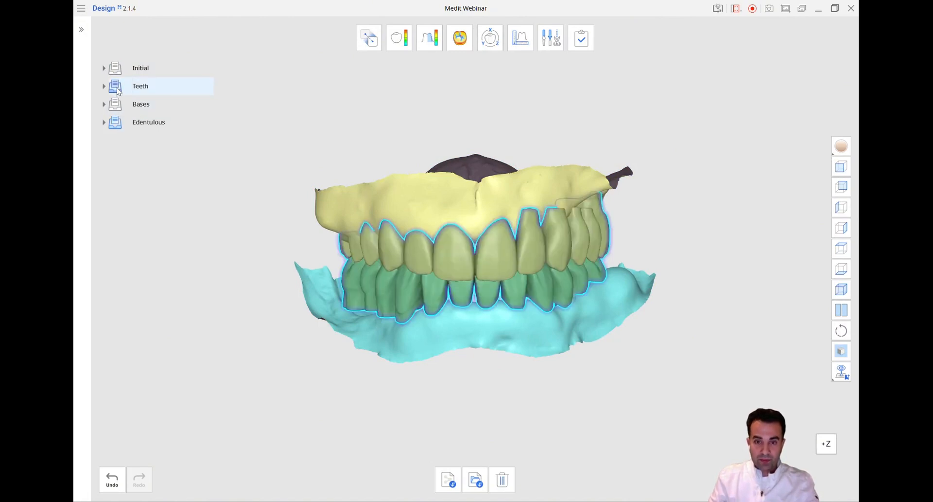
pyautogui.click(119, 90)
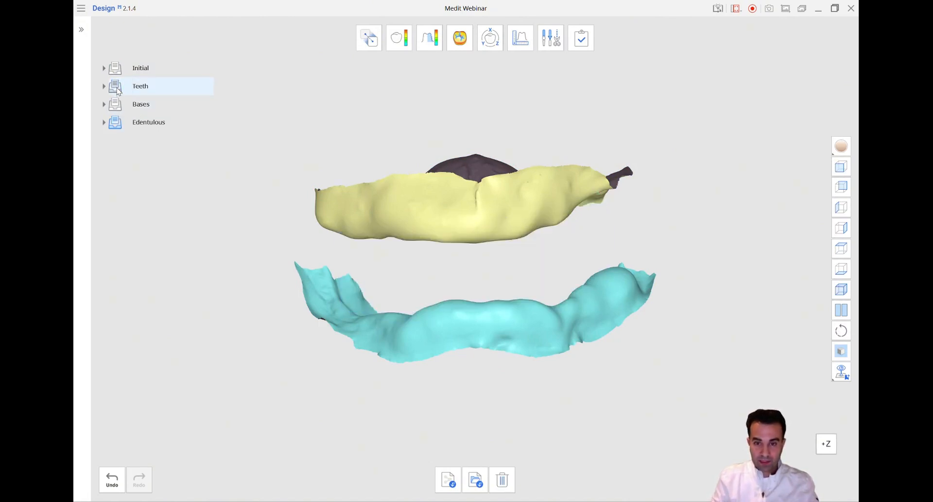
pyautogui.click(115, 106)
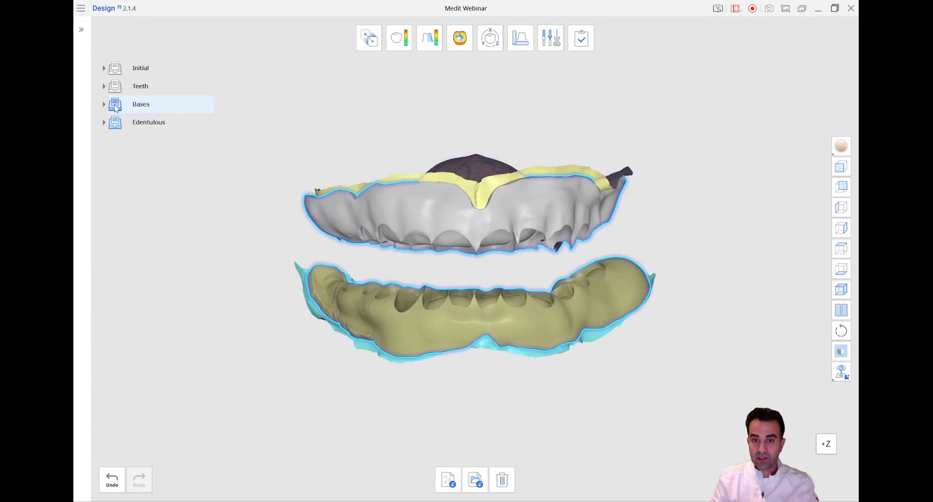
pyautogui.click(116, 106)
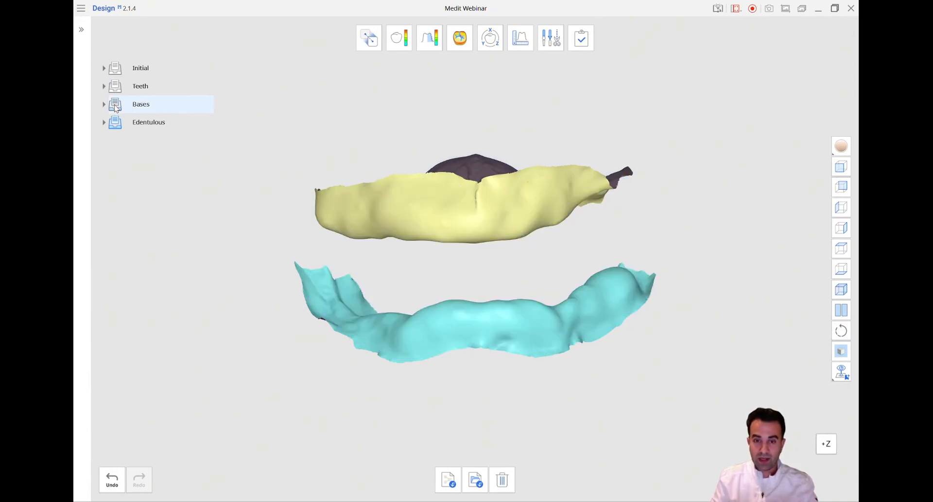
pyautogui.click(115, 106)
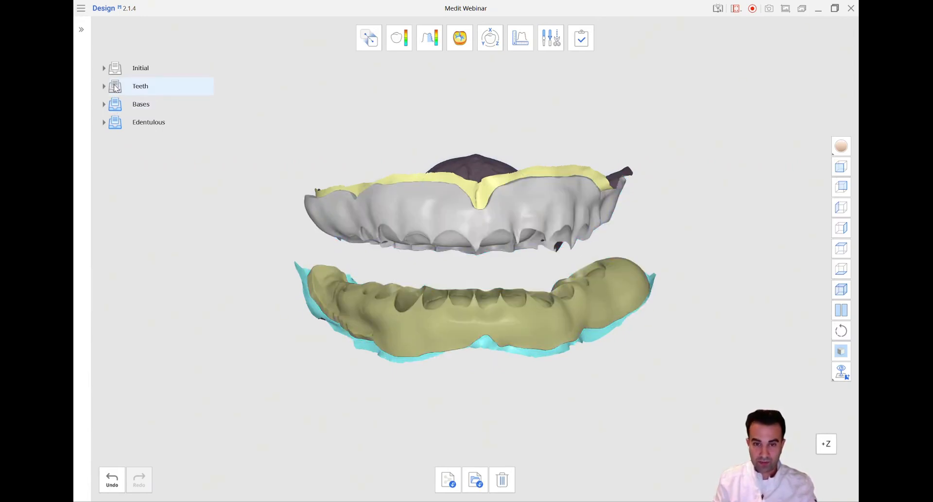
pyautogui.click(116, 87)
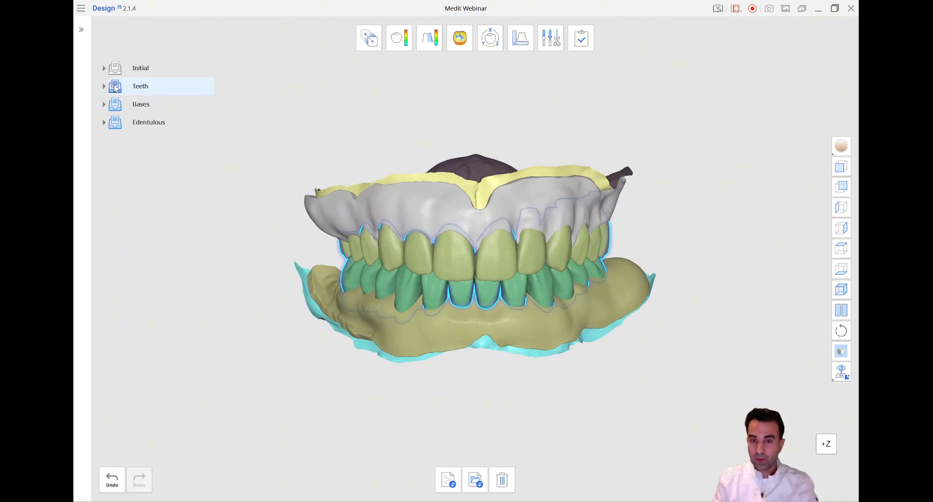
pyautogui.click(115, 121)
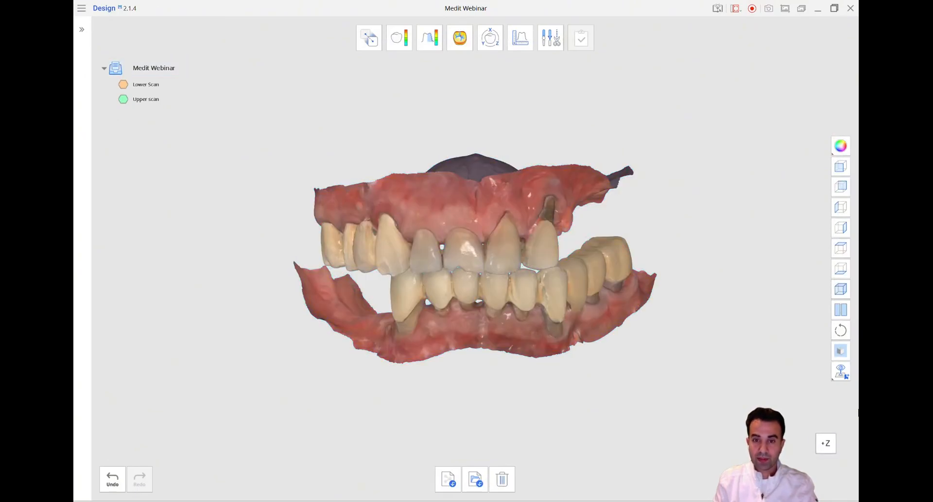
# Examine the upper and lower scans from both sides and the front, viewing the lower scan alone in between
pyautogui.moveTo(467, 272); pyautogui.dragTo(612, 292, button='right')
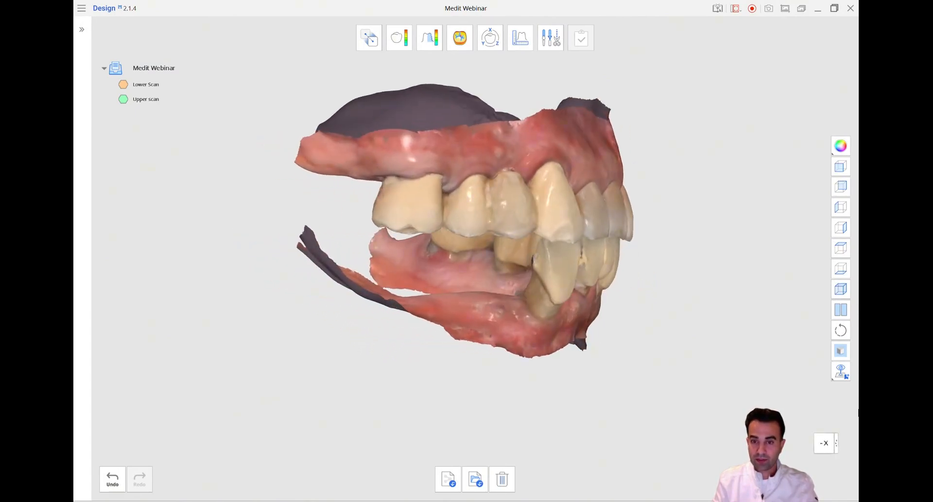
pyautogui.moveTo(467, 253); pyautogui.dragTo(466, 255, button='middle')
pyautogui.moveTo(593, 262); pyautogui.dragTo(343, 265, button='right')
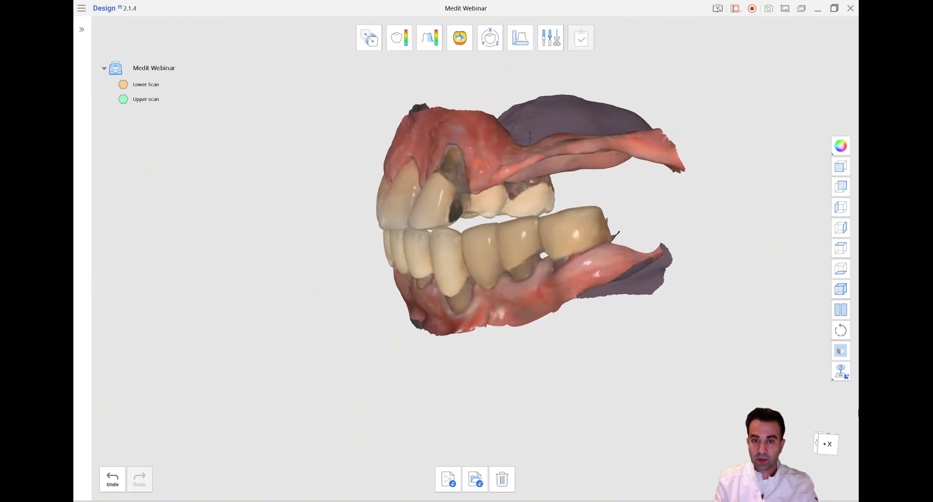
pyautogui.moveTo(579, 418); pyautogui.dragTo(786, 436, button='right')
pyautogui.click(125, 103)
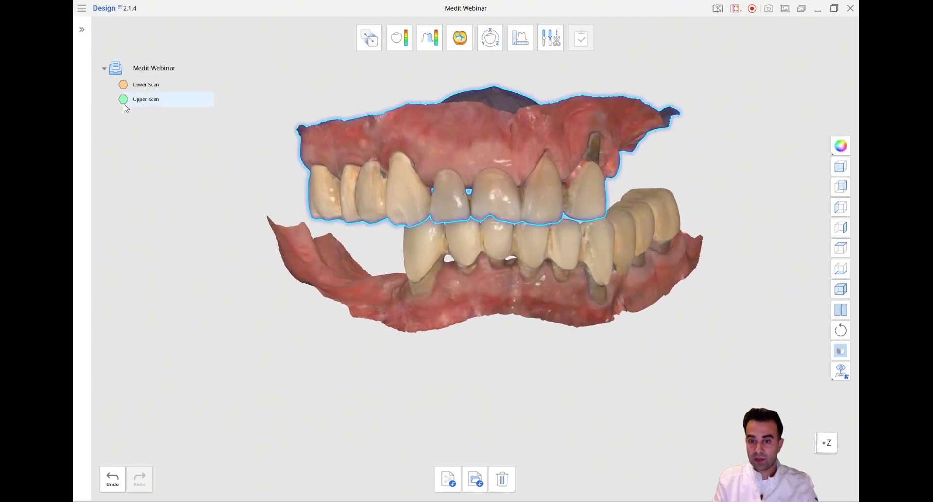
pyautogui.click(124, 101)
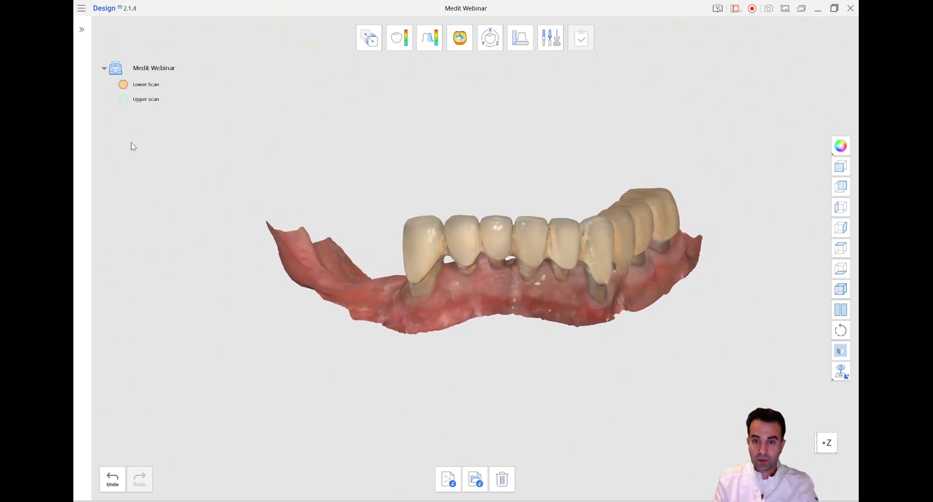
pyautogui.moveTo(132, 150); pyautogui.dragTo(146, 134, button='right')
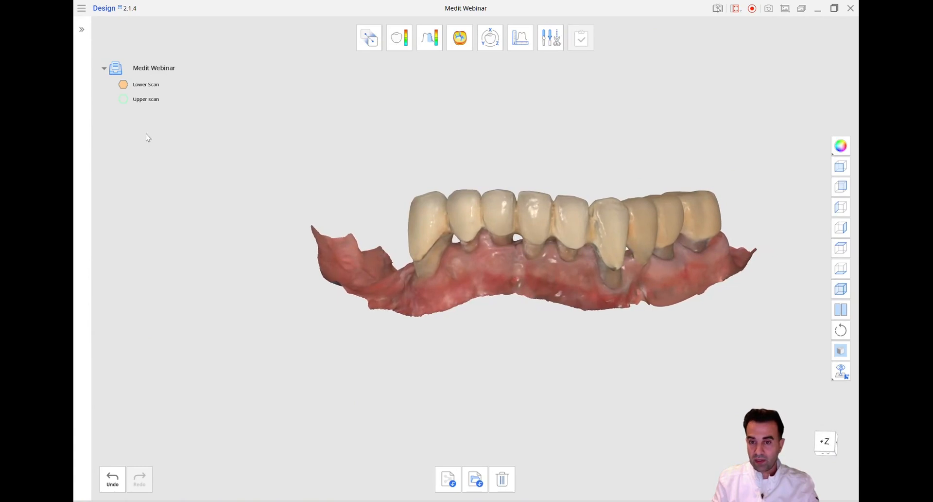
pyautogui.click(124, 99)
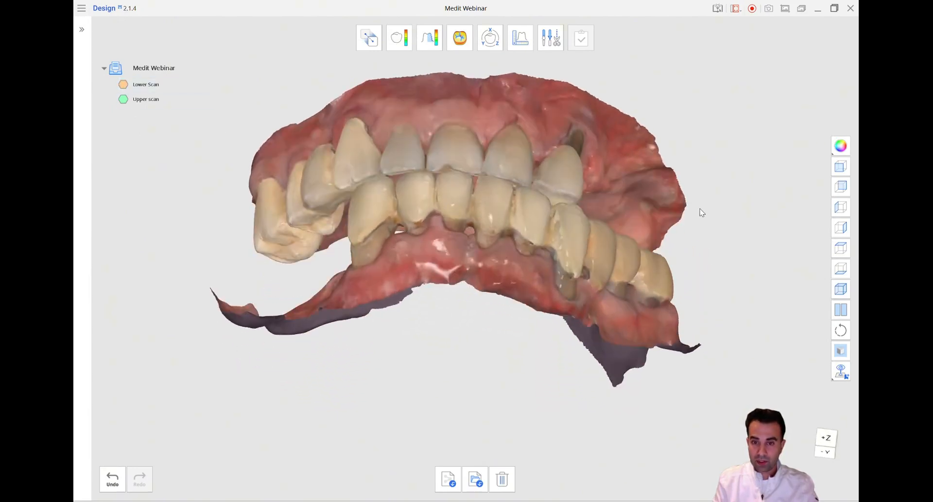
pyautogui.click(841, 167)
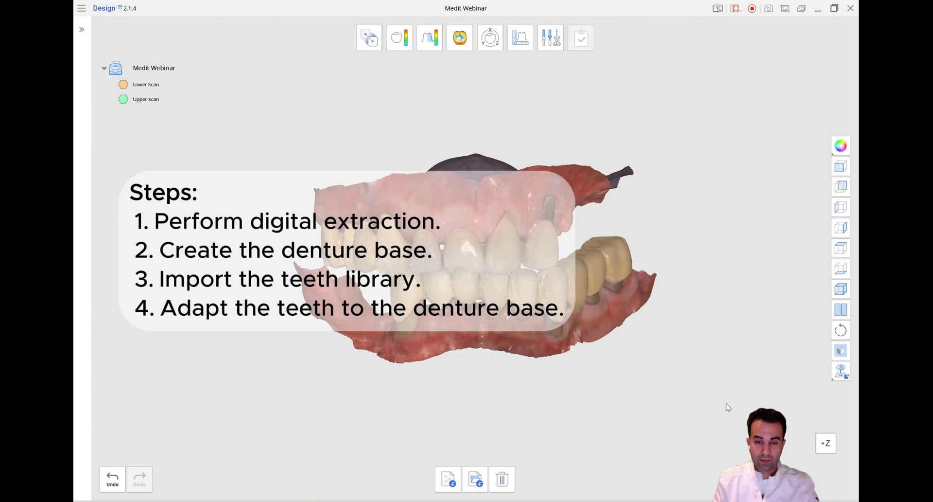
# Duplicate the Lower Scan and Upper scan, and hide both originals
pyautogui.keyDown('ctrl'); pyautogui.click(184, 98); pyautogui.keyUp('ctrl')
pyautogui.rightClick(189, 85)
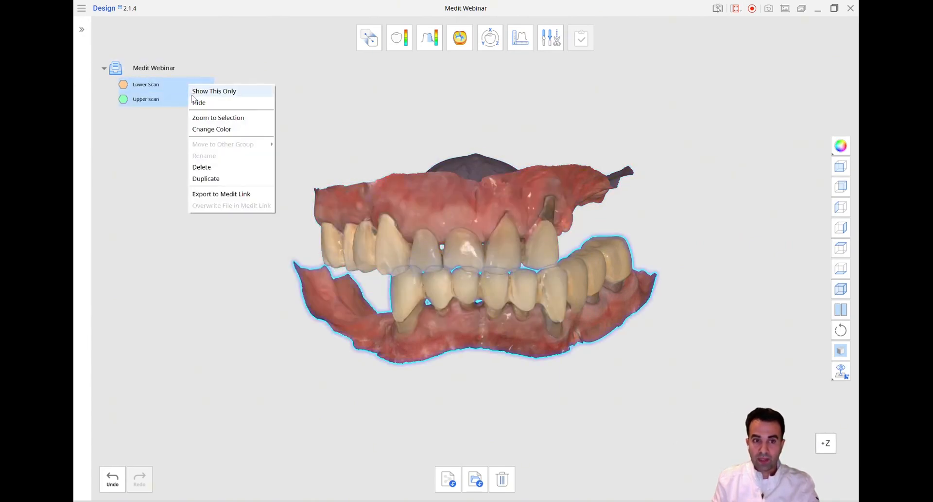
pyautogui.click(209, 178)
pyautogui.click(123, 84)
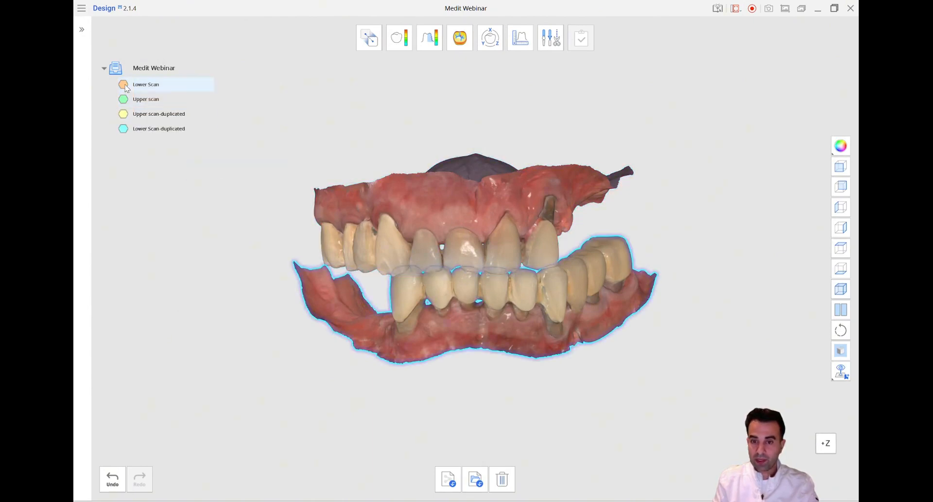
pyautogui.click(123, 98)
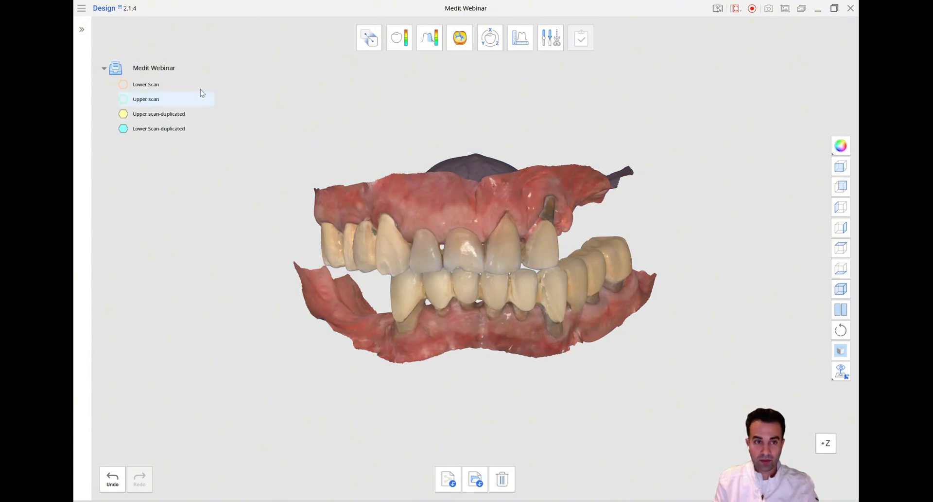
# Rename the Medit Webinar group as Initial
pyautogui.rightClick(193, 70)
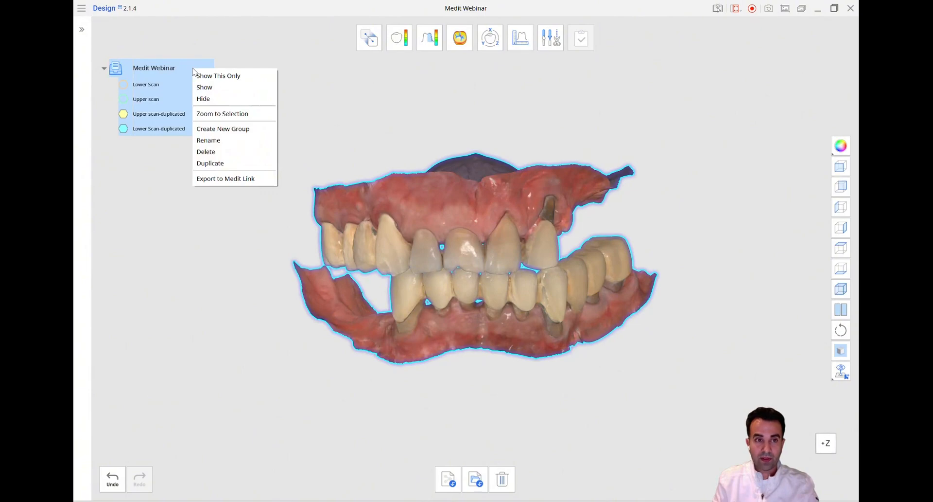
pyautogui.click(208, 140)
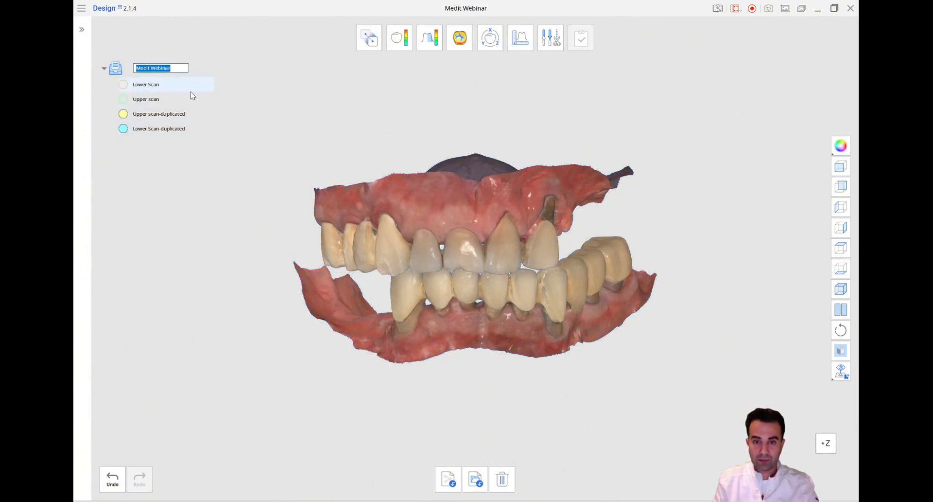
pyautogui.write('Initi')
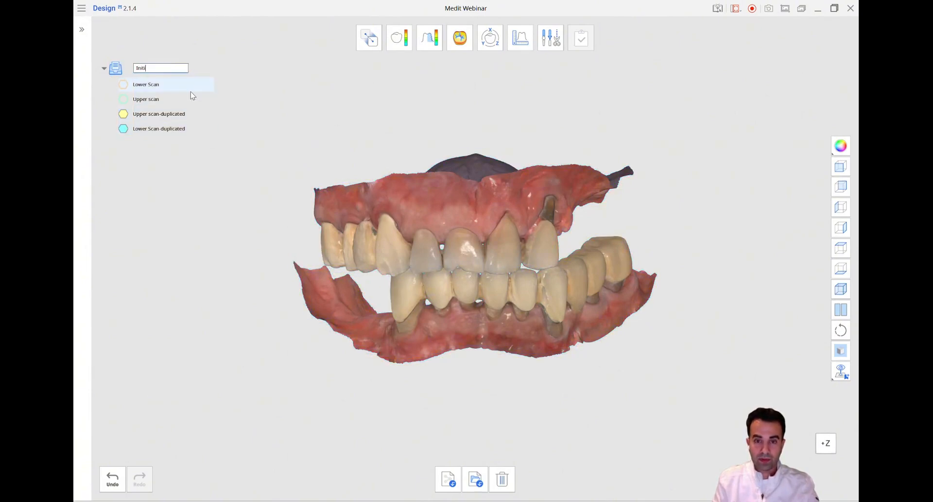
pyautogui.write('al')
pyautogui.press('Return')
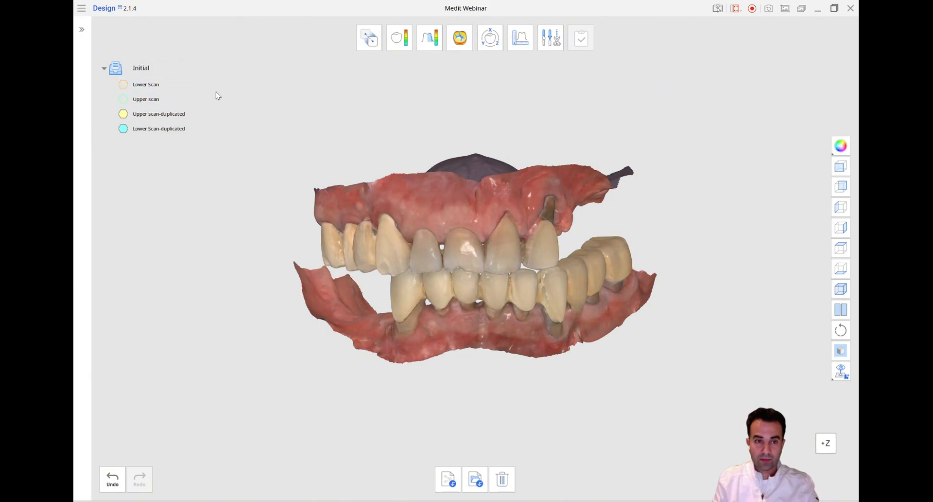
# Create two new groups named Teeth and Bases
pyautogui.rightClick(189, 69)
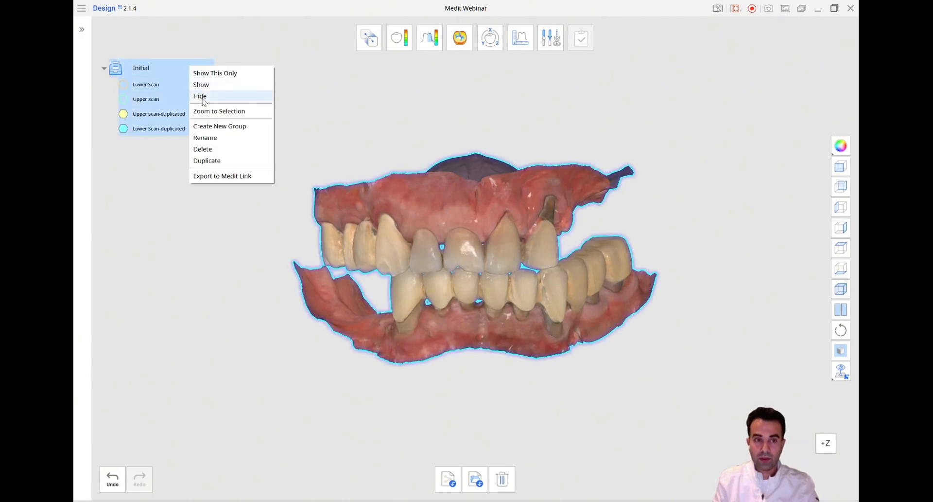
pyautogui.click(219, 126)
pyautogui.write('Teeth')
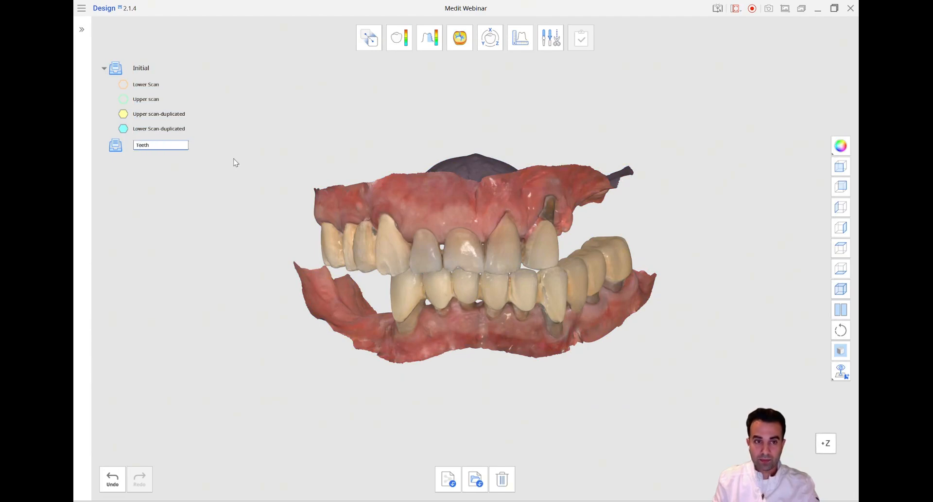
pyautogui.press('Return')
pyautogui.rightClick(198, 151)
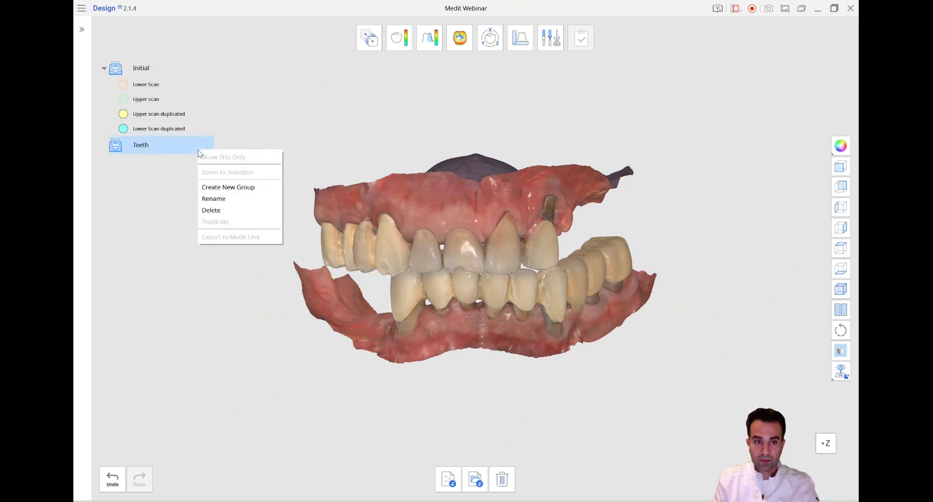
pyautogui.click(240, 188)
pyautogui.write('Bases')
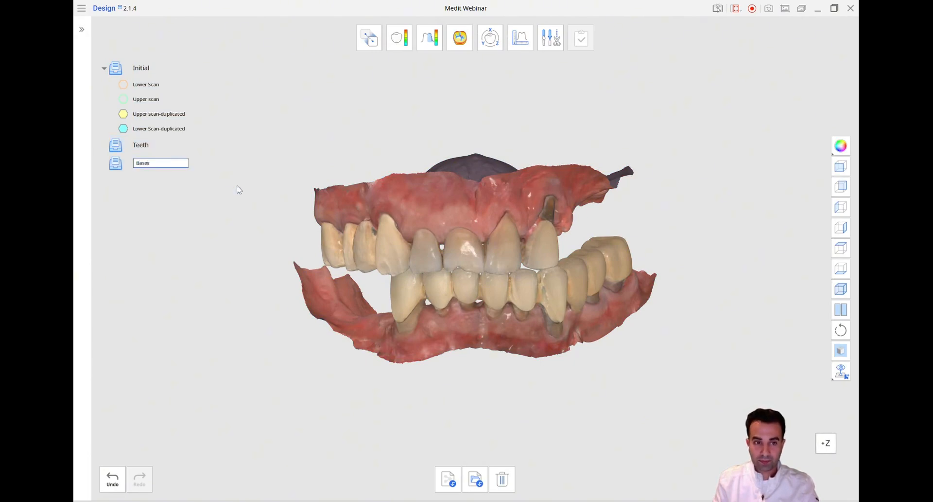
pyautogui.press('Return')
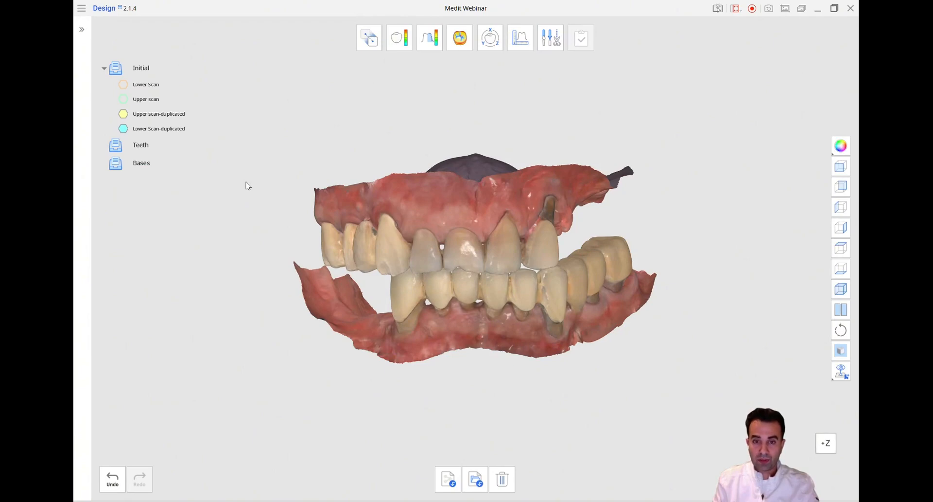
# Import the Lower Teeth and Upper Teeth library files and hide both duplicated scans
pyautogui.click(449, 476)
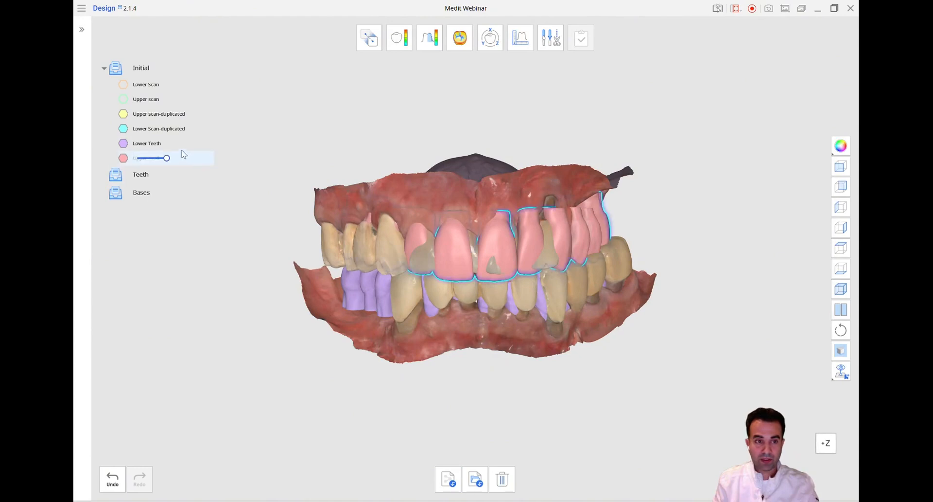
pyautogui.click(123, 119)
pyautogui.click(123, 127)
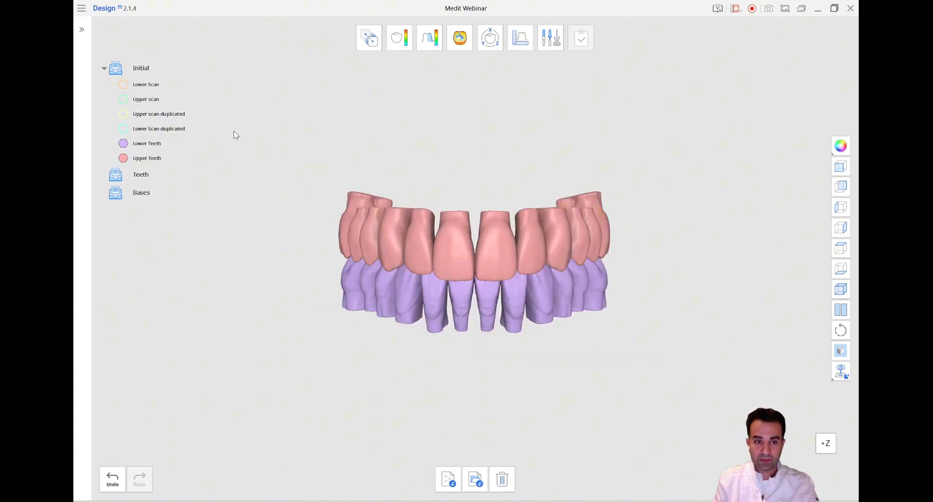
# Examine the upper and lower library teeth one arch at a time, and restore the front view with both arches shown
pyautogui.moveTo(209, 384); pyautogui.dragTo(210, 397, button='right')
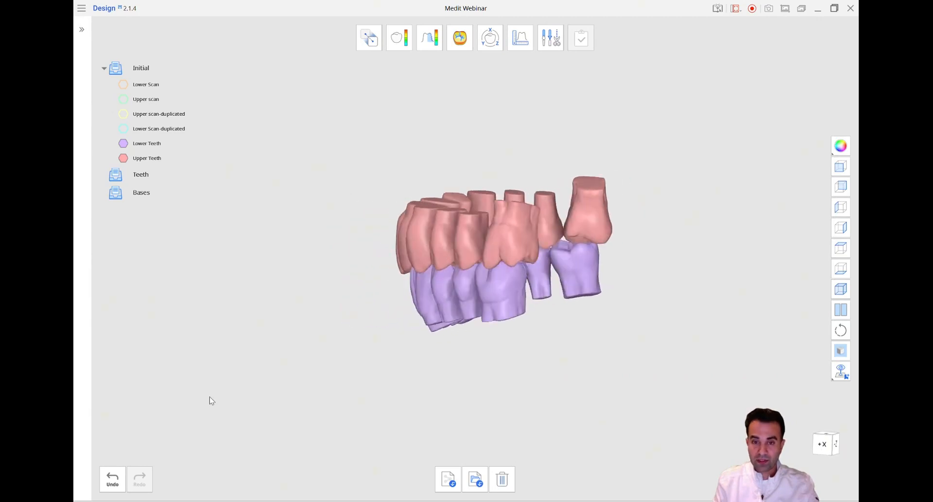
pyautogui.click(124, 143)
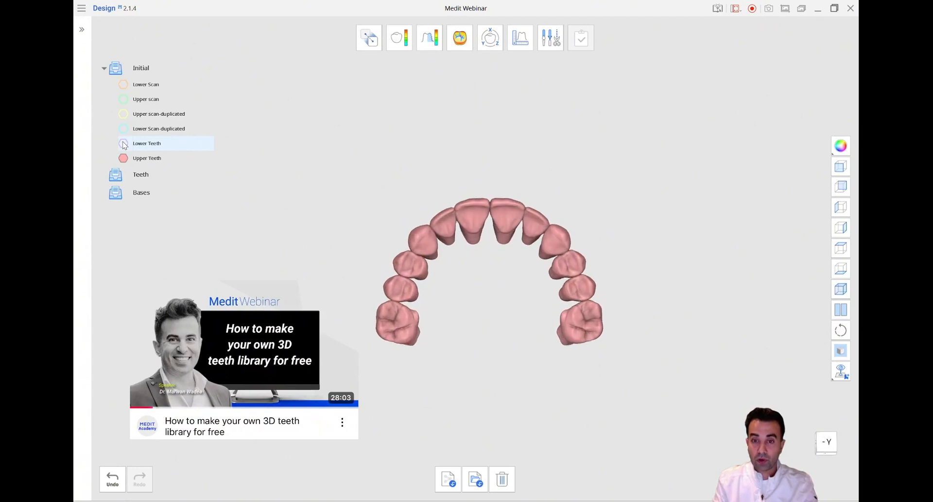
pyautogui.click(124, 147)
pyautogui.click(125, 158)
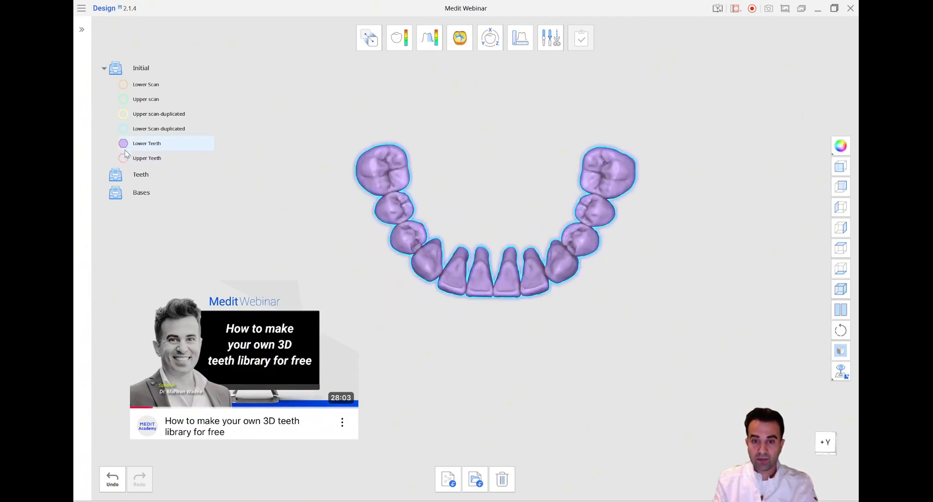
pyautogui.click(124, 158)
pyautogui.click(840, 166)
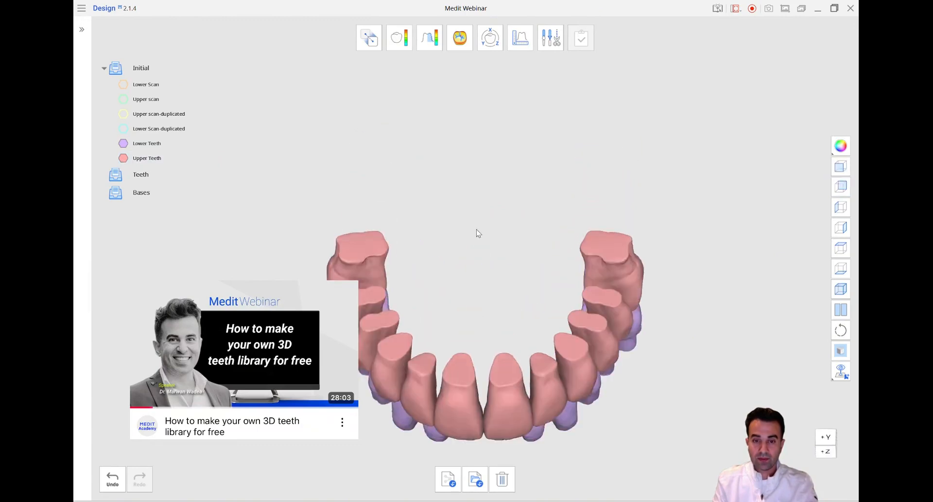
# Move the Lower Teeth and Upper Teeth into the Teeth group and hide that group
pyautogui.click(197, 144)
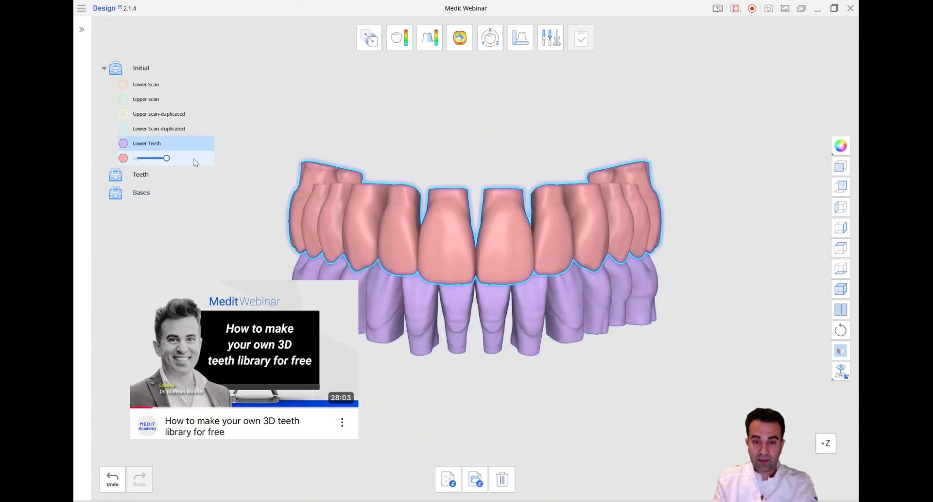
pyautogui.keyDown('ctrl'); pyautogui.click(194, 159); pyautogui.keyUp('ctrl')
pyautogui.rightClick(194, 158)
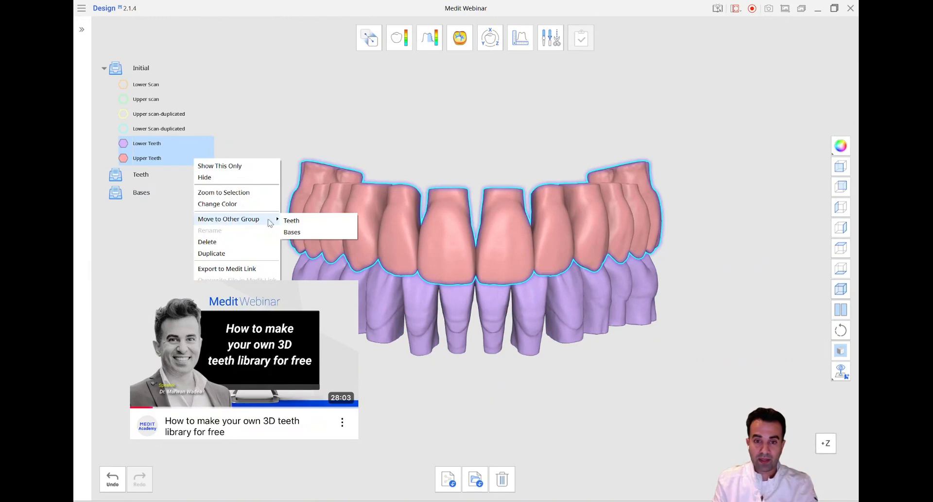
pyautogui.click(285, 222)
pyautogui.click(115, 145)
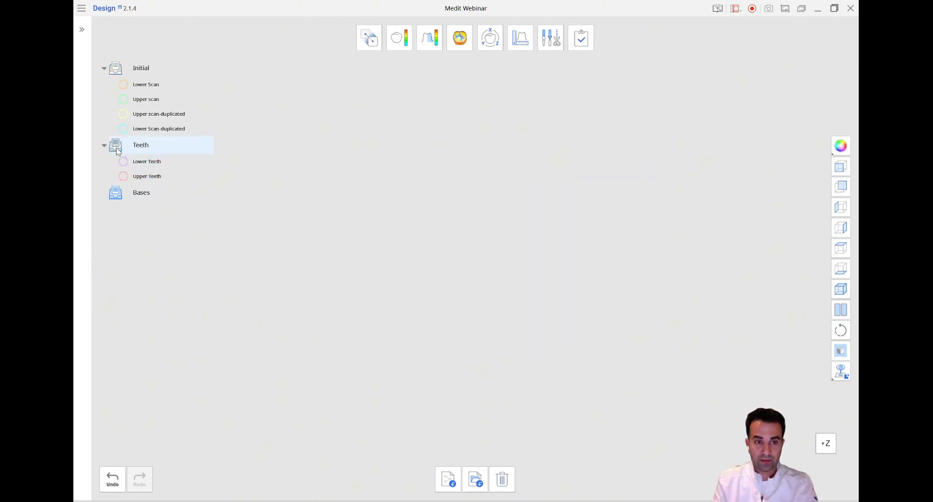
# Show both duplicated scans, automatically select all their teeth with Smart Teeth Selection, and delete the selected areas
pyautogui.click(124, 127)
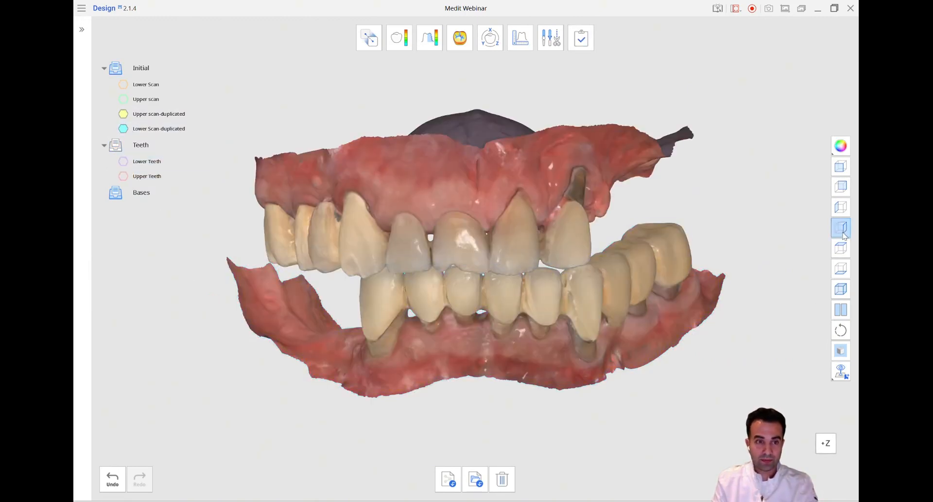
pyautogui.click(847, 167)
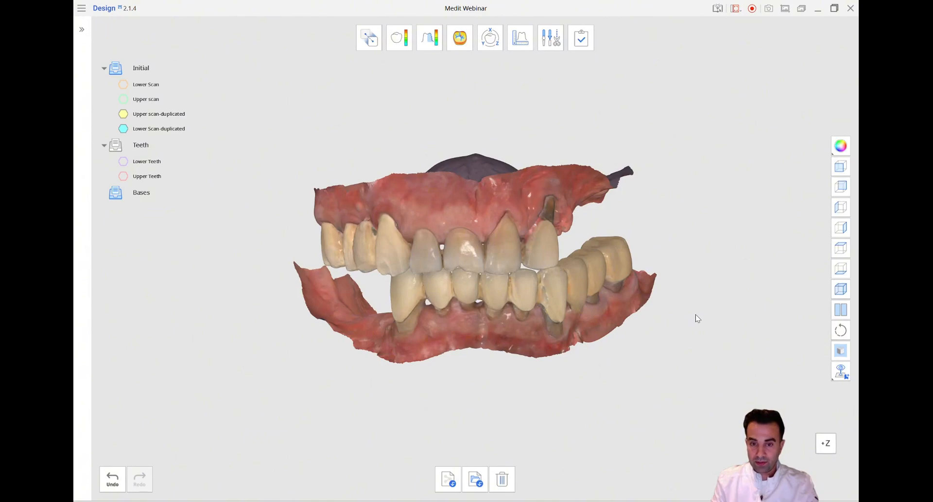
pyautogui.click(549, 37)
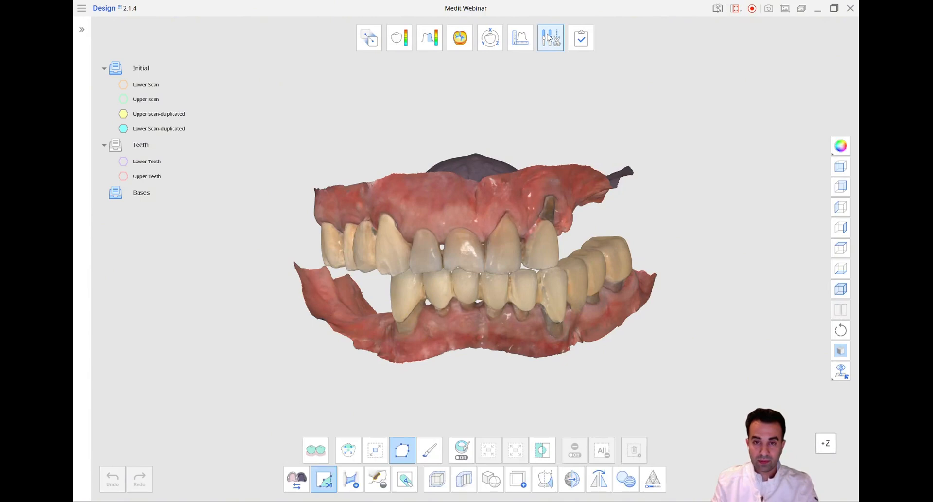
pyautogui.click(317, 448)
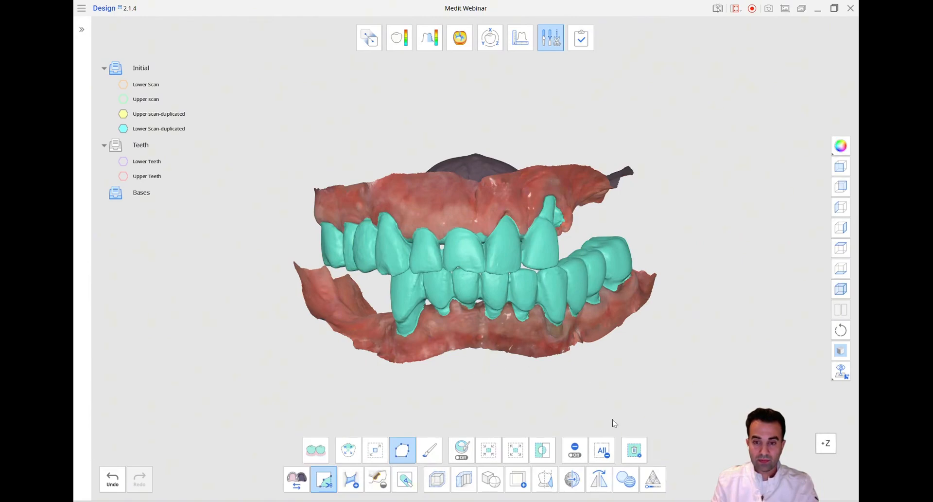
pyautogui.click(633, 451)
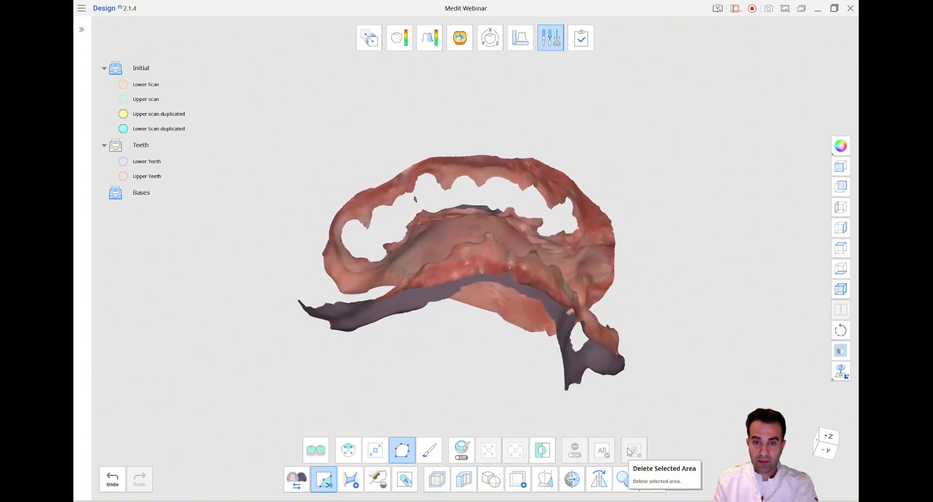
# Hide the lower duplicated scan and display the upper one in its assigned solid color instead of the scan texture
pyautogui.click(124, 128)
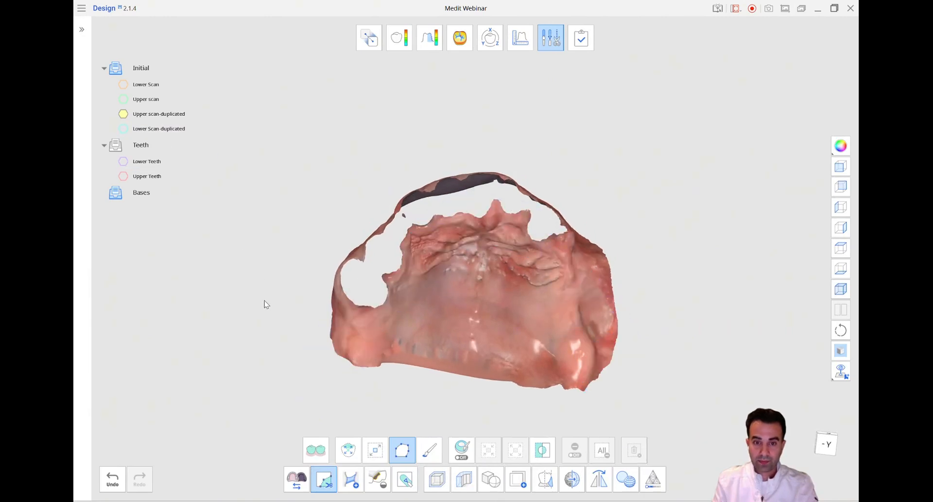
pyautogui.scroll(5, 266, 304)
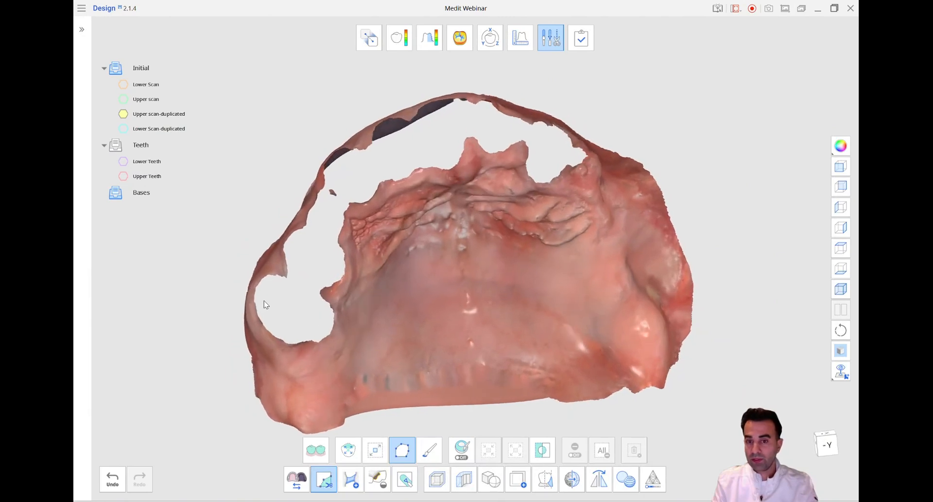
pyautogui.moveTo(266, 305); pyautogui.dragTo(729, 175, button='right')
pyautogui.click(841, 146)
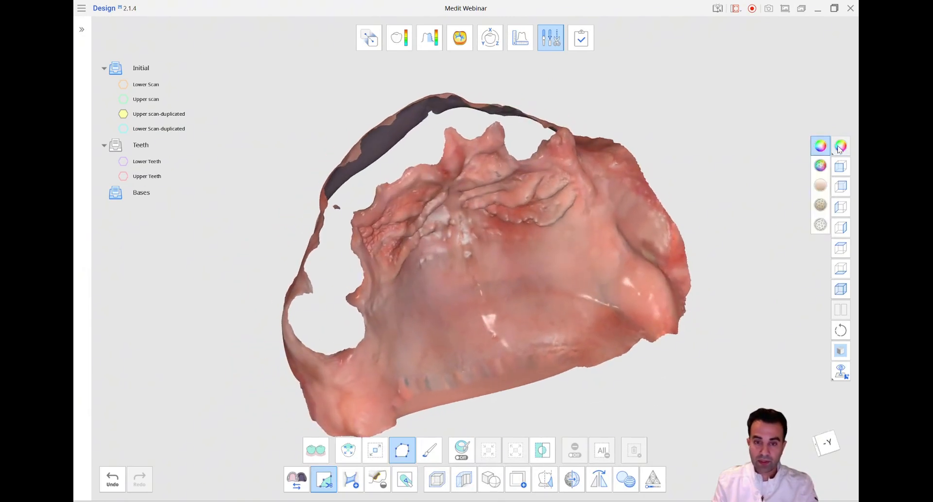
pyautogui.click(820, 185)
# Select and delete the small isolated mesh fragment floating in the tooth gap of the upper duplicated scan
pyautogui.moveTo(712, 242); pyautogui.dragTo(411, 242, button='right')
pyautogui.scroll(8, 582, 285)
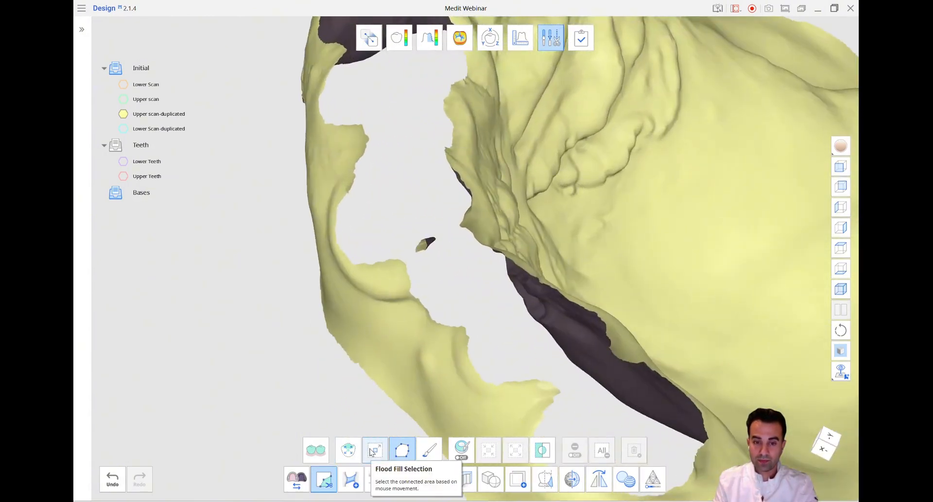
pyautogui.click(422, 245)
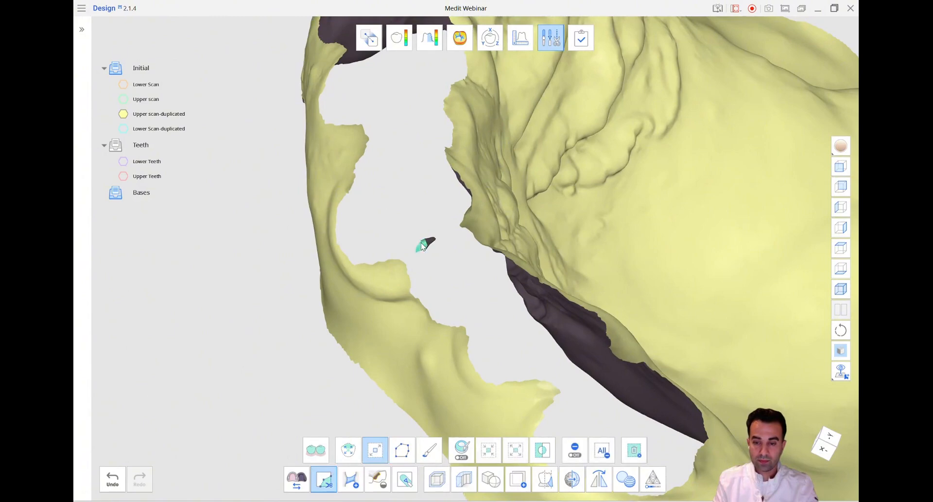
pyautogui.click(632, 450)
# Bridge the open tooth gap of the upper duplicated scan at minimum width, connecting the inner and outer gum edges between sockets around the arch
pyautogui.scroll(-5, 633, 430)
pyautogui.moveTo(633, 429); pyautogui.dragTo(488, 316, button='right')
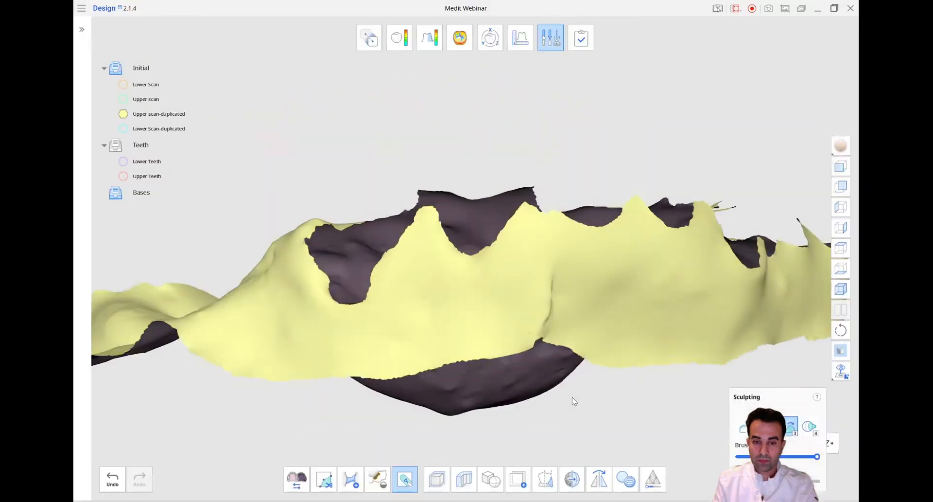
pyautogui.moveTo(572, 396); pyautogui.dragTo(422, 421, button='right')
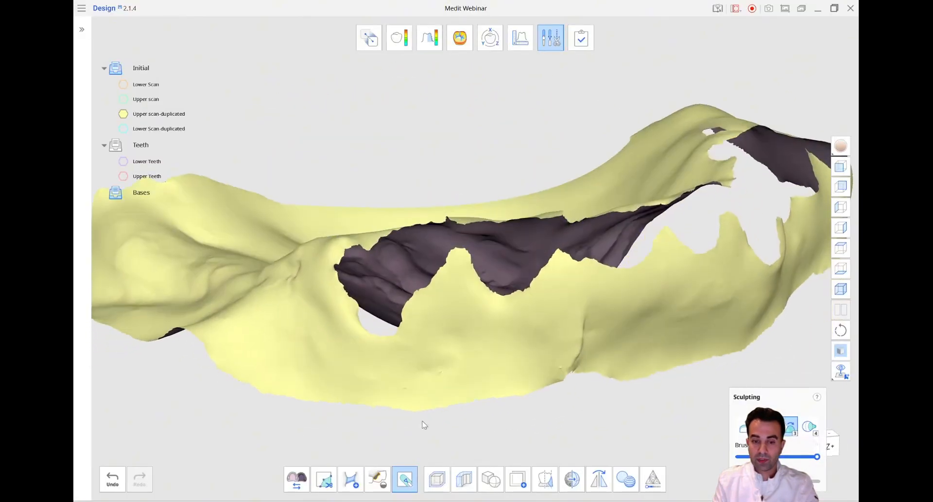
pyautogui.click(349, 480)
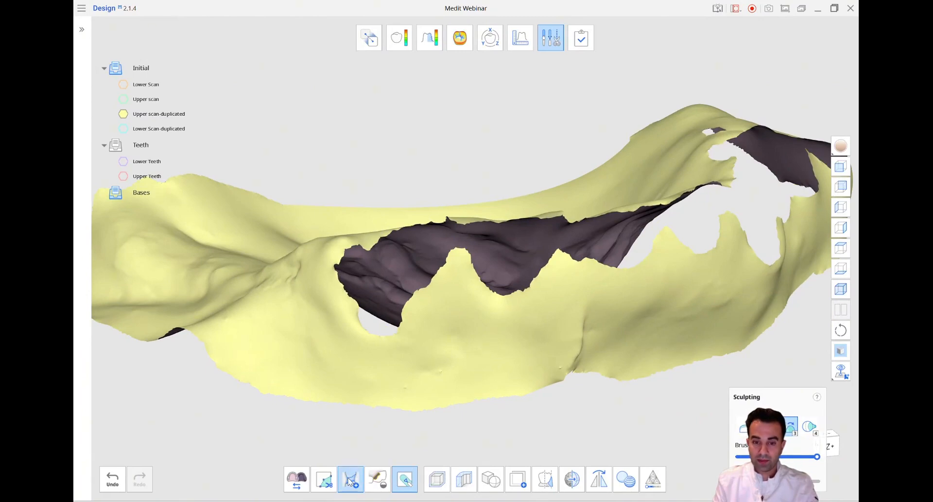
pyautogui.moveTo(388, 462)
pyautogui.mouseDown(button='right')
pyautogui.moveTo(391, 302)
pyautogui.moveTo(430, 190)
pyautogui.mouseUp(button='right')
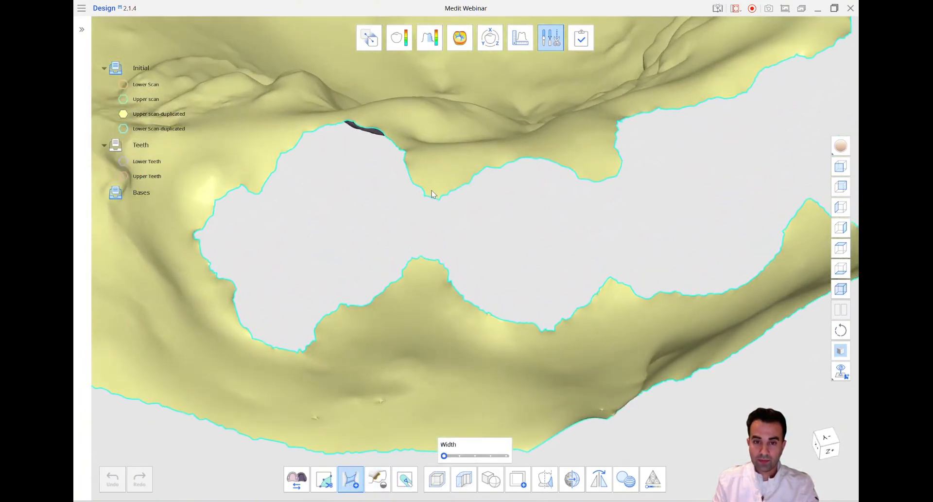
pyautogui.click(430, 252)
pyautogui.moveTo(430, 253); pyautogui.dragTo(497, 113, button='right')
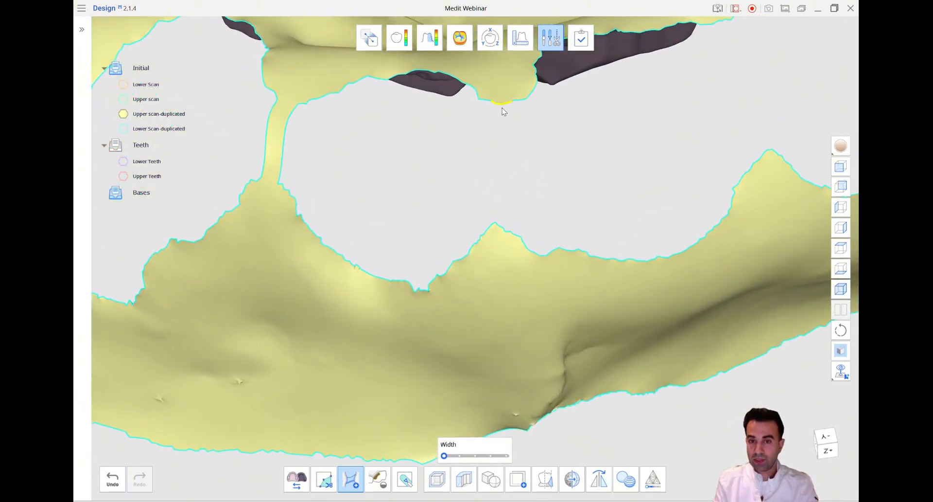
pyautogui.click(502, 239)
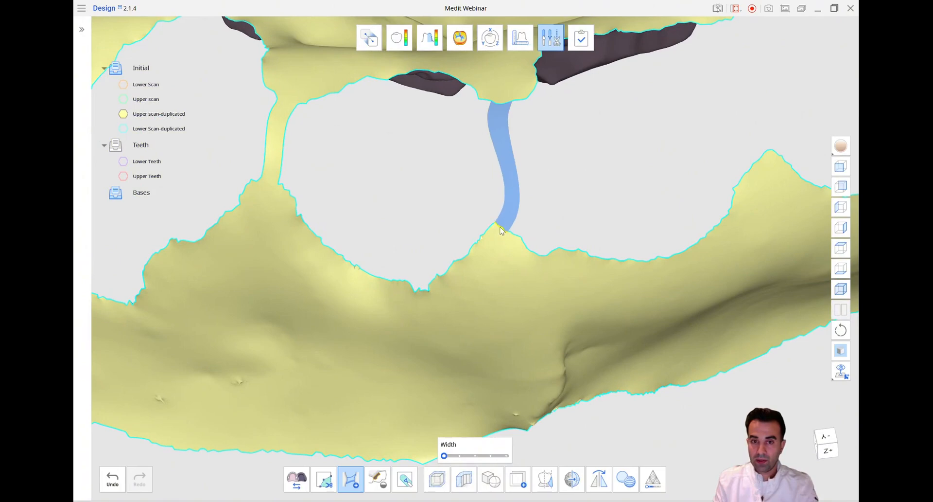
pyautogui.moveTo(501, 231); pyautogui.dragTo(500, 141, button='right')
pyautogui.click(533, 226)
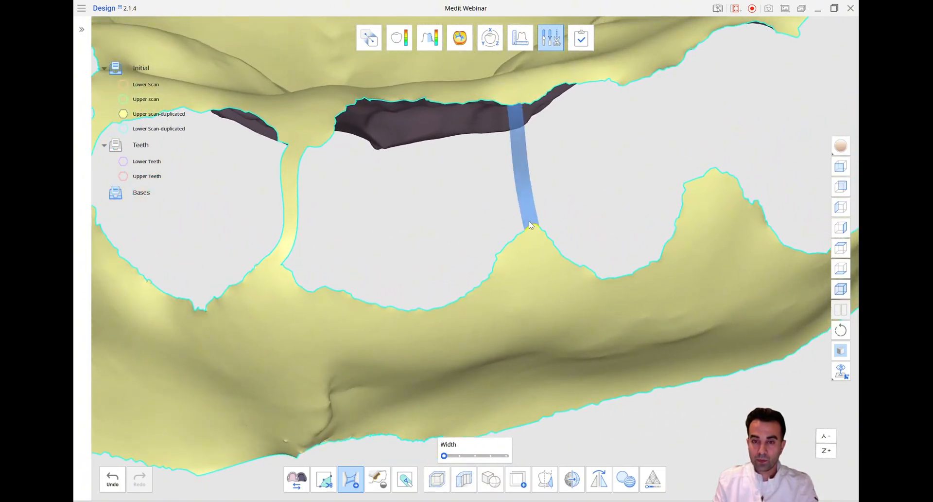
pyautogui.moveTo(535, 219); pyautogui.dragTo(505, 180, button='right')
pyautogui.click(500, 137)
pyautogui.click(514, 235)
pyautogui.moveTo(514, 236); pyautogui.dragTo(469, 146, button='right')
pyautogui.click(446, 110)
pyautogui.click(459, 213)
pyautogui.moveTo(459, 214)
pyautogui.mouseDown(button='right')
pyautogui.moveTo(533, 170)
pyautogui.moveTo(492, 200)
pyautogui.mouseUp(button='right')
pyautogui.click(487, 195)
pyautogui.click(519, 309)
pyautogui.moveTo(519, 309); pyautogui.dragTo(507, 312)
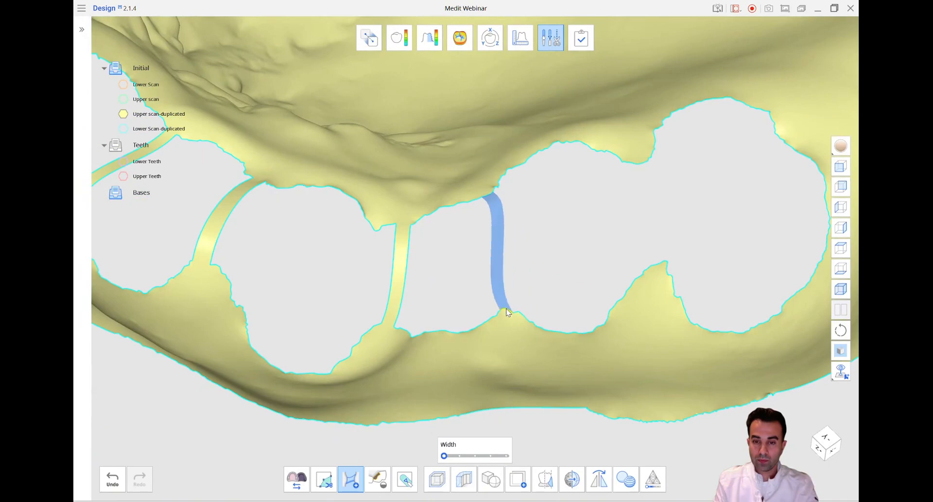
pyautogui.moveTo(506, 308); pyautogui.dragTo(528, 178, button='right')
pyautogui.moveTo(535, 190); pyautogui.dragTo(539, 240)
pyautogui.scroll(-5, 540, 243)
pyautogui.moveTo(544, 343); pyautogui.dragTo(339, 281, button='right')
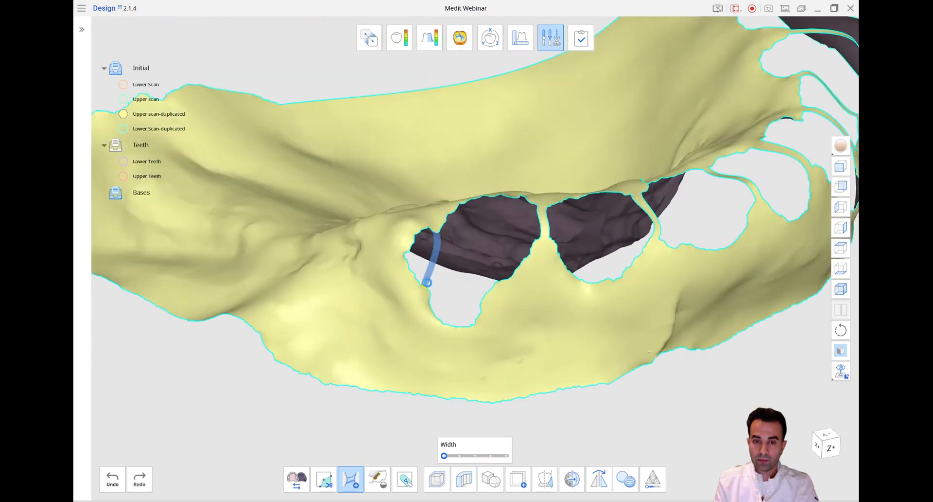
pyautogui.moveTo(434, 230); pyautogui.dragTo(428, 286)
pyautogui.scroll(-5, 442, 313)
pyautogui.moveTo(441, 316); pyautogui.dragTo(521, 384, button='right')
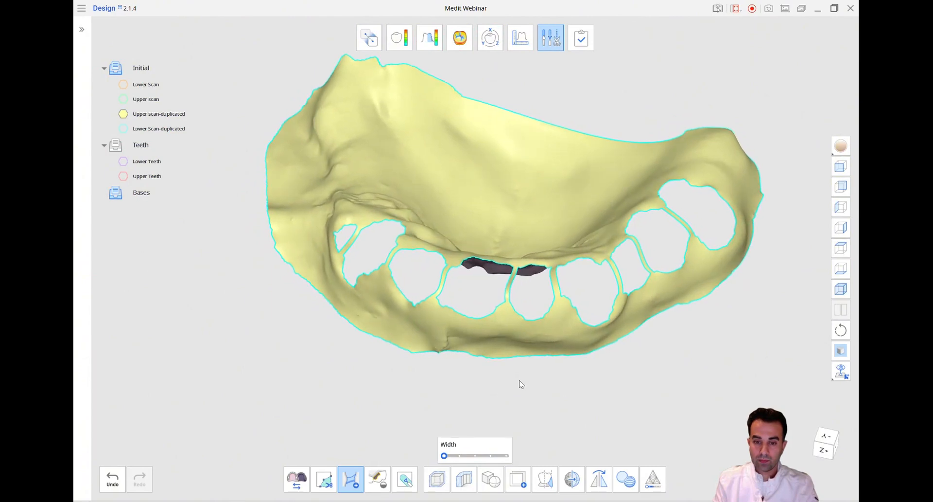
# Fill the socket holes of the upper duplicated scan with a 50 mm maximum perimeter, using neighboring colors
pyautogui.click(381, 473)
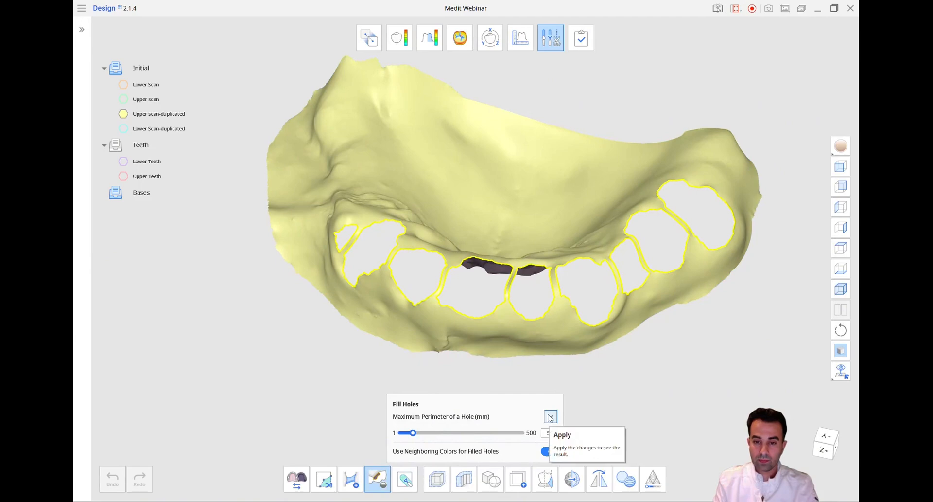
pyautogui.moveTo(658, 357); pyautogui.dragTo(412, 246, button='right')
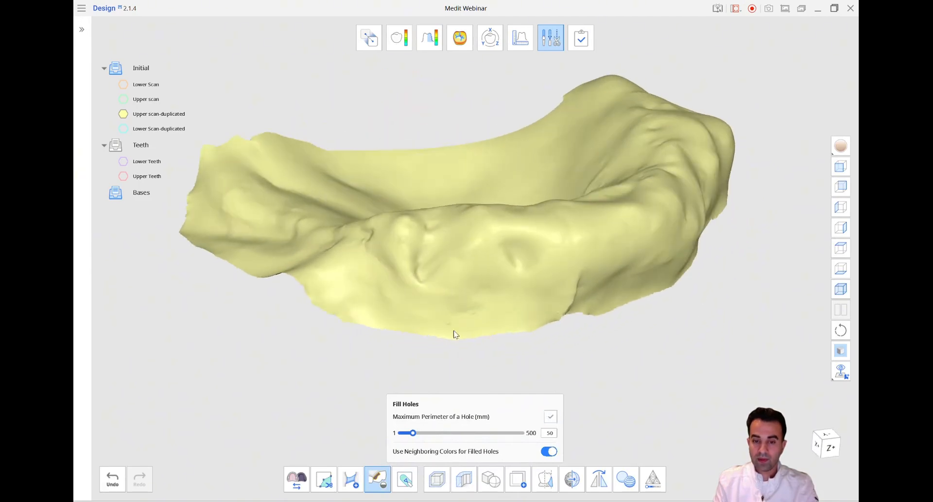
# Smooth the filled sockets and ridge of the upper duplicated scan with the Sculpting smooth brush around the whole arch
pyautogui.click(406, 478)
pyautogui.moveTo(408, 296); pyautogui.dragTo(403, 329, button='right')
pyautogui.scroll(4, 403, 329)
pyautogui.moveTo(396, 297)
pyautogui.mouseDown()
pyautogui.moveTo(359, 289)
pyautogui.moveTo(394, 288)
pyautogui.mouseUp()
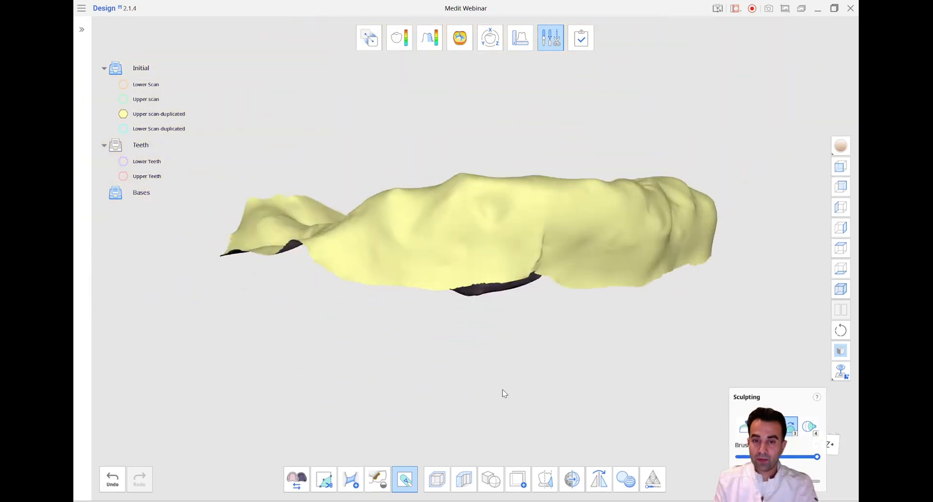
pyautogui.moveTo(504, 393)
pyautogui.mouseDown(button='right')
pyautogui.moveTo(462, 360)
pyautogui.moveTo(575, 214)
pyautogui.mouseUp(button='right')
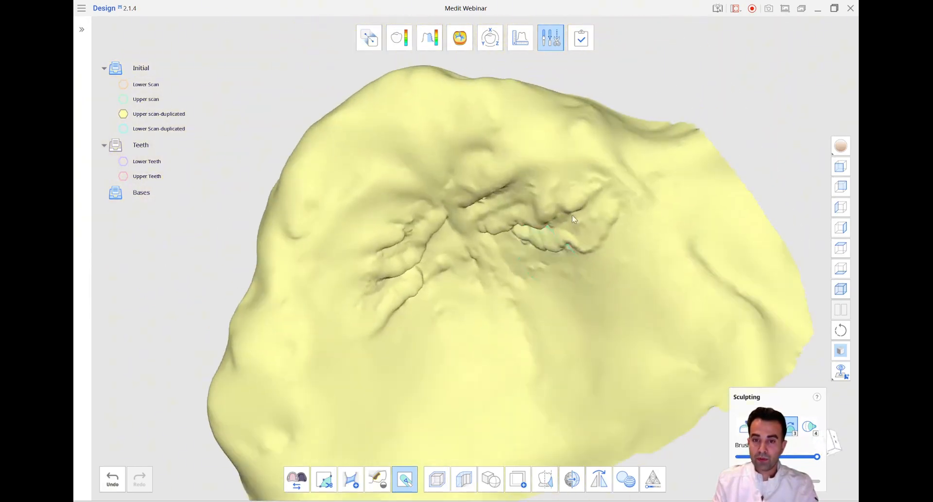
pyautogui.scroll(3, 604, 188)
pyautogui.moveTo(452, 110); pyautogui.dragTo(487, 260, button='right')
pyautogui.moveTo(490, 272); pyautogui.dragTo(550, 214)
pyautogui.moveTo(527, 243)
pyautogui.mouseDown(button='right')
pyautogui.moveTo(306, 243)
pyautogui.moveTo(302, 181)
pyautogui.mouseUp(button='right')
pyautogui.scroll(4, 289, 246)
pyautogui.moveTo(302, 181); pyautogui.dragTo(300, 199)
pyautogui.moveTo(277, 167); pyautogui.dragTo(461, 253, button='right')
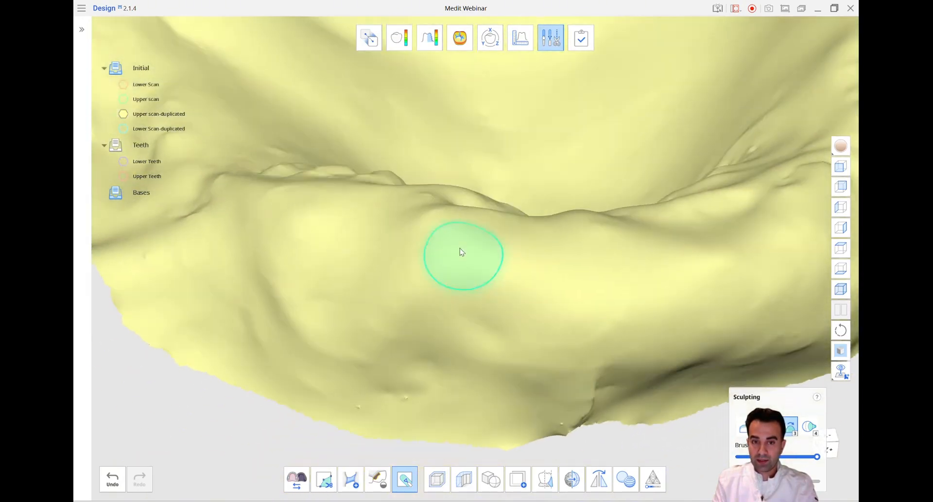
pyautogui.moveTo(452, 214); pyautogui.dragTo(437, 289, button='right')
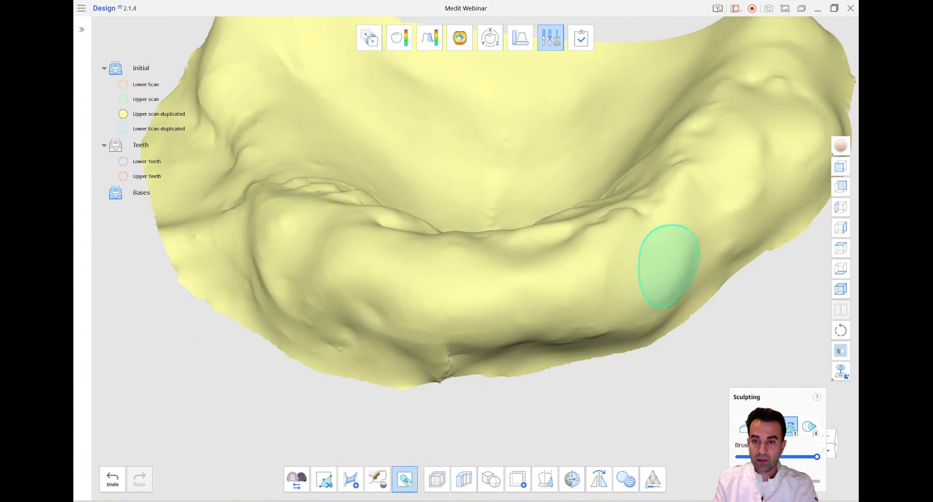
pyautogui.moveTo(635, 256)
pyautogui.mouseDown(button='right')
pyautogui.moveTo(572, 265)
pyautogui.moveTo(312, 240)
pyautogui.mouseUp(button='right')
pyautogui.moveTo(458, 271)
pyautogui.mouseDown(button='right')
pyautogui.moveTo(531, 296)
pyautogui.moveTo(383, 164)
pyautogui.mouseUp(button='right')
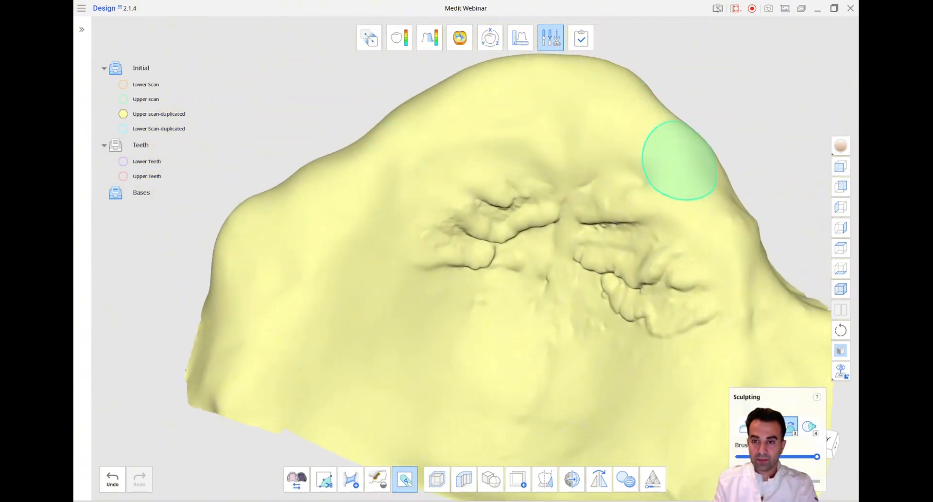
pyautogui.moveTo(733, 254); pyautogui.dragTo(640, 242, button='right')
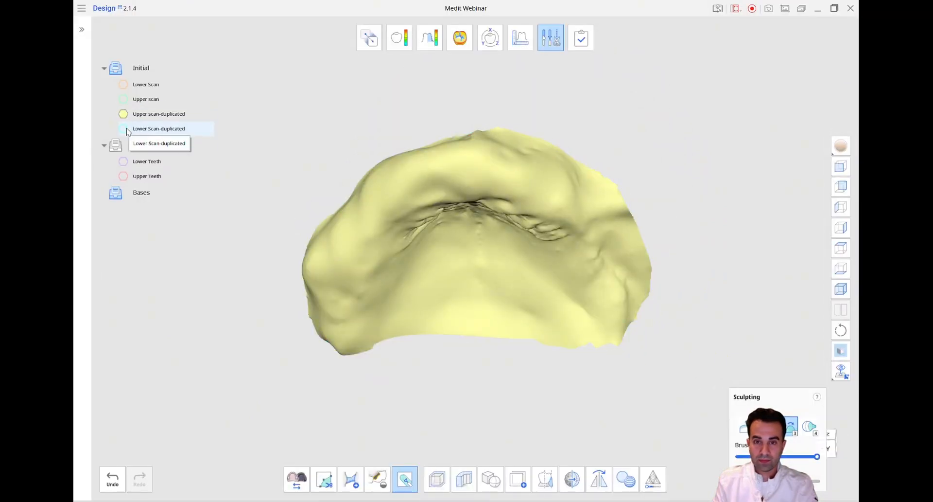
# Show only the lower duplicated scan, bridge its socket gaps, and fill the holes with a 50 mm maximum perimeter
pyautogui.click(124, 128)
pyautogui.click(124, 114)
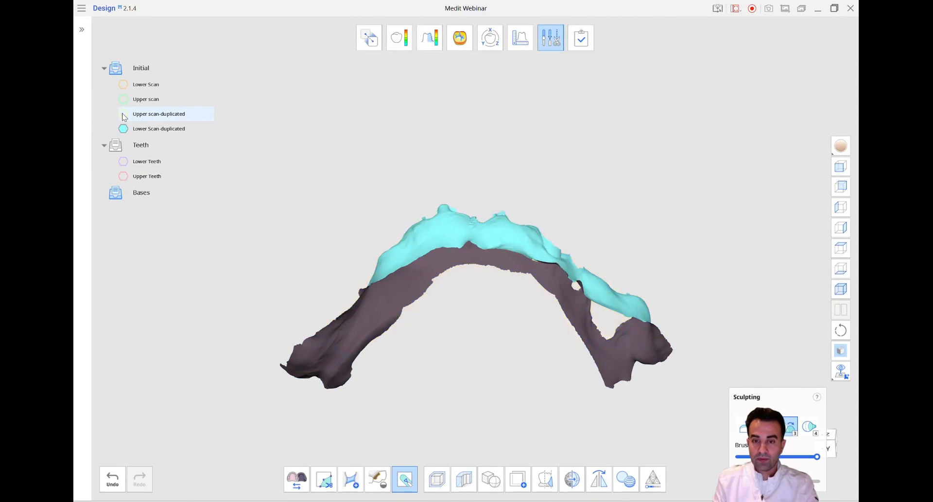
pyautogui.moveTo(230, 184); pyautogui.dragTo(469, 218, button='right')
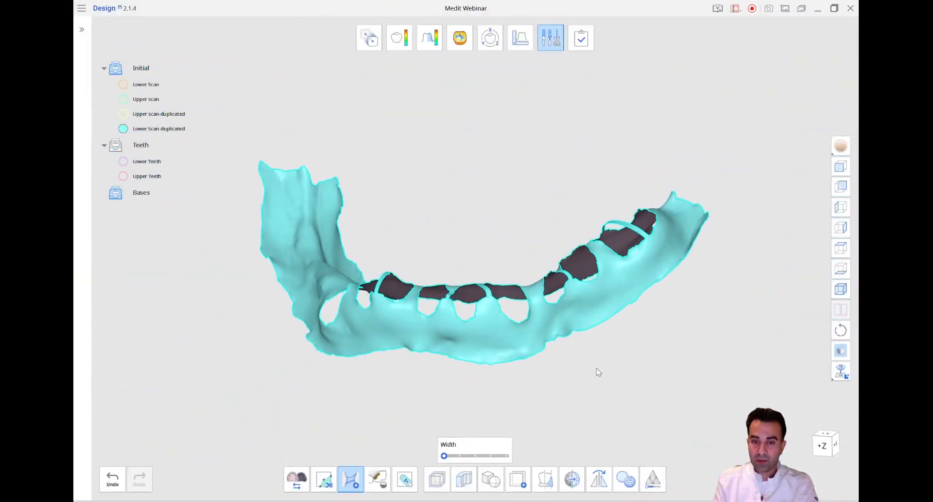
pyautogui.click(378, 478)
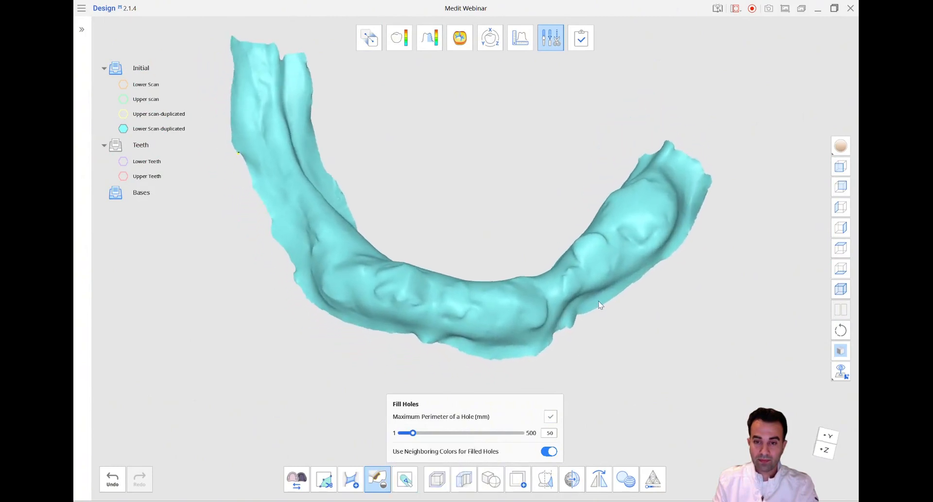
# Smooth the filled sockets and ridge of the lower duplicated scan around the whole arch with the Sculpting smooth brush
pyautogui.click(405, 478)
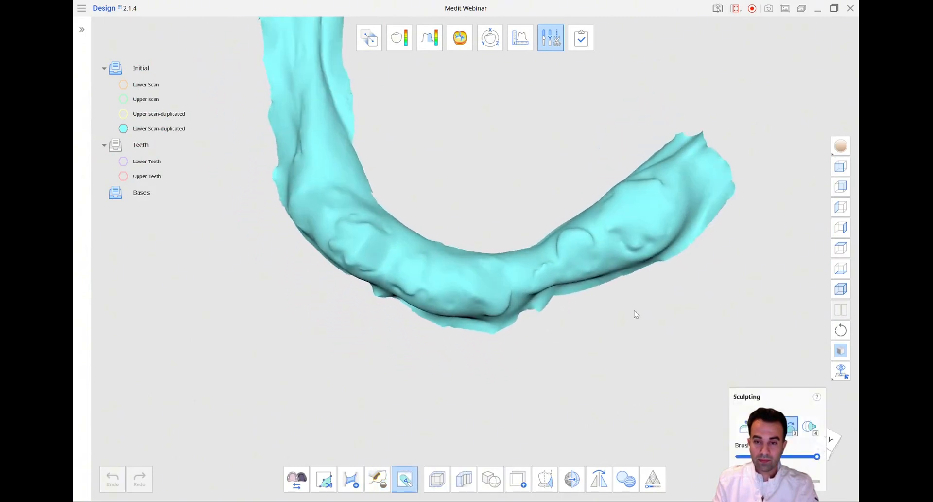
pyautogui.moveTo(582, 245)
pyautogui.mouseDown()
pyautogui.moveTo(573, 246)
pyautogui.moveTo(687, 220)
pyautogui.moveTo(656, 198)
pyautogui.moveTo(594, 242)
pyautogui.mouseUp()
pyautogui.moveTo(594, 241); pyautogui.dragTo(544, 258, button='right')
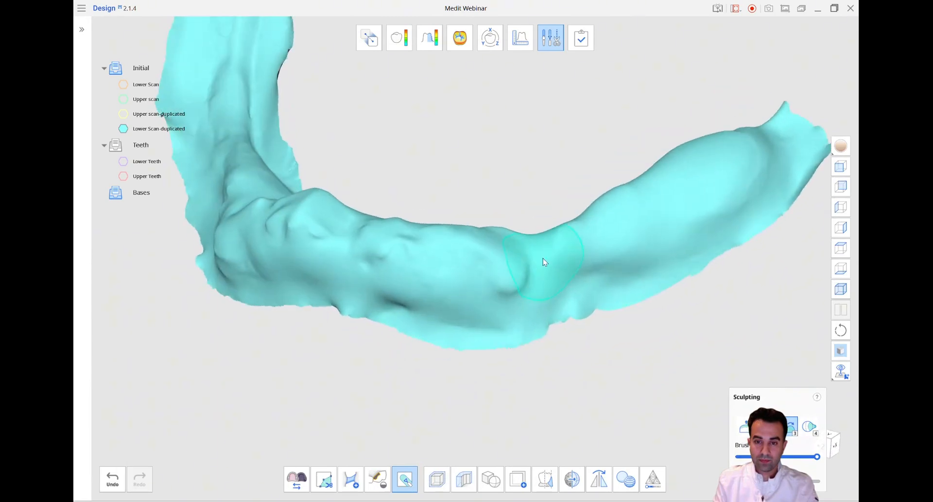
pyautogui.scroll(3, 608, 238)
pyautogui.scroll(-3, 504, 302)
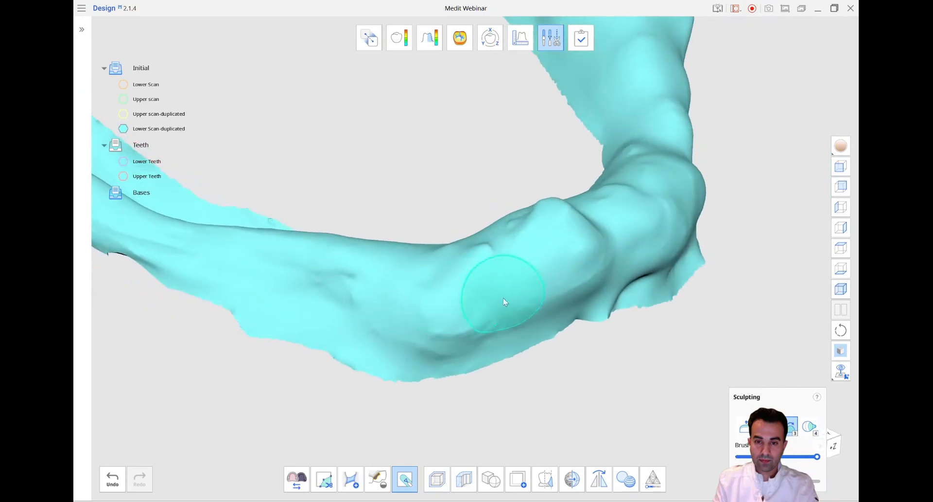
pyautogui.moveTo(350, 277)
pyautogui.mouseDown(button='right')
pyautogui.moveTo(555, 284)
pyautogui.moveTo(510, 229)
pyautogui.mouseUp(button='right')
pyautogui.moveTo(502, 221)
pyautogui.mouseDown()
pyautogui.moveTo(463, 219)
pyautogui.moveTo(476, 214)
pyautogui.mouseUp()
pyautogui.moveTo(486, 217)
pyautogui.mouseDown(button='right')
pyautogui.moveTo(556, 235)
pyautogui.moveTo(515, 204)
pyautogui.moveTo(500, 217)
pyautogui.moveTo(208, 271)
pyautogui.moveTo(334, 315)
pyautogui.moveTo(288, 281)
pyautogui.mouseUp(button='right')
pyautogui.scroll(2, 500, 186)
pyautogui.scroll(2, 287, 281)
pyautogui.scroll(-3, 292, 159)
pyautogui.moveTo(291, 160)
pyautogui.mouseDown(button='right')
pyautogui.moveTo(350, 232)
pyautogui.moveTo(370, 214)
pyautogui.mouseUp(button='right')
pyautogui.moveTo(533, 217); pyautogui.dragTo(519, 214)
pyautogui.moveTo(518, 214)
pyautogui.mouseDown(button='right')
pyautogui.moveTo(688, 281)
pyautogui.moveTo(501, 199)
pyautogui.moveTo(608, 271)
pyautogui.moveTo(592, 300)
pyautogui.moveTo(501, 311)
pyautogui.mouseUp(button='right')
pyautogui.scroll(5, 500, 311)
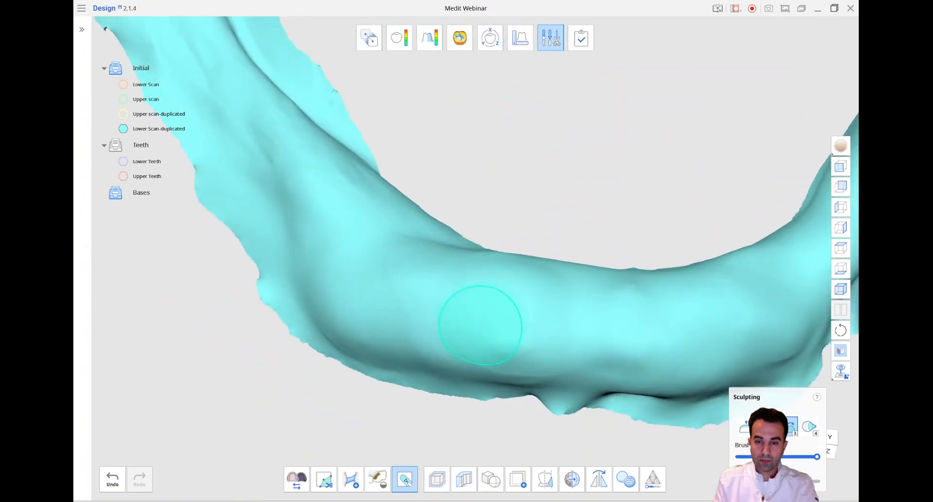
pyautogui.scroll(-4, 644, 360)
pyautogui.moveTo(648, 364)
pyautogui.mouseDown(button='right')
pyautogui.moveTo(427, 250)
pyautogui.moveTo(432, 265)
pyautogui.mouseUp(button='right')
pyautogui.moveTo(773, 336); pyautogui.dragTo(821, 379, button='right')
# Show the upper duplicated scan with the lower one from the front and compare both smoothed ridges against the original upper and lower scans
pyautogui.click(841, 167)
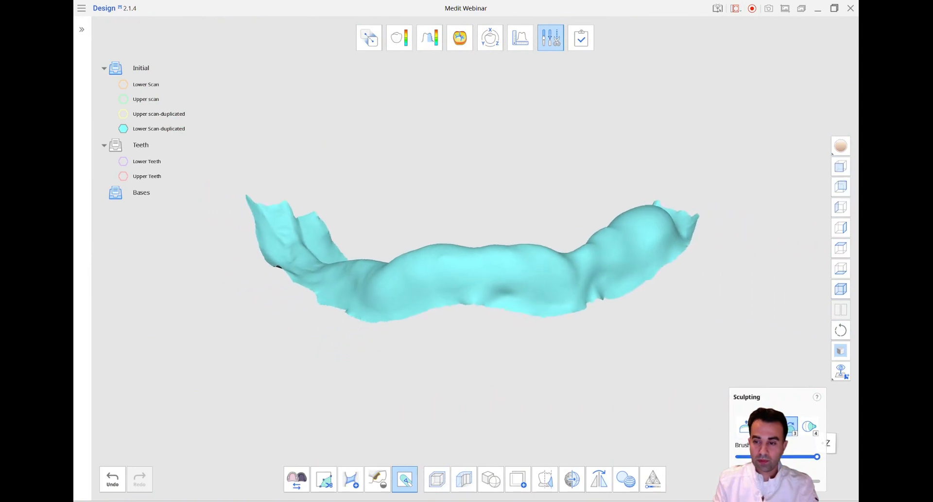
pyautogui.click(122, 114)
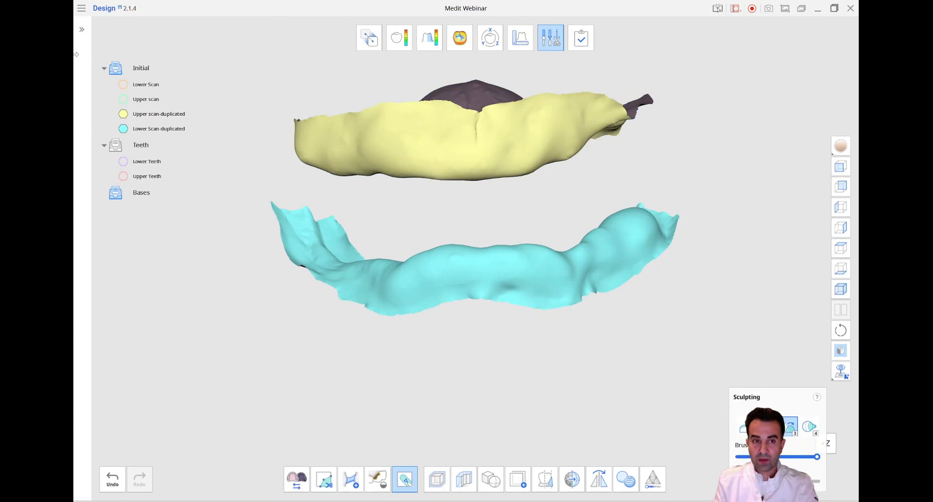
pyautogui.click(124, 85)
pyautogui.click(124, 99)
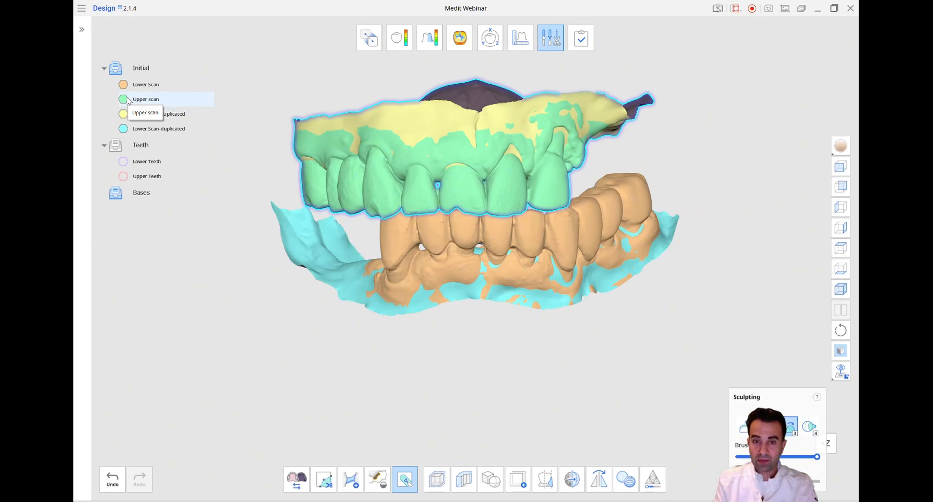
pyautogui.click(124, 99)
pyautogui.click(124, 85)
pyautogui.moveTo(254, 411); pyautogui.dragTo(254, 411, button='right')
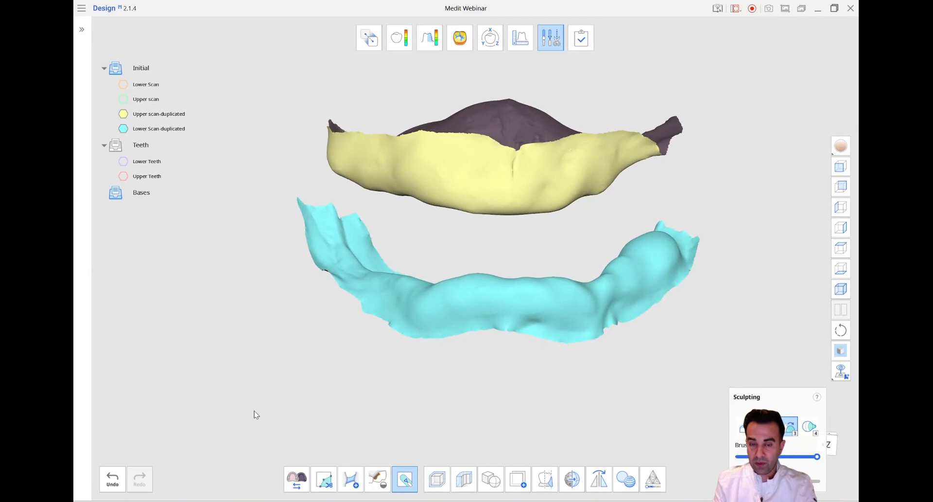
pyautogui.click(841, 166)
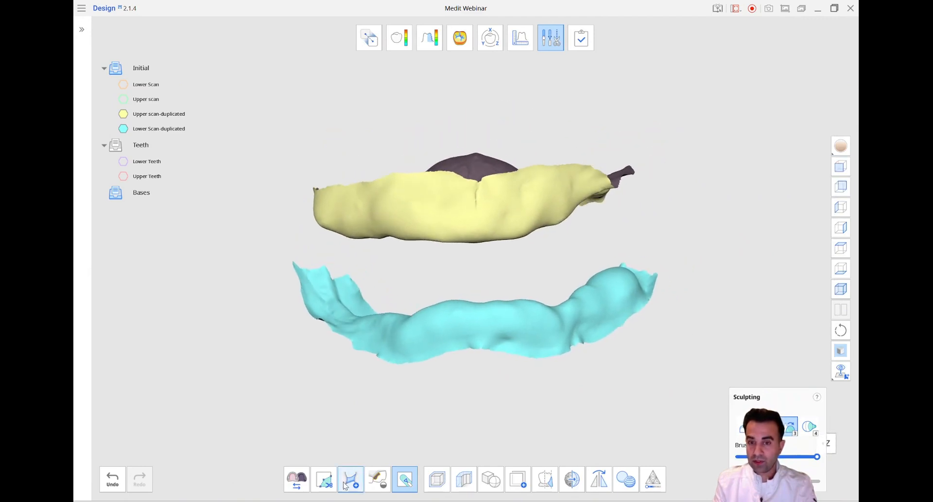
pyautogui.click(405, 480)
pyautogui.scroll(-1, 683, 444)
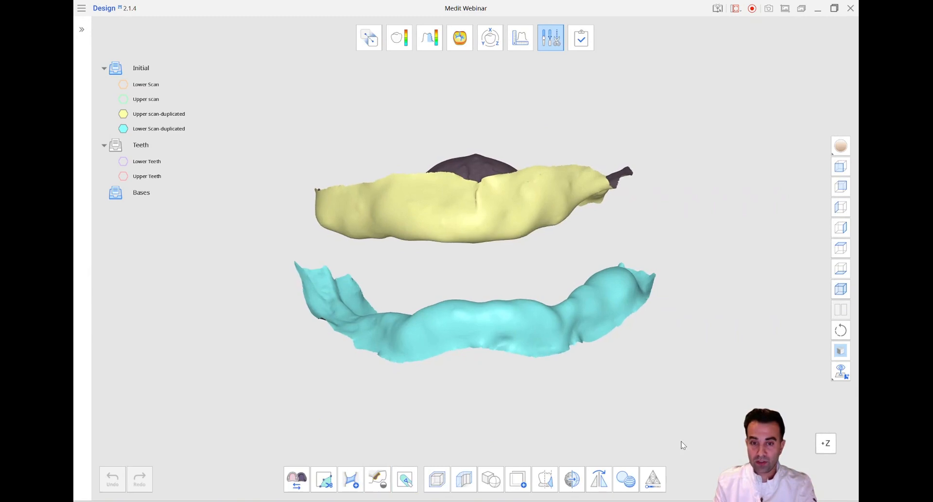
# Display the Teeth group over the edentulous ridges to check the library teeth from the front, and hide the group again
pyautogui.click(115, 145)
pyautogui.moveTo(188, 429); pyautogui.dragTo(187, 430, button='right')
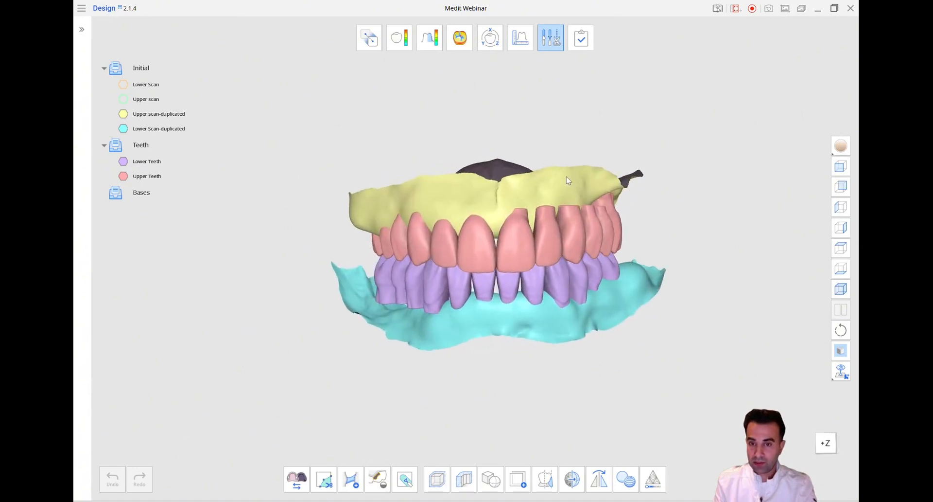
pyautogui.click(842, 167)
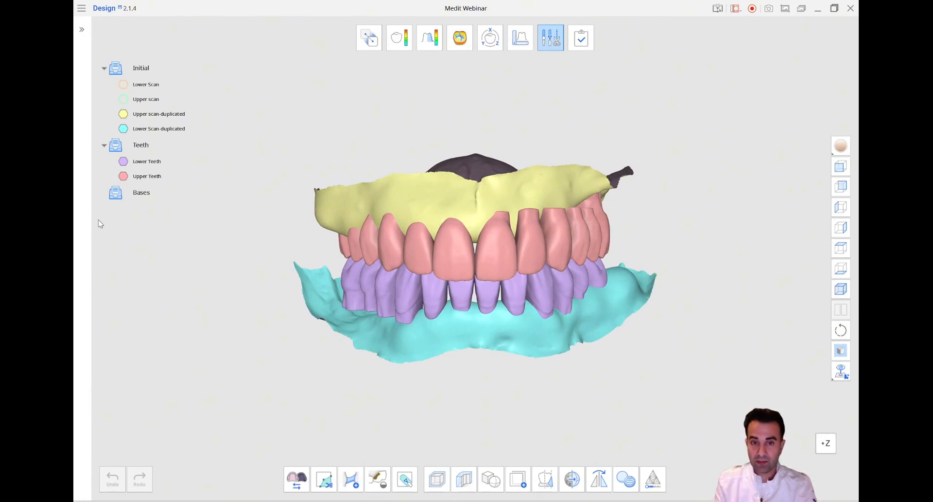
pyautogui.click(116, 145)
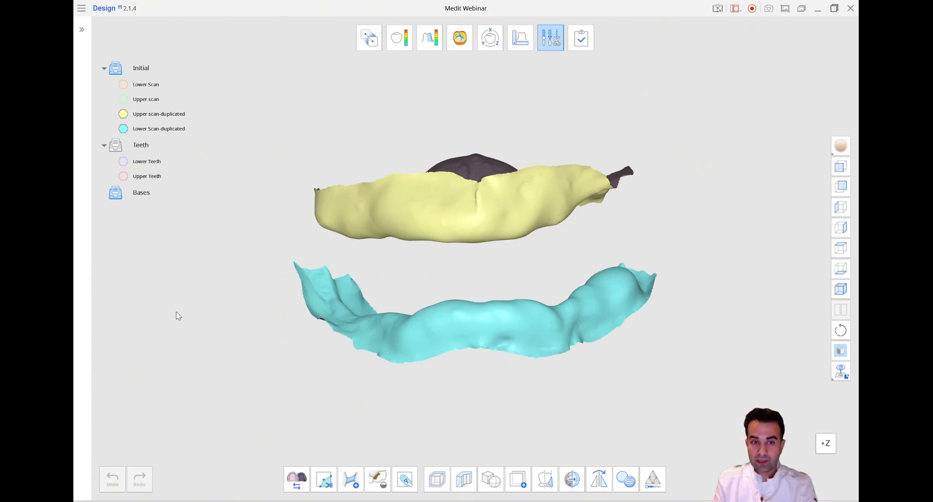
# Show only the upper duplicated scan and set up Duplicate with brush selection and Autofill Selected Area on
pyautogui.click(123, 128)
pyautogui.moveTo(214, 346); pyautogui.dragTo(214, 346, button='right')
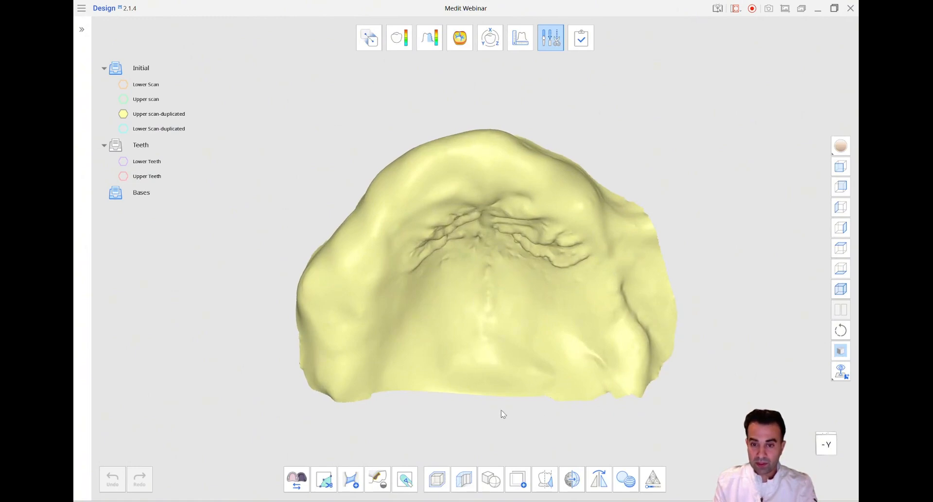
pyautogui.click(519, 480)
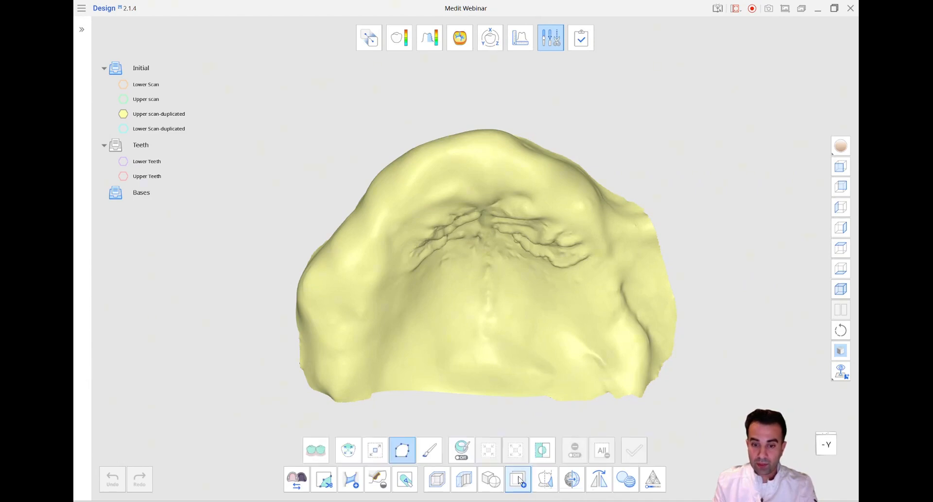
pyautogui.click(431, 452)
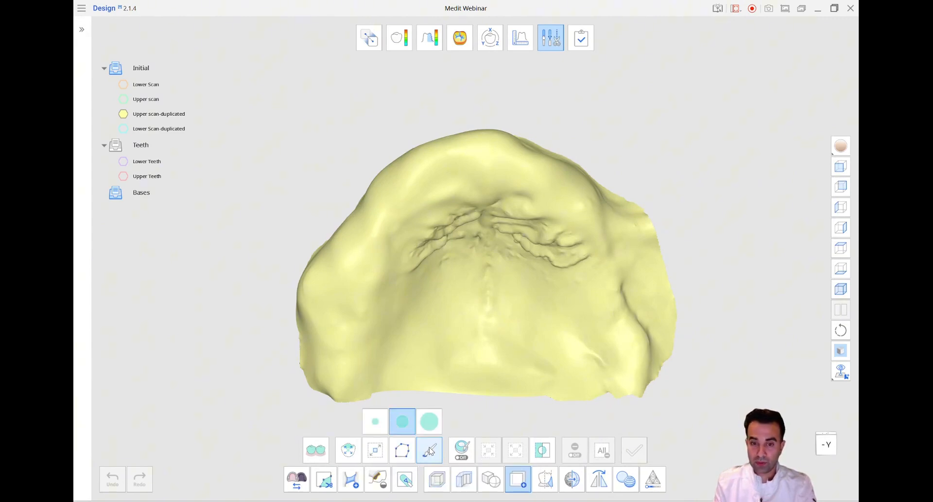
pyautogui.click(469, 451)
# Paint the posterior border of the denture outline across the palate of the upper duplicated scan and display the scan in its textured colors
pyautogui.scroll(5, 575, 359)
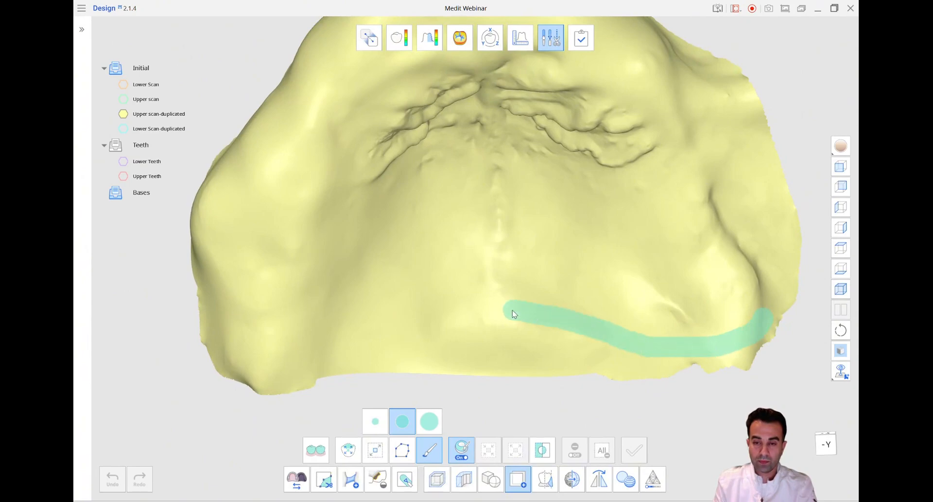
pyautogui.moveTo(606, 387)
pyautogui.mouseDown(button='right')
pyautogui.moveTo(590, 308)
pyautogui.moveTo(659, 247)
pyautogui.mouseUp(button='right')
pyautogui.moveTo(591, 321); pyautogui.dragTo(494, 333)
pyautogui.moveTo(494, 333)
pyautogui.mouseDown(button='right')
pyautogui.moveTo(663, 325)
pyautogui.moveTo(777, 234)
pyautogui.moveTo(687, 277)
pyautogui.mouseUp(button='right')
pyautogui.moveTo(841, 146)
pyautogui.click(821, 184)
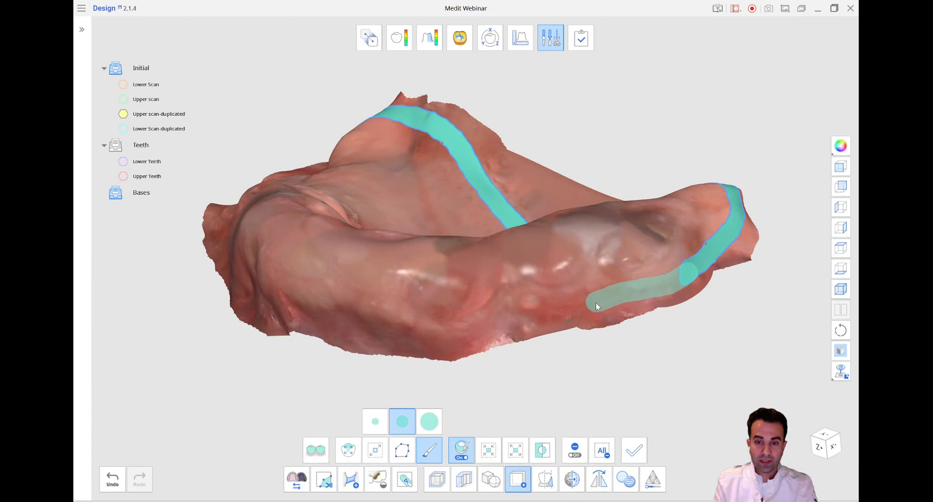
# Paint the denture outline around the outer gum side of the upper arch until it closes, and duplicate the enclosed area
pyautogui.moveTo(522, 298); pyautogui.dragTo(517, 300)
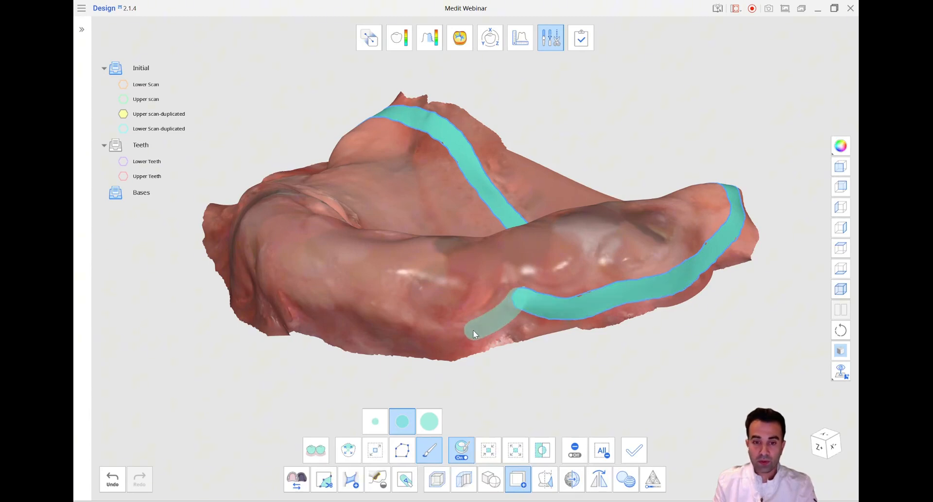
pyautogui.moveTo(406, 332); pyautogui.dragTo(406, 333)
pyautogui.moveTo(406, 333)
pyautogui.mouseDown(button='right')
pyautogui.moveTo(506, 316)
pyautogui.moveTo(538, 291)
pyautogui.mouseUp(button='right')
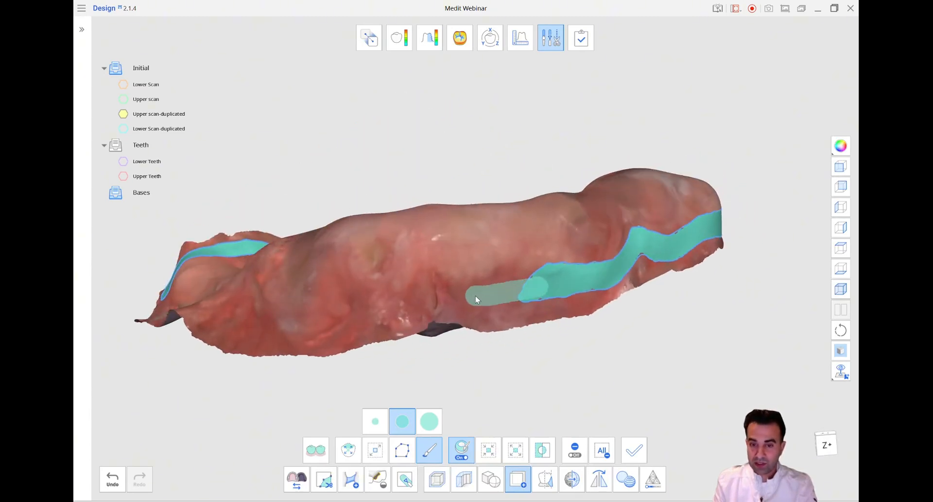
pyautogui.moveTo(443, 271); pyautogui.dragTo(443, 271)
pyautogui.moveTo(444, 271)
pyautogui.mouseDown(button='right')
pyautogui.moveTo(521, 288)
pyautogui.moveTo(527, 274)
pyautogui.mouseUp(button='right')
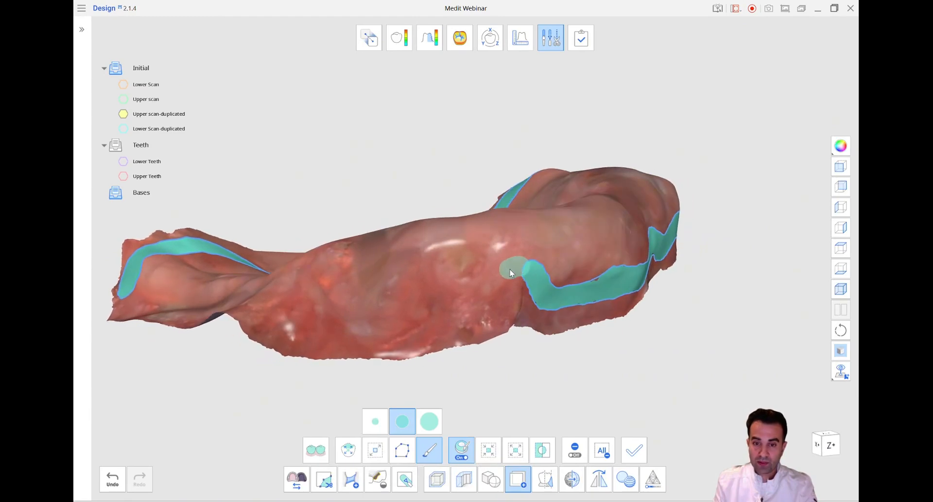
pyautogui.moveTo(343, 327); pyautogui.dragTo(344, 327)
pyautogui.moveTo(343, 327); pyautogui.dragTo(530, 337, button='right')
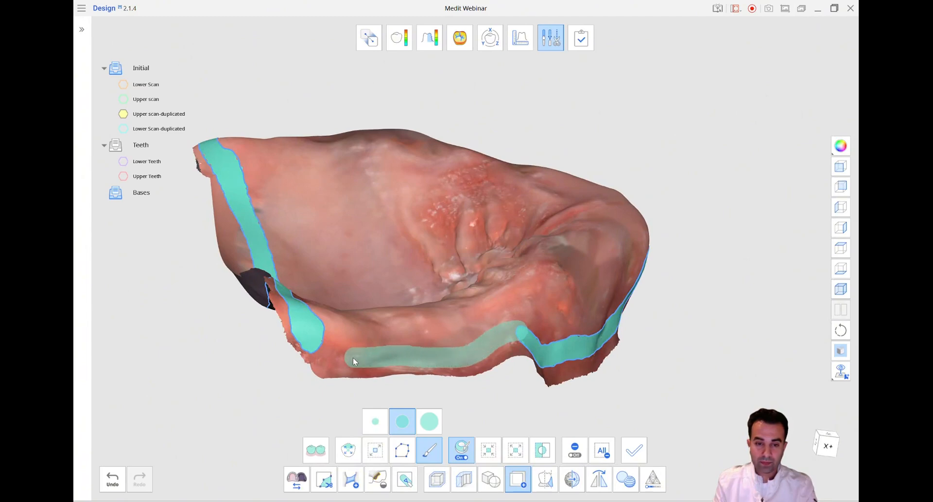
pyautogui.moveTo(317, 346); pyautogui.dragTo(312, 340)
pyautogui.moveTo(494, 367)
pyautogui.mouseDown(button='right')
pyautogui.moveTo(603, 381)
pyautogui.moveTo(650, 376)
pyautogui.moveTo(672, 381)
pyautogui.moveTo(678, 395)
pyautogui.mouseUp(button='right')
pyautogui.click(635, 450)
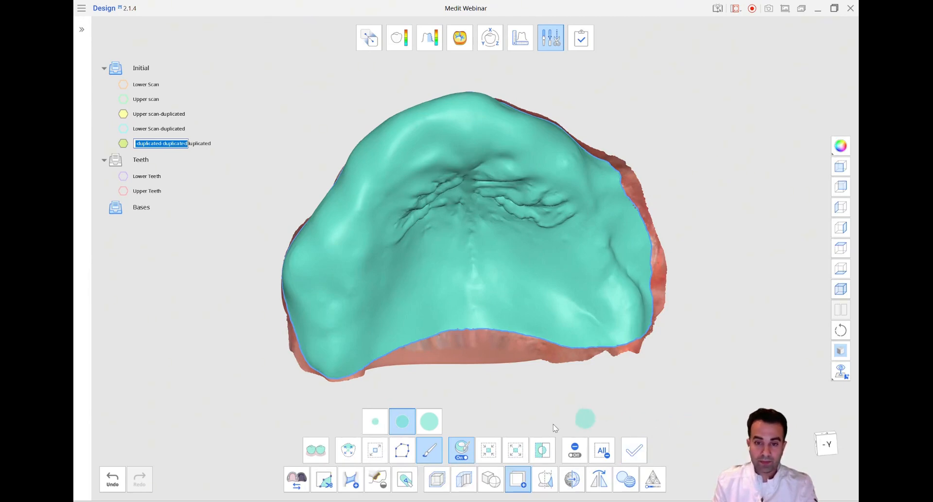
# View the trimmed upper copy alone in solid color and compare its borders with the upper duplicated scan
pyautogui.click(518, 478)
pyautogui.moveTo(148, 214)
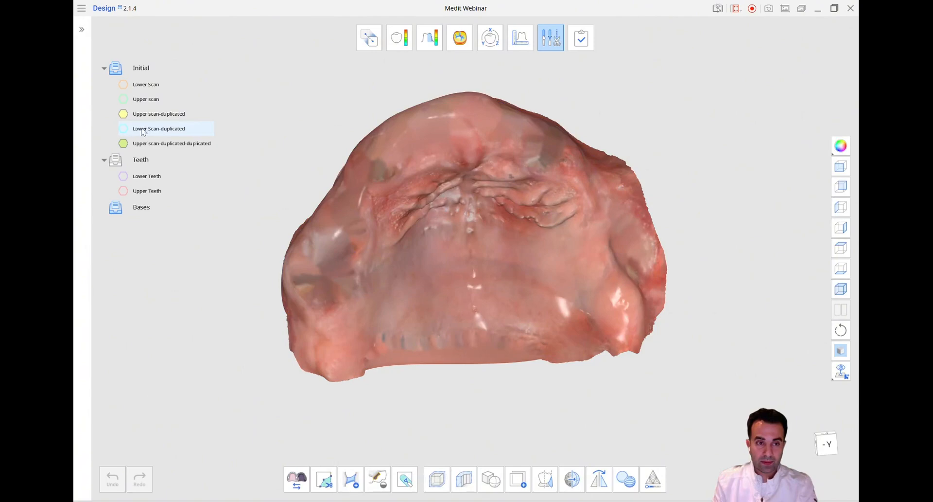
pyautogui.click(123, 115)
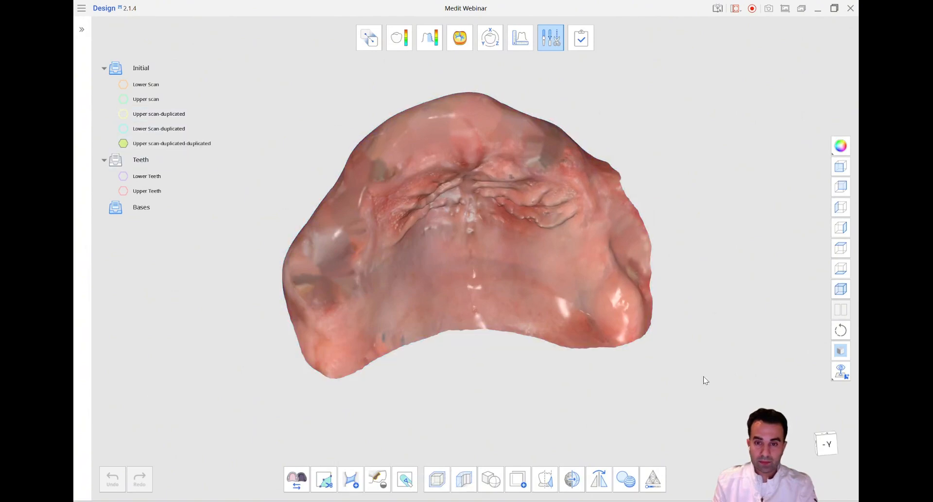
pyautogui.click(840, 146)
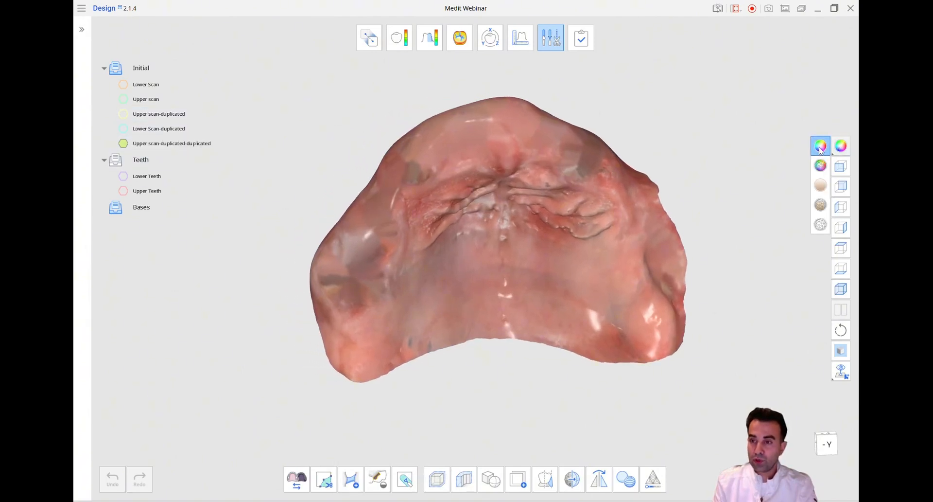
pyautogui.click(820, 185)
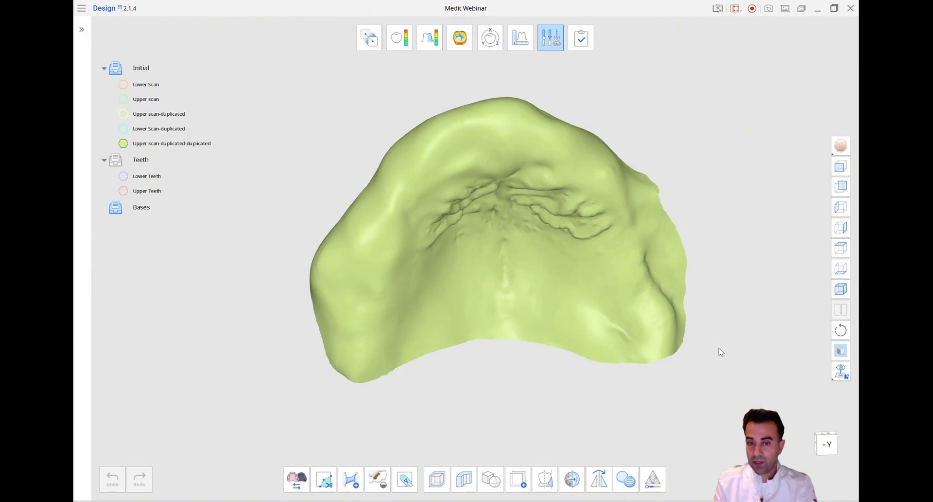
pyautogui.click(124, 115)
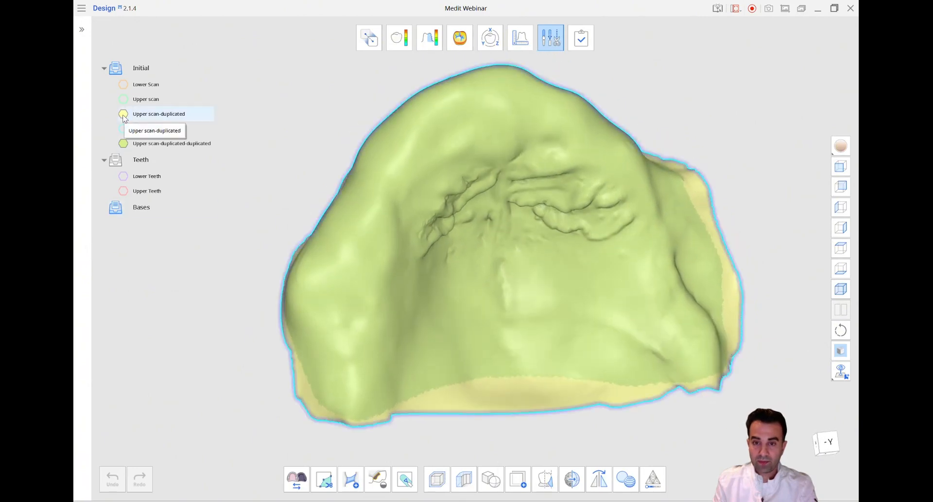
pyautogui.scroll(-1, 358, 257)
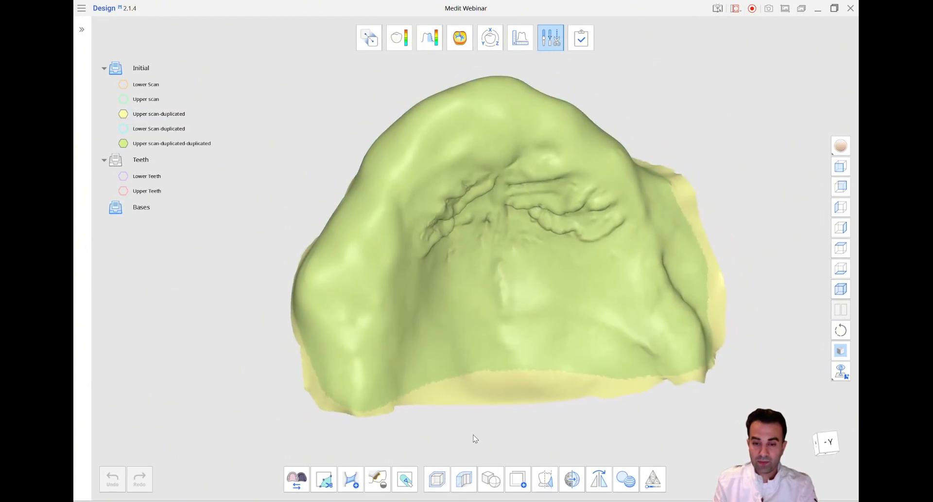
# Create a 0.2 mm offset of the Upper scan-duplicated-duplicated data and inspect the gap along its posterior edge
pyautogui.click(437, 480)
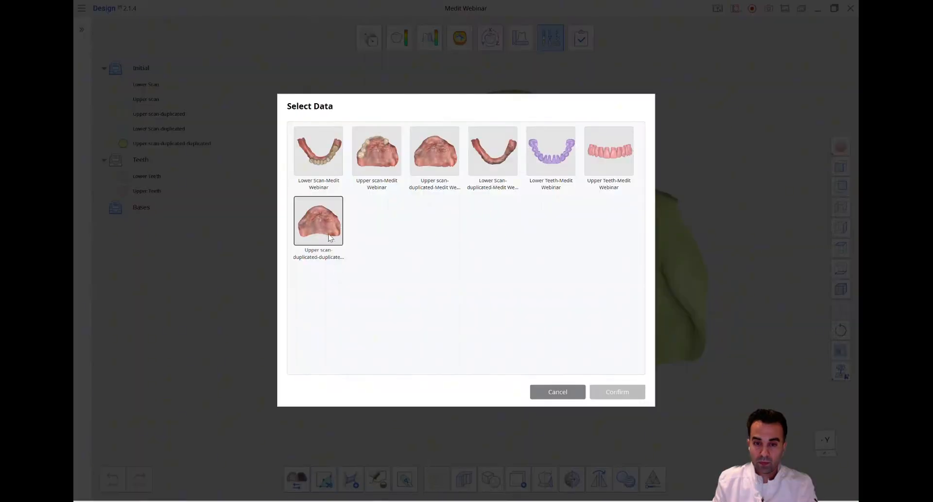
pyautogui.click(318, 222)
pyautogui.click(620, 392)
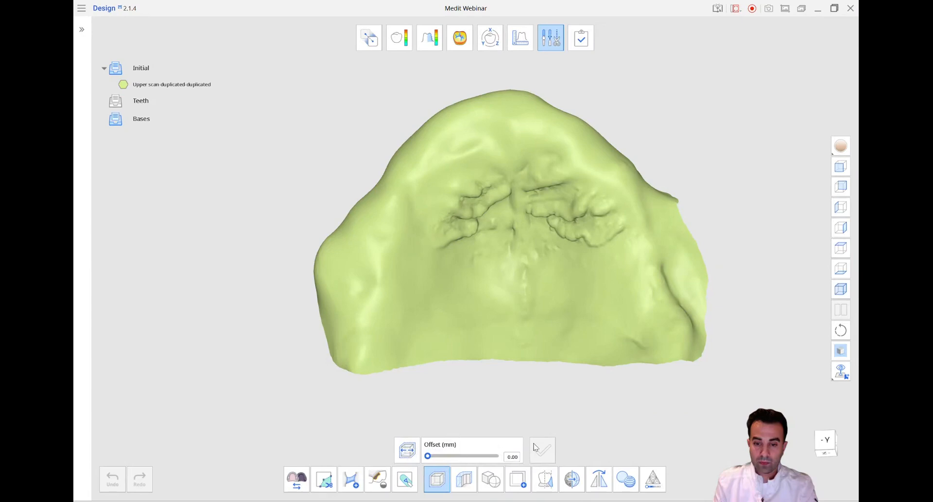
pyautogui.click(507, 459)
pyautogui.write('-0.2')
pyautogui.click(543, 450)
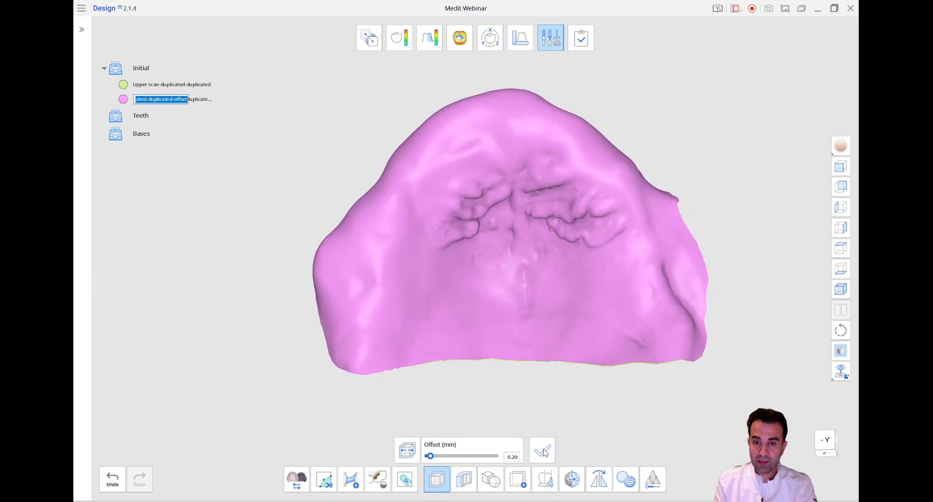
pyautogui.moveTo(188, 177); pyautogui.dragTo(395, 289, button='right')
pyautogui.scroll(10, 394, 288)
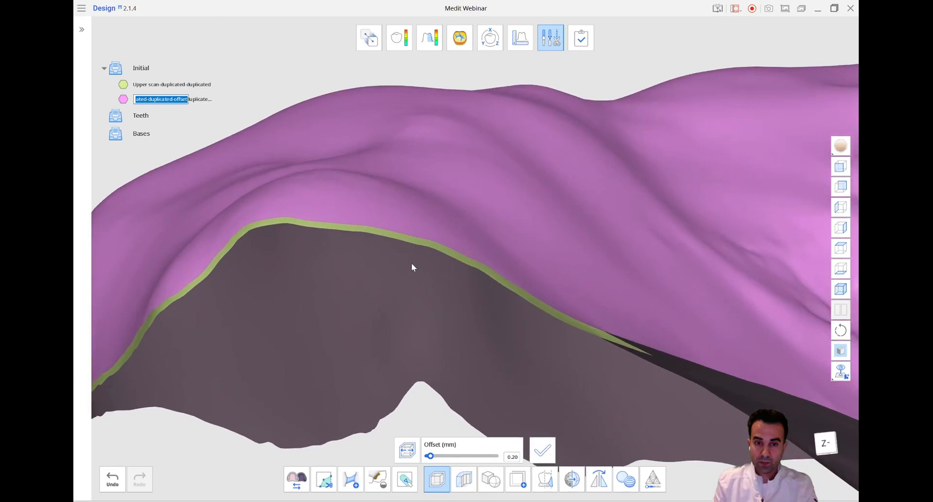
pyautogui.moveTo(412, 264); pyautogui.dragTo(510, 401, button='right')
pyautogui.scroll(-5, 524, 394)
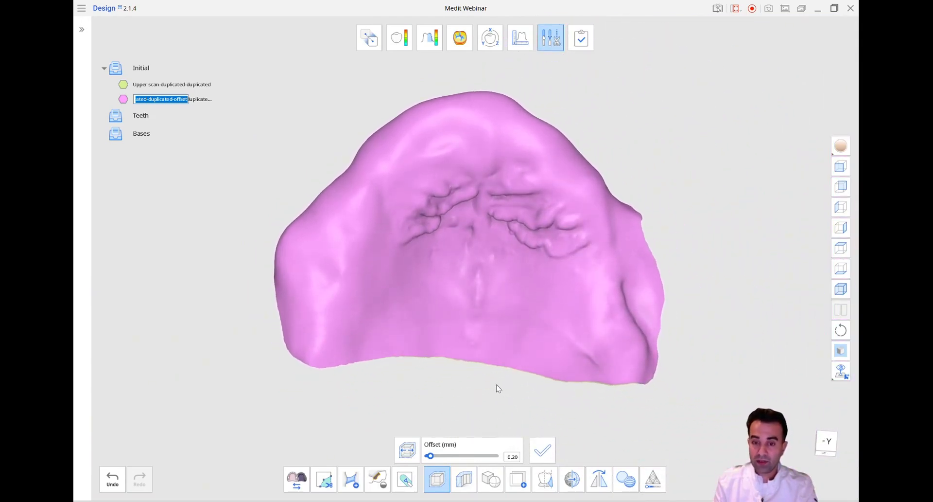
# Rename the new offset data as Upper-offset, leave the Offset tool and hide the Upper scan-duplicated-duplicated data
pyautogui.write('Upper-offset')
pyautogui.click(256, 166)
pyautogui.click(434, 478)
pyautogui.click(123, 143)
pyautogui.moveTo(520, 423); pyautogui.dragTo(463, 387, button='right')
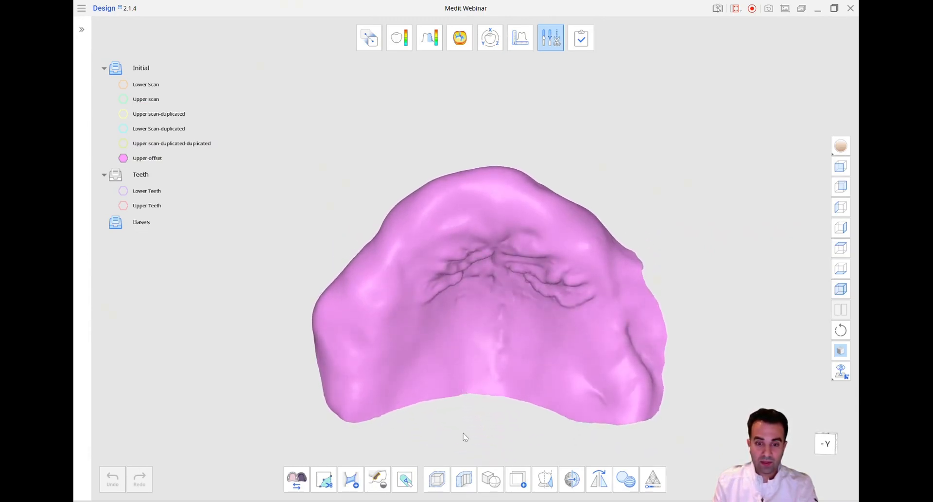
# Thicken the Upper-offset data by 2 mm and show only the thickened result
pyautogui.click(461, 480)
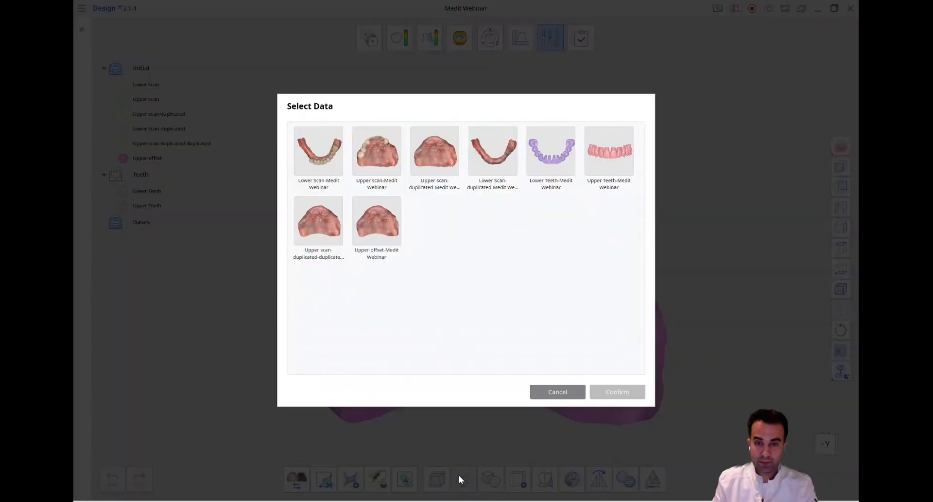
pyautogui.click(389, 234)
pyautogui.click(606, 391)
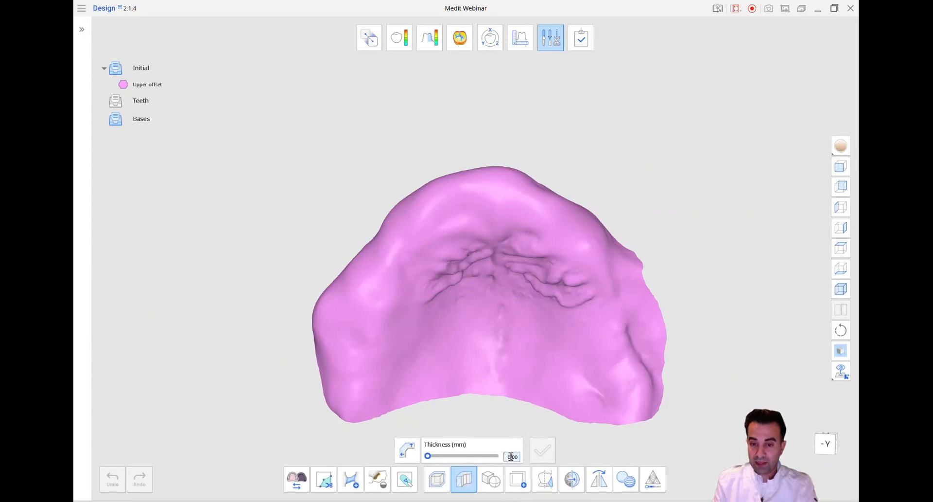
pyautogui.write('2')
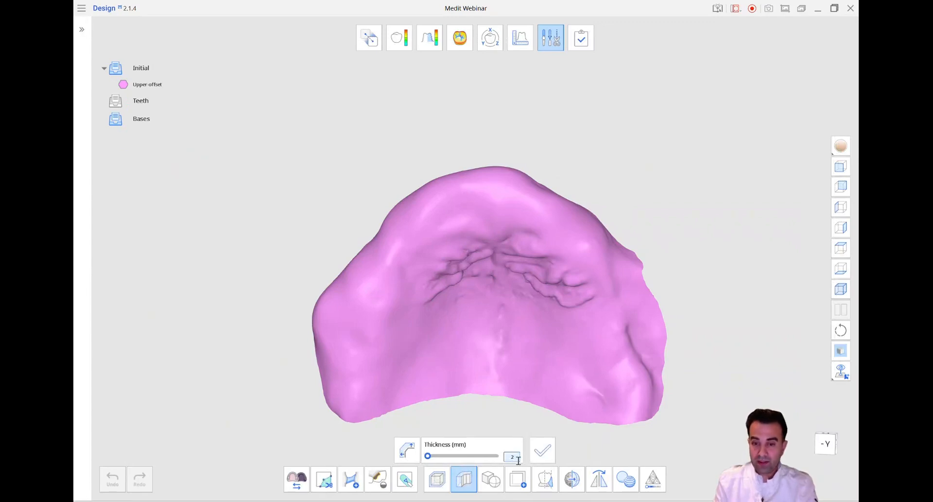
pyautogui.click(543, 451)
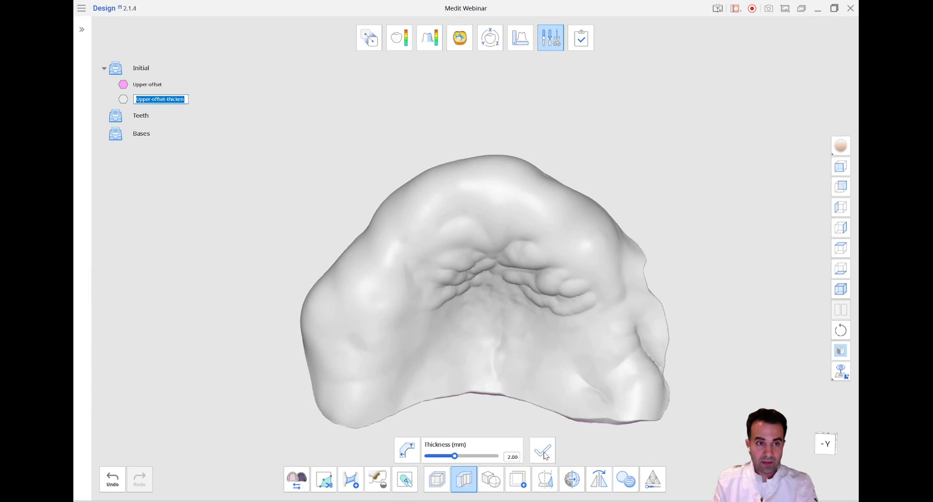
pyautogui.moveTo(373, 440); pyautogui.dragTo(369, 342, button='right')
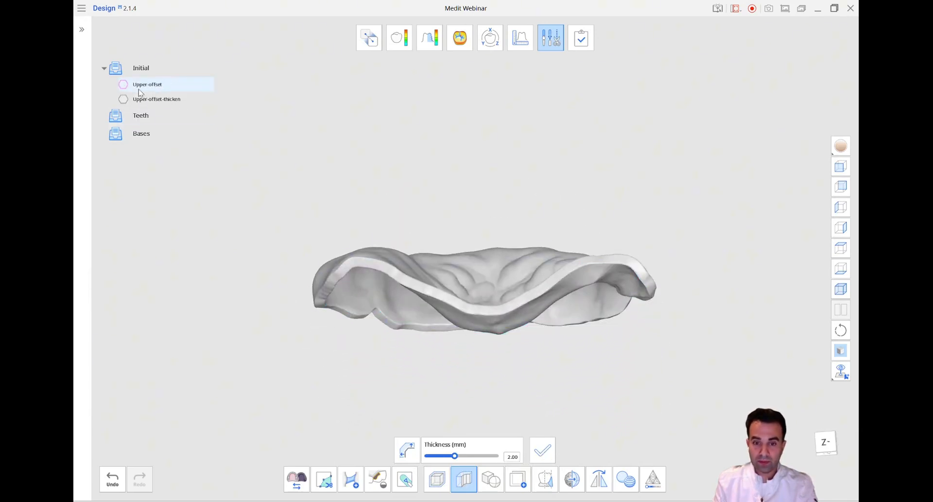
pyautogui.click(468, 482)
# Examine the thickened upper base from several sides and compare its fit and borders with the Upper scan-duplicated data
pyautogui.moveTo(508, 370); pyautogui.dragTo(491, 298, button='right')
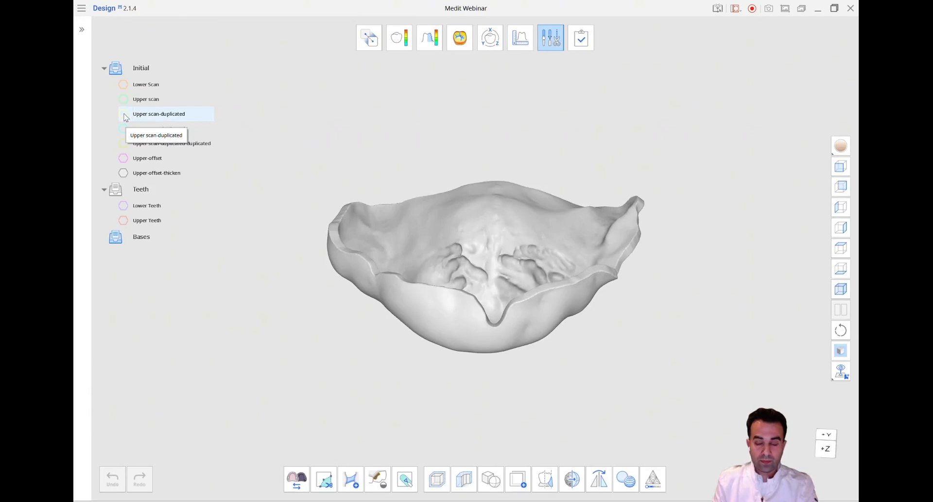
pyautogui.click(124, 114)
pyautogui.scroll(4, 491, 253)
pyautogui.moveTo(505, 255); pyautogui.dragTo(853, 171, button='right')
pyautogui.scroll(-3, 408, 269)
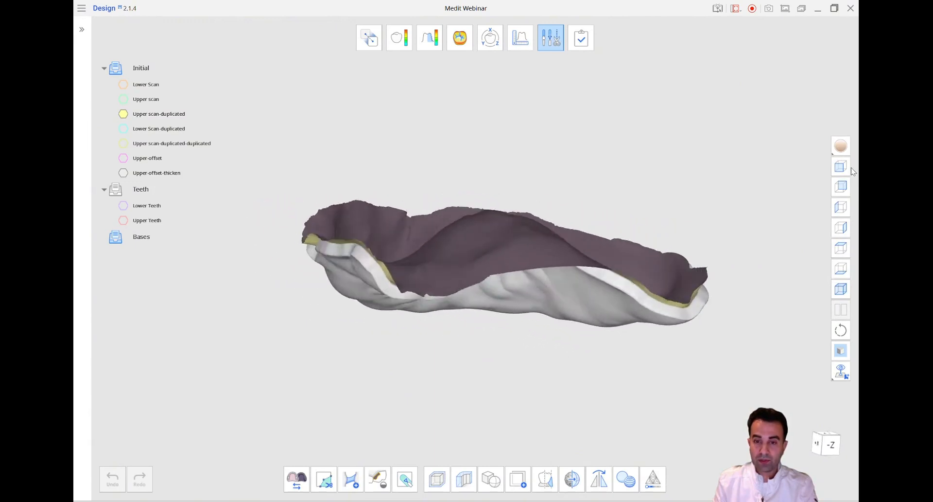
pyautogui.click(841, 187)
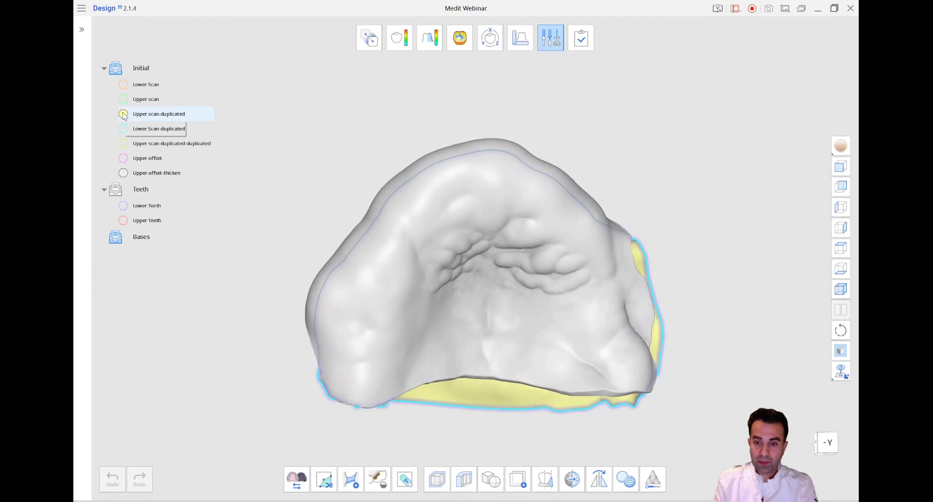
pyautogui.moveTo(602, 308); pyautogui.dragTo(574, 363, button='right')
pyautogui.click(843, 169)
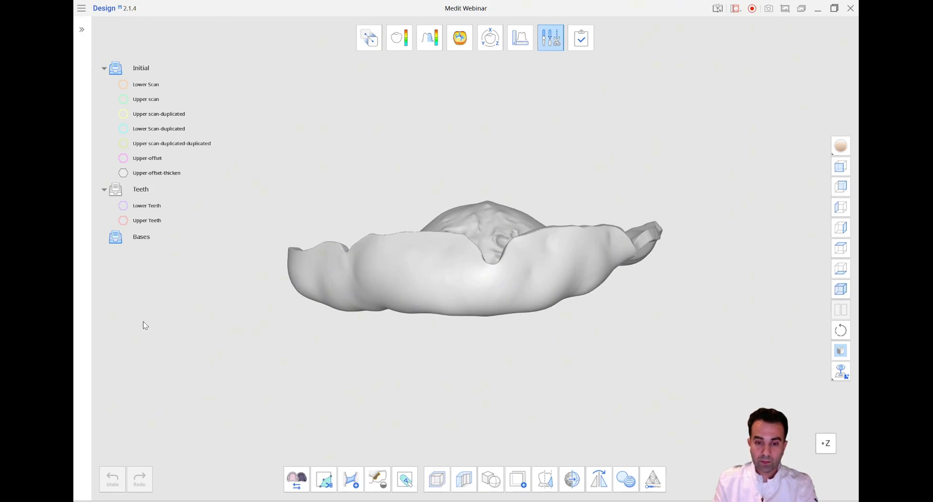
# Display the Lower Scan-duplicated data instead of the thickened upper base, and rename Upper scan-duplicated as Upper edentulous
pyautogui.click(124, 175)
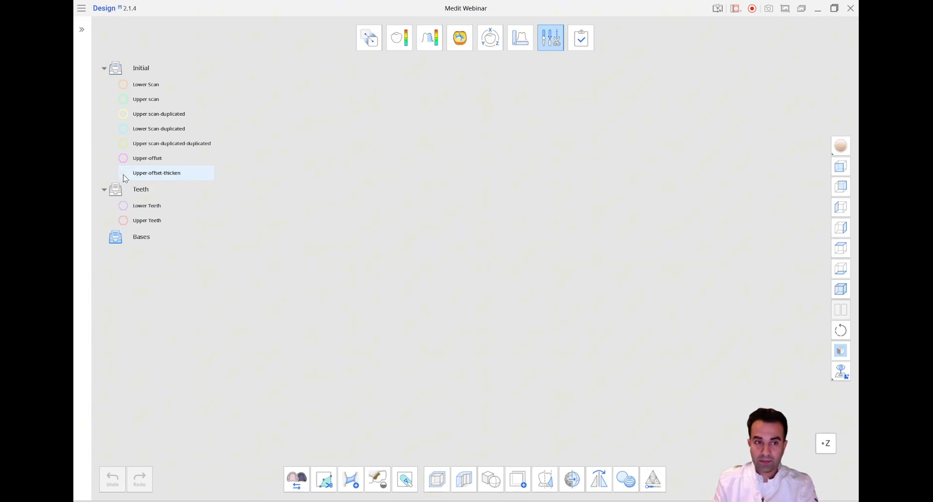
pyautogui.click(123, 129)
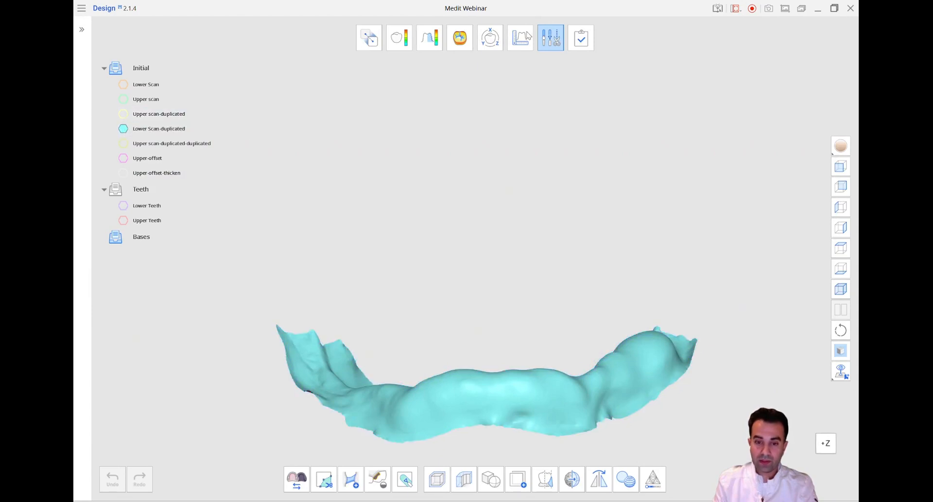
pyautogui.click(554, 40)
pyautogui.rightClick(190, 118)
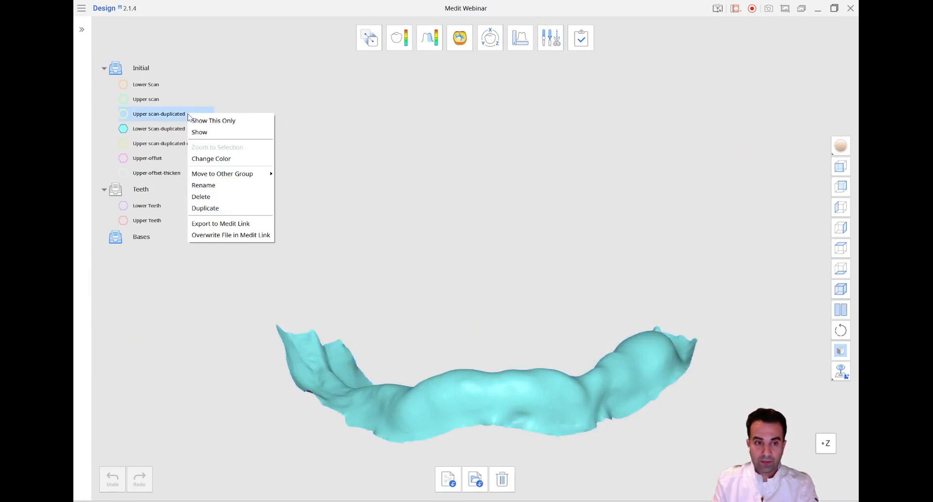
pyautogui.click(196, 184)
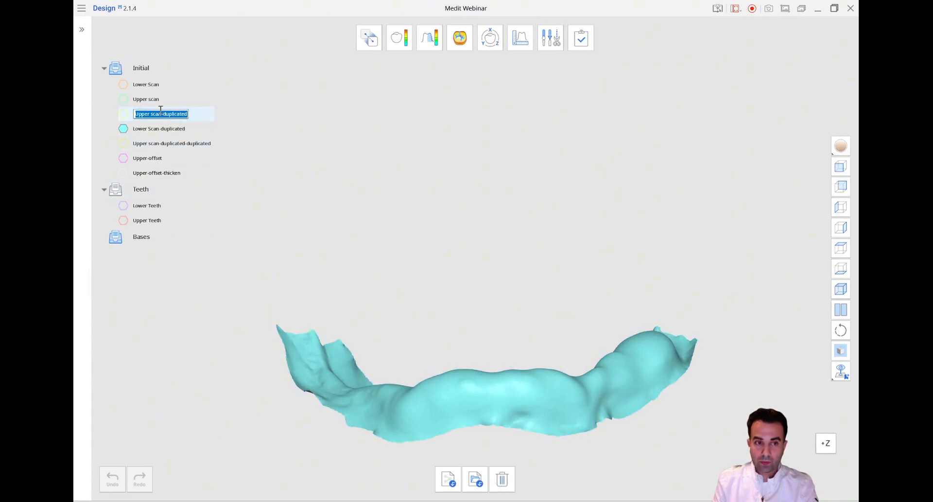
pyautogui.write('Upper edentulous')
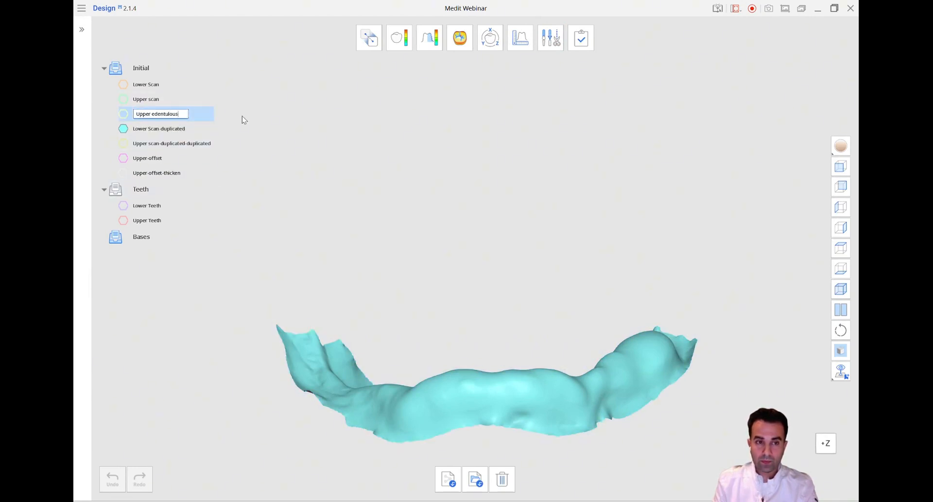
# Rename the Lower Scan-duplicated data as Lower edentulous
pyautogui.click(189, 129)
pyautogui.rightClick(192, 129)
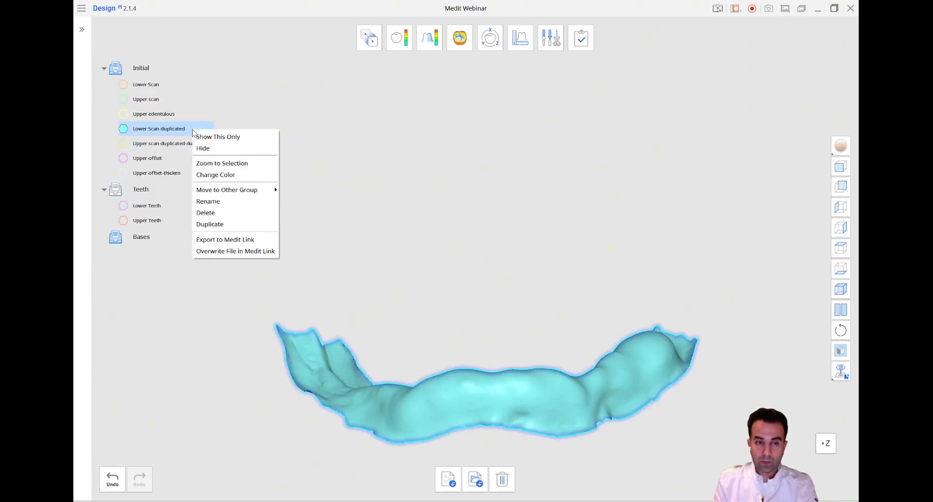
pyautogui.click(225, 200)
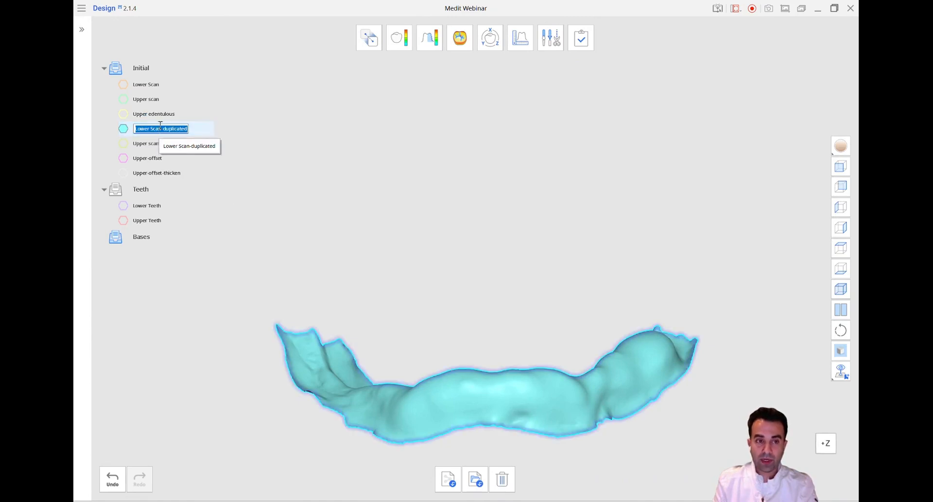
pyautogui.click(160, 127)
pyautogui.hotkey('ctrl', 'a')
pyautogui.write('Lower edentul')
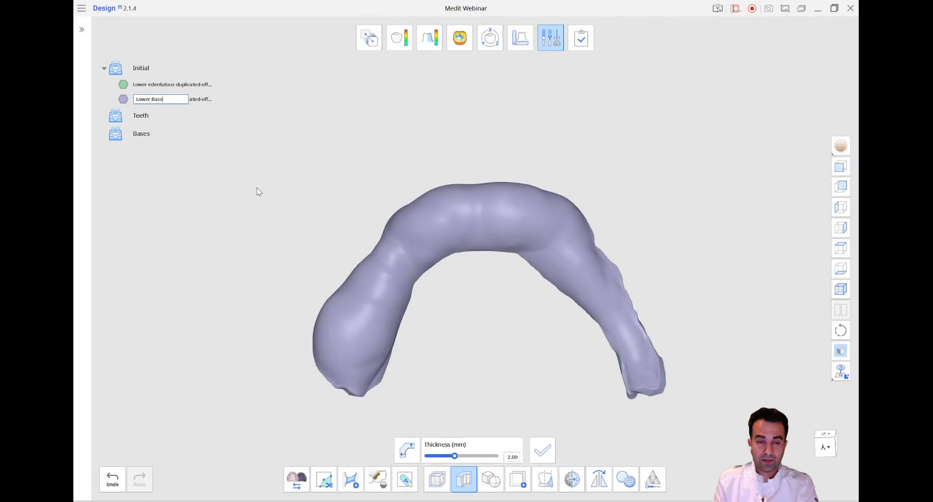
# Name the thickened lower data Lower Base, hide its offset source and view it against the Lower edentulous model
pyautogui.press('Return')
pyautogui.click(463, 479)
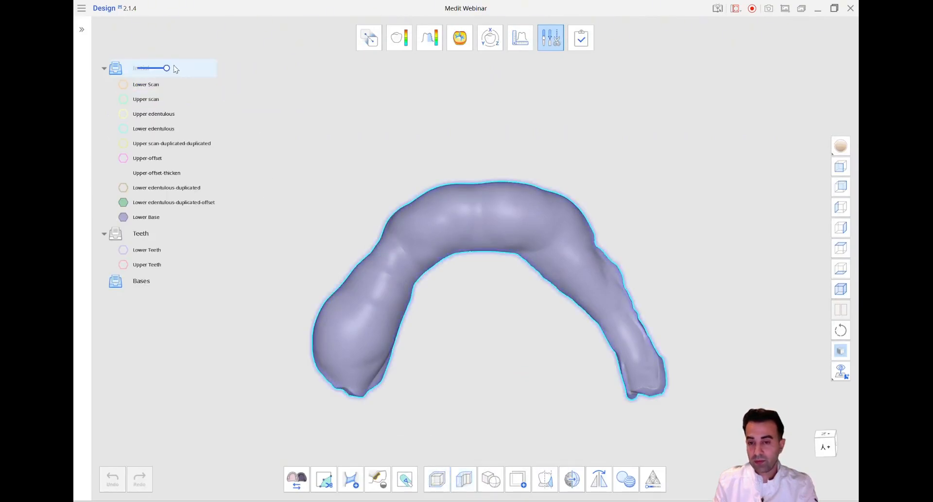
pyautogui.click(123, 202)
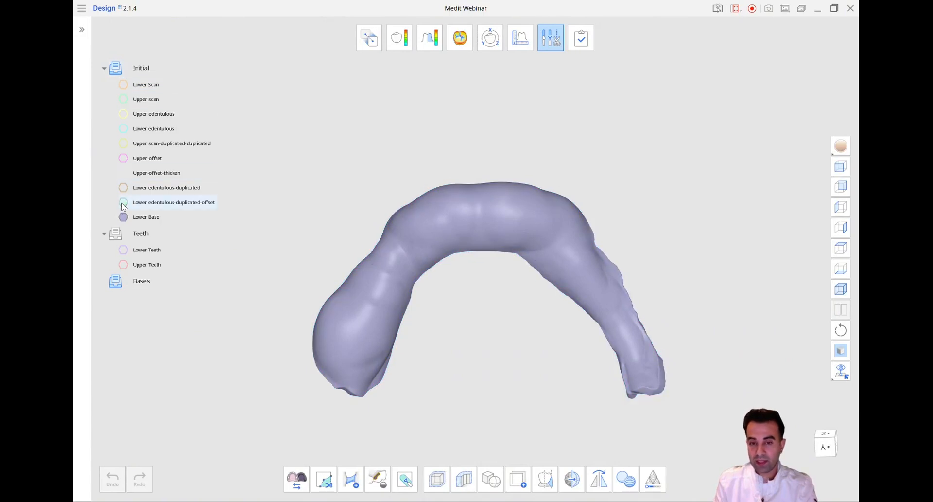
pyautogui.click(124, 130)
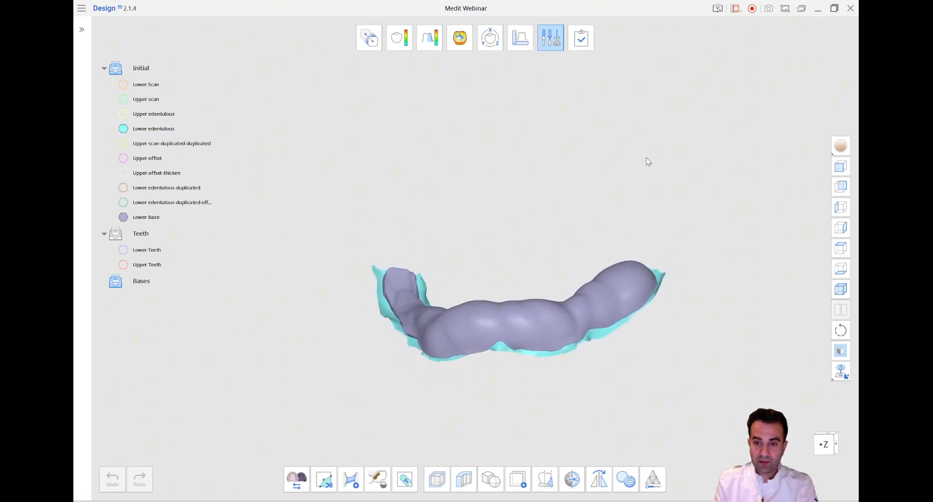
pyautogui.click(842, 166)
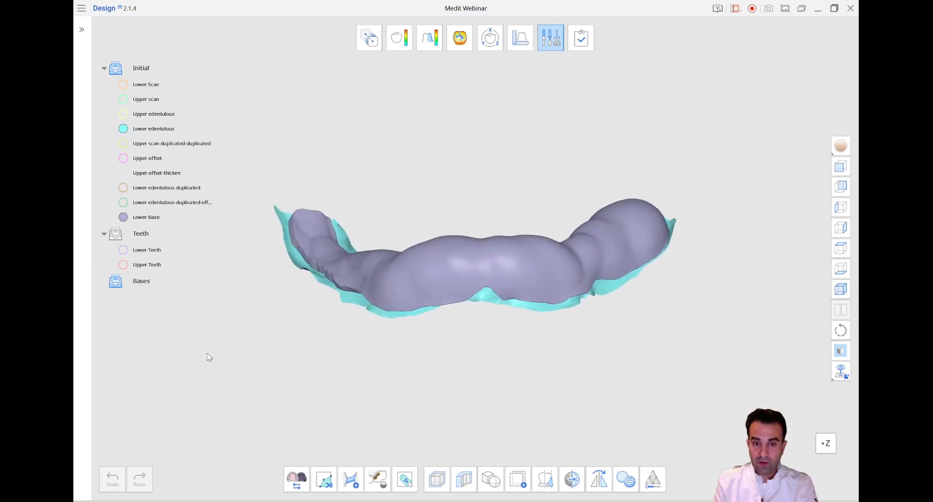
# Leave the editing mode and create a new data group named Edentulous
pyautogui.click(560, 46)
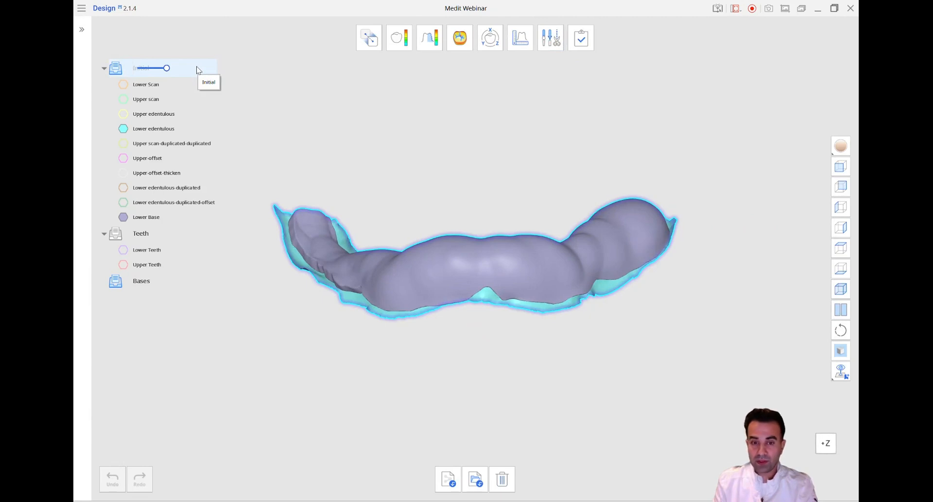
pyautogui.rightClick(197, 69)
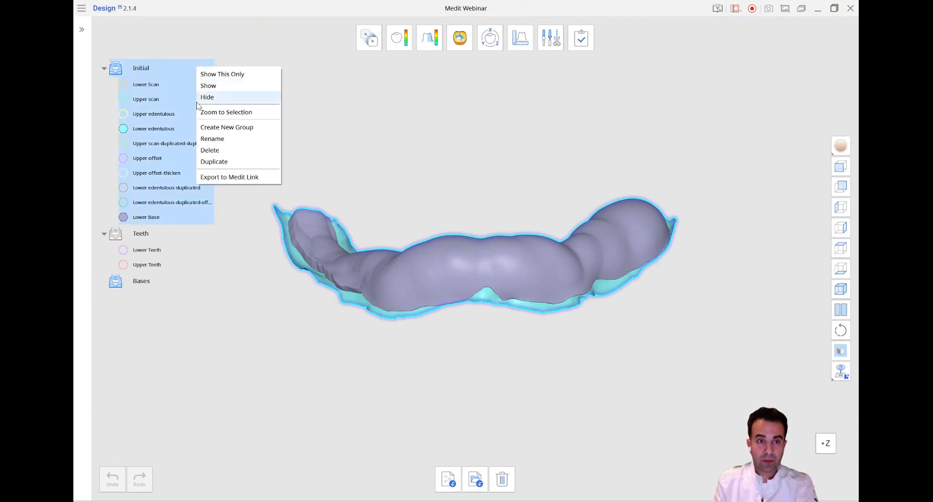
pyautogui.click(233, 128)
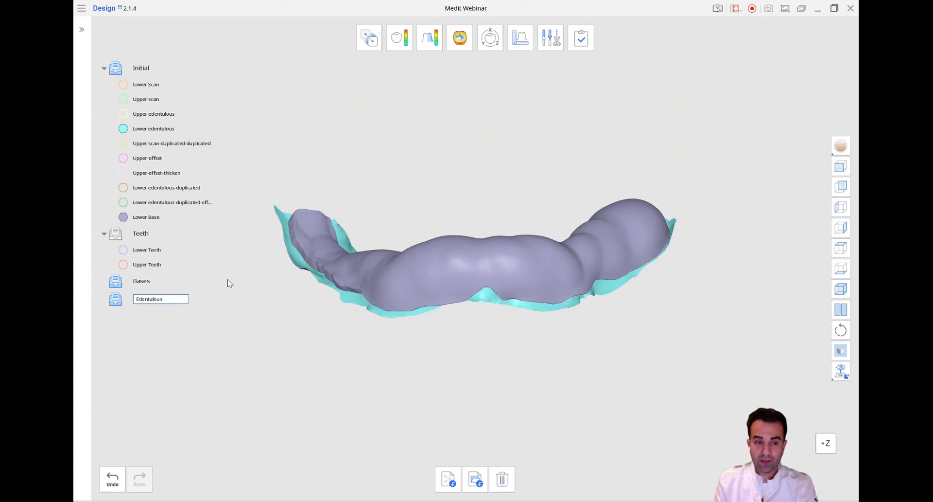
pyautogui.click(239, 307)
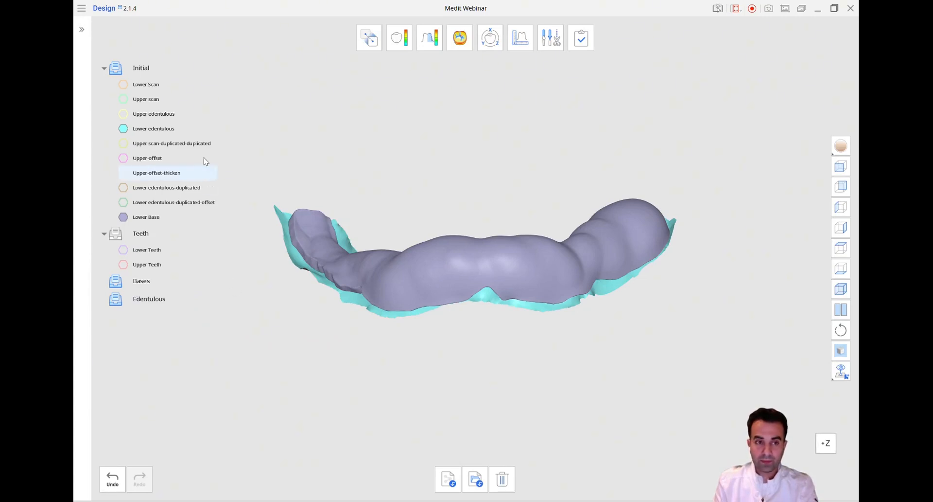
# Move the Upper edentulous and Lower edentulous data together into the Edentulous group
pyautogui.click(191, 120)
pyautogui.keyDown('ctrl'); pyautogui.click(197, 129); pyautogui.keyUp('ctrl')
pyautogui.rightClick(199, 119)
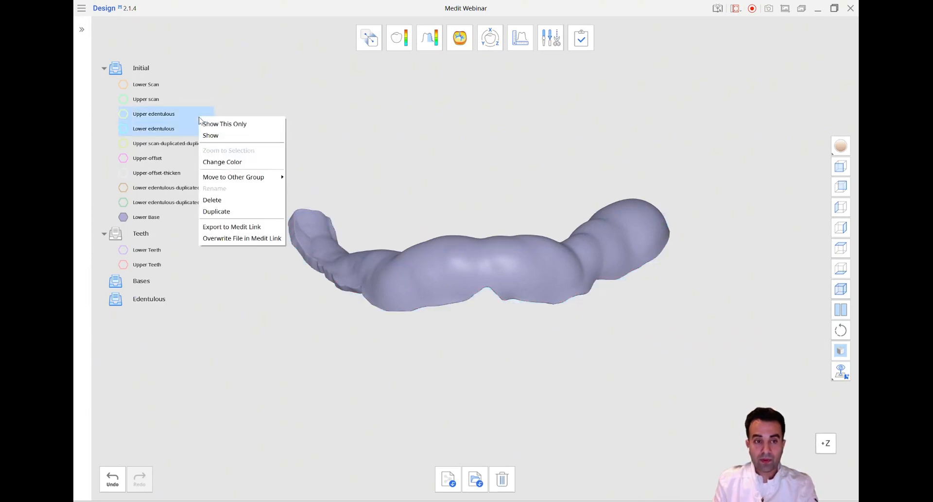
pyautogui.moveTo(281, 181)
pyautogui.click(313, 206)
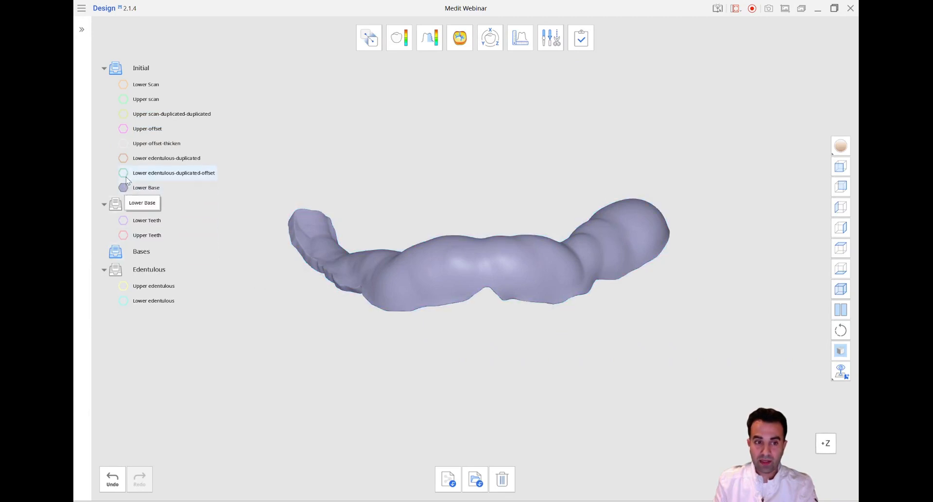
# Show the Upper-offset-thicken data and rename it as Upper Base
pyautogui.click(129, 146)
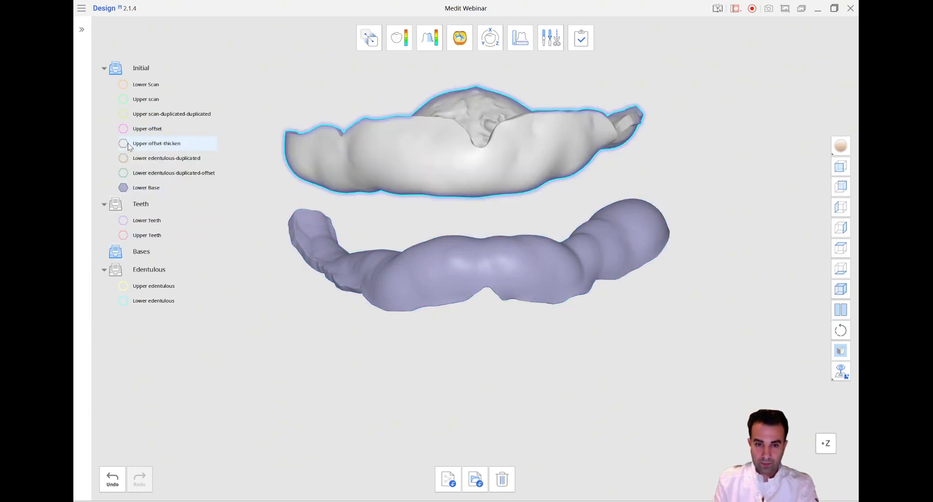
pyautogui.rightClick(185, 144)
pyautogui.click(220, 215)
pyautogui.click(152, 146)
pyautogui.press('Delete')
pyautogui.press('Delete')
pyautogui.press('Delete')
pyautogui.press('Delete')
pyautogui.press('Delete')
pyautogui.press('Delete')
pyautogui.press('Delete')
pyautogui.press('Delete')
pyautogui.press('Delete')
pyautogui.press('Delete')
pyautogui.press('Delete')
pyautogui.press('Delete')
pyautogui.press('Delete')
pyautogui.press('Delete')
pyautogui.press('Delete')
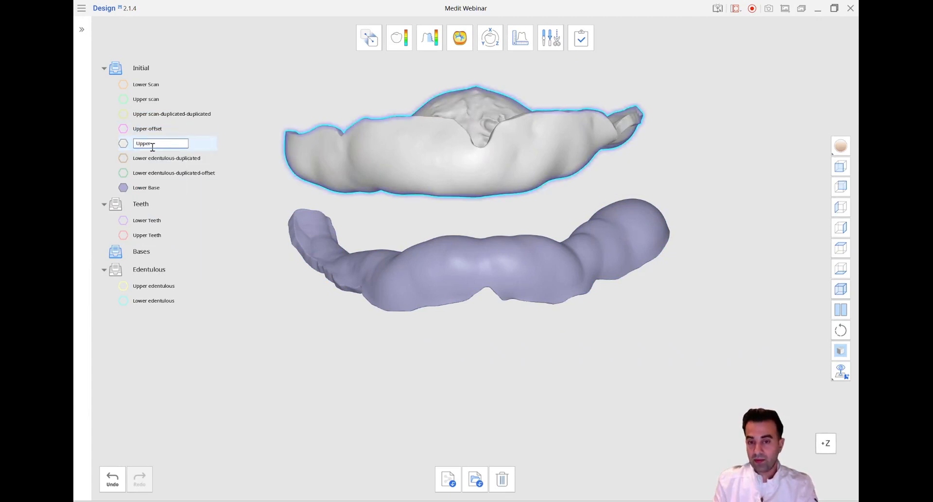
pyautogui.write('Base')
pyautogui.press('Return')
# Move the Upper Base and Lower Base data together into the Bases group
pyautogui.moveTo(184, 188)
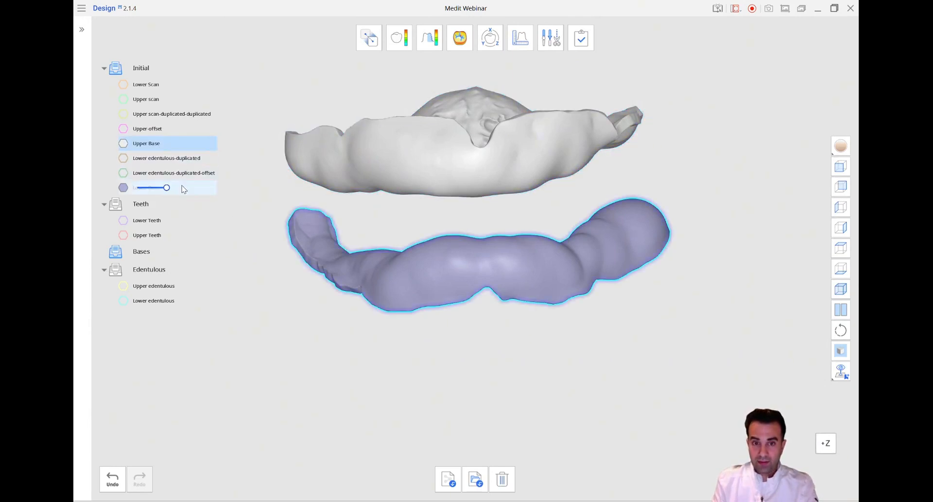
pyautogui.rightClick(193, 189)
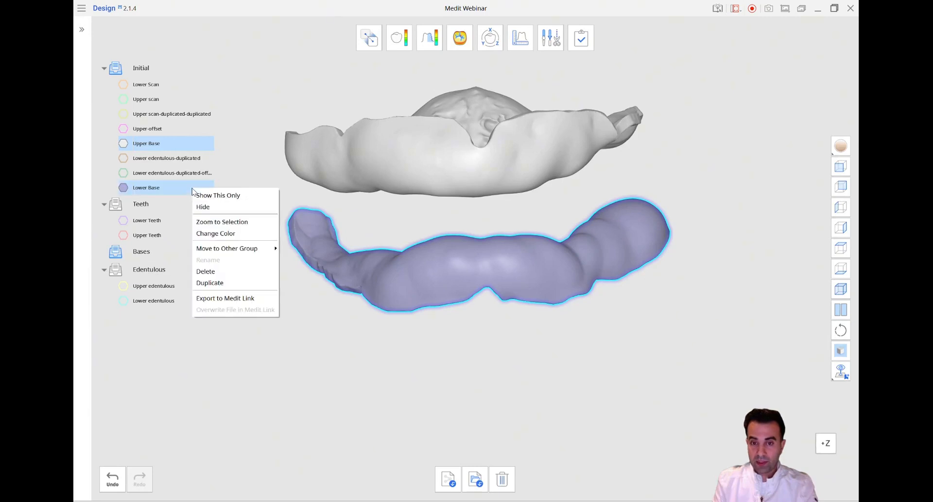
pyautogui.moveTo(252, 249)
pyautogui.click(307, 260)
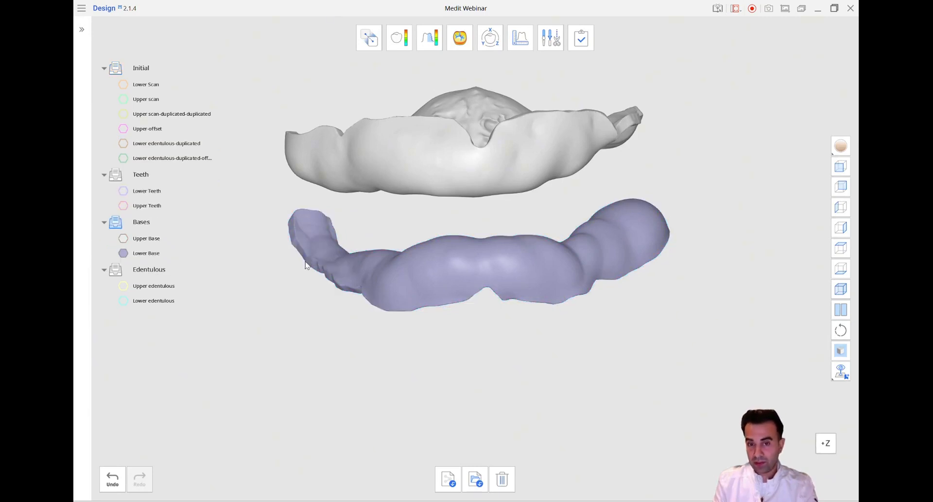
# Center the front view of the model, hide the Bases group and display the Lower Scan
pyautogui.click(841, 166)
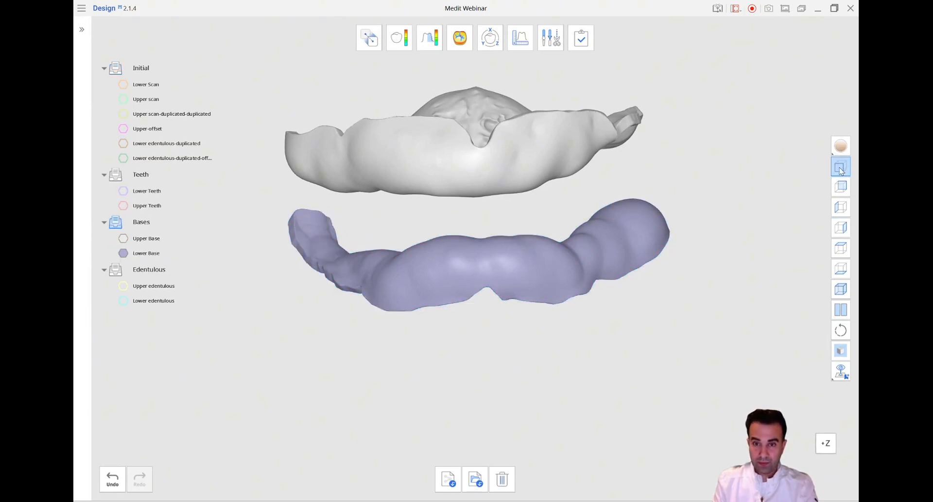
pyautogui.click(114, 222)
pyautogui.click(124, 85)
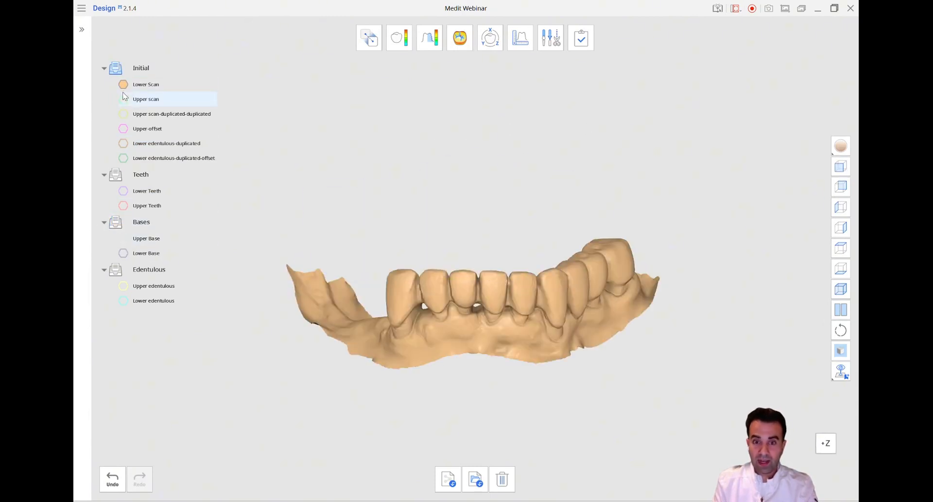
# Display the Upper scan with the Lower Scan, then show the Edentulous group in place of the Initial group
pyautogui.click(123, 100)
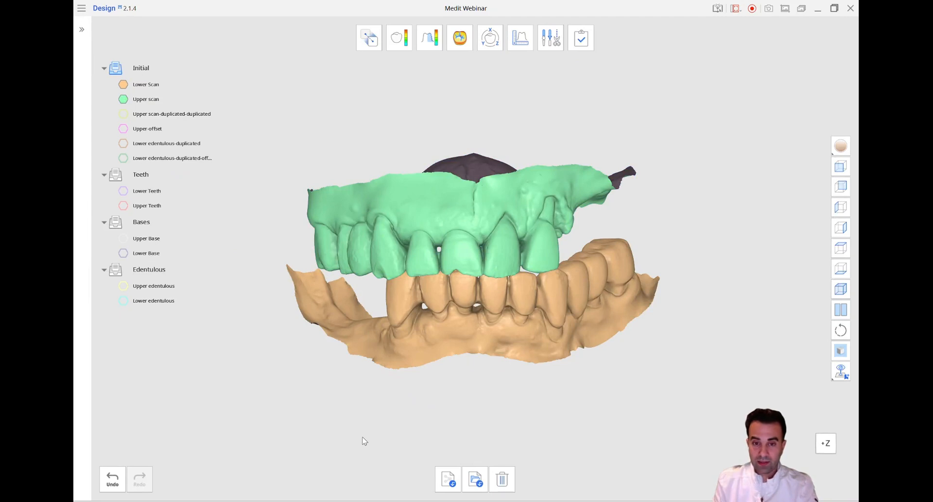
pyautogui.click(117, 271)
pyautogui.click(115, 68)
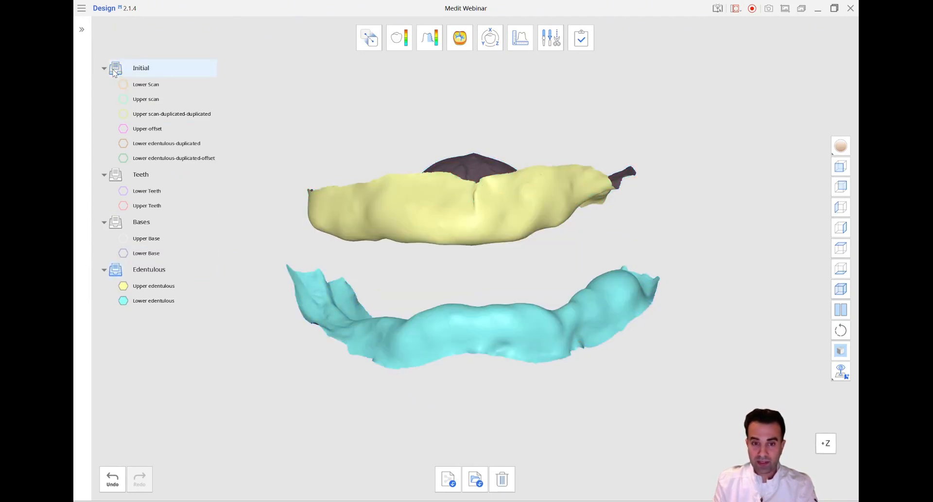
pyautogui.moveTo(225, 448); pyautogui.dragTo(226, 448, button='right')
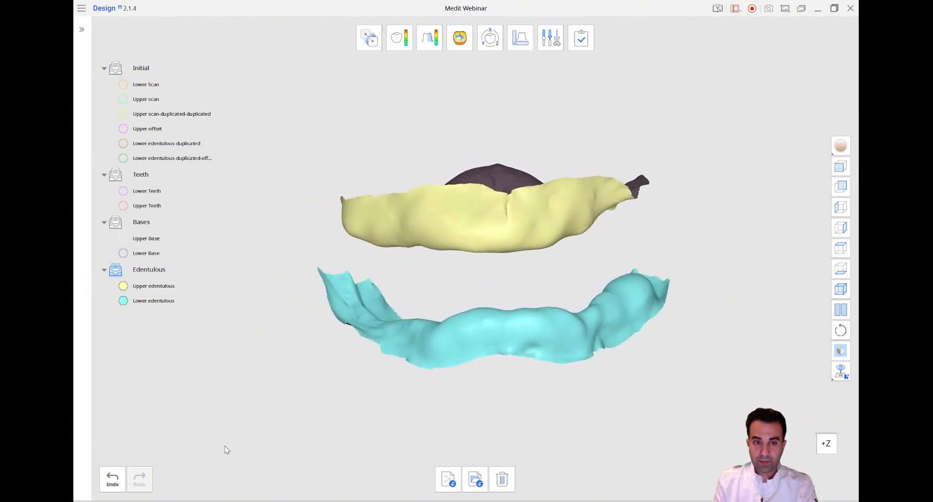
# Display the Bases and Teeth groups over the edentulous models and review the full assembly from the front
pyautogui.click(116, 221)
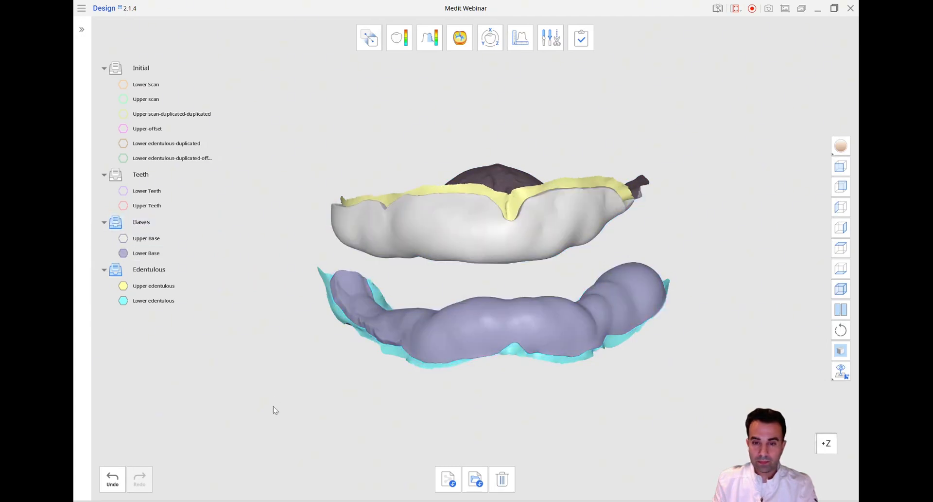
pyautogui.moveTo(270, 425); pyautogui.dragTo(270, 426, button='right')
pyautogui.click(116, 174)
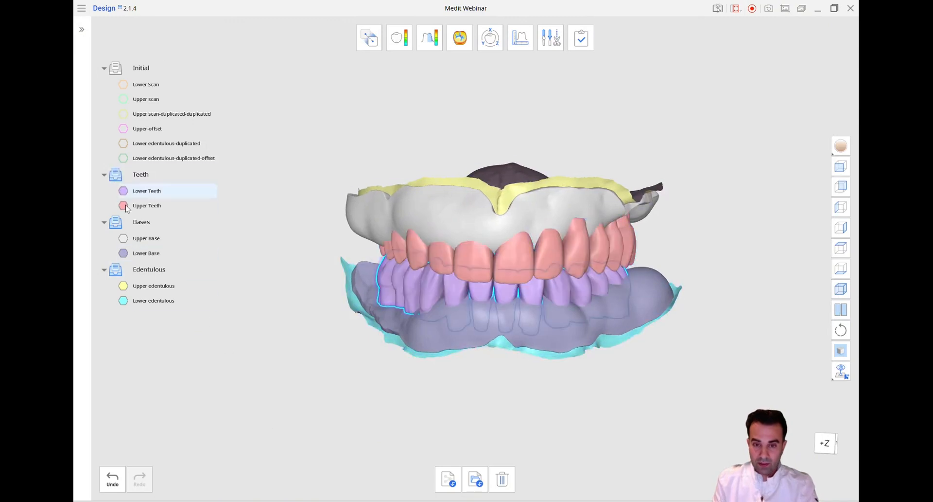
pyautogui.click(841, 167)
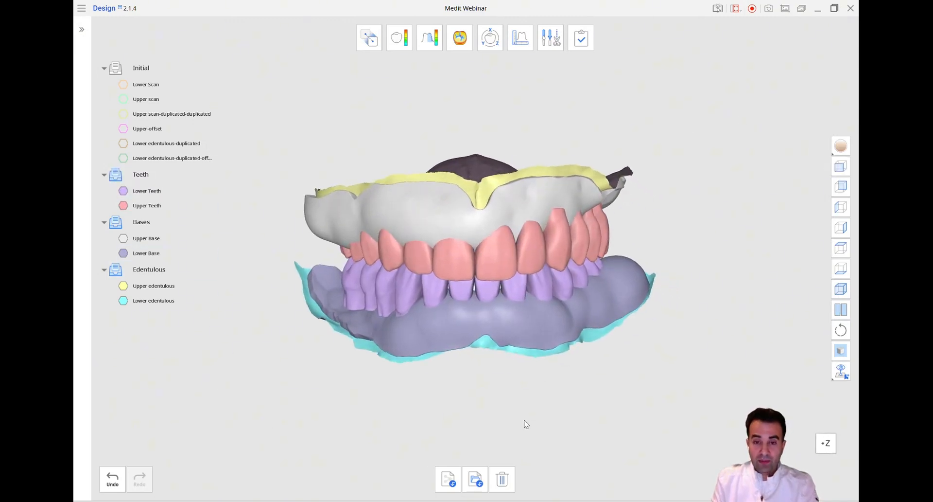
pyautogui.moveTo(532, 433); pyautogui.dragTo(529, 431, button='right')
pyautogui.moveTo(433, 319); pyautogui.dragTo(557, 368, button='right')
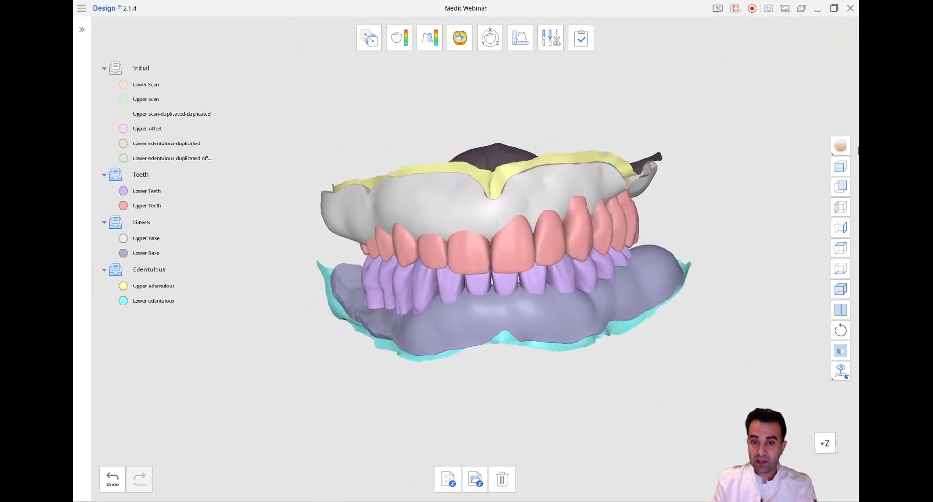
pyautogui.click(841, 167)
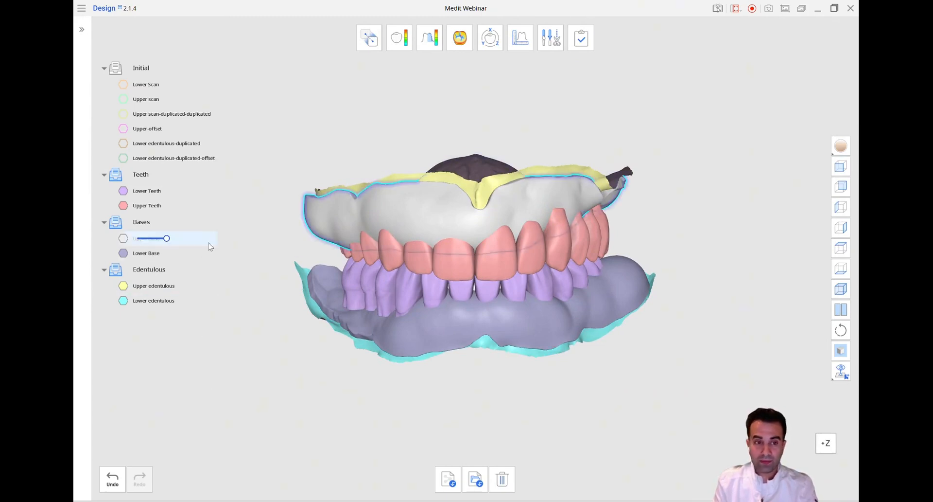
# Hide the Edentulous group and examine how the upper teeth pass through the inner surface of the upper base
pyautogui.click(116, 271)
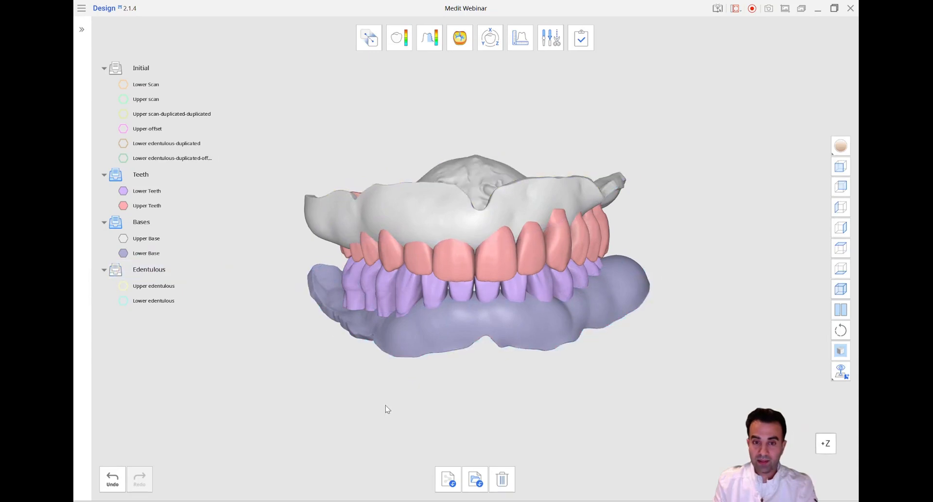
pyautogui.moveTo(385, 406); pyautogui.dragTo(384, 409, button='right')
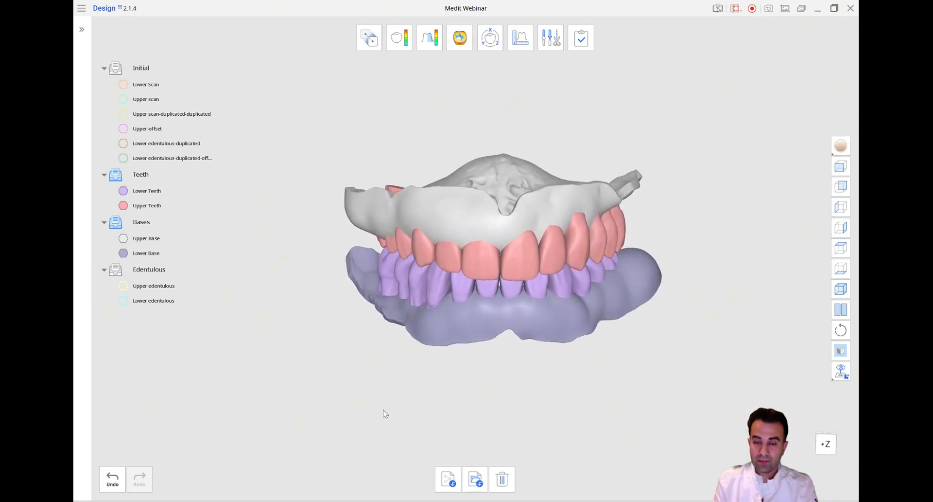
pyautogui.click(839, 168)
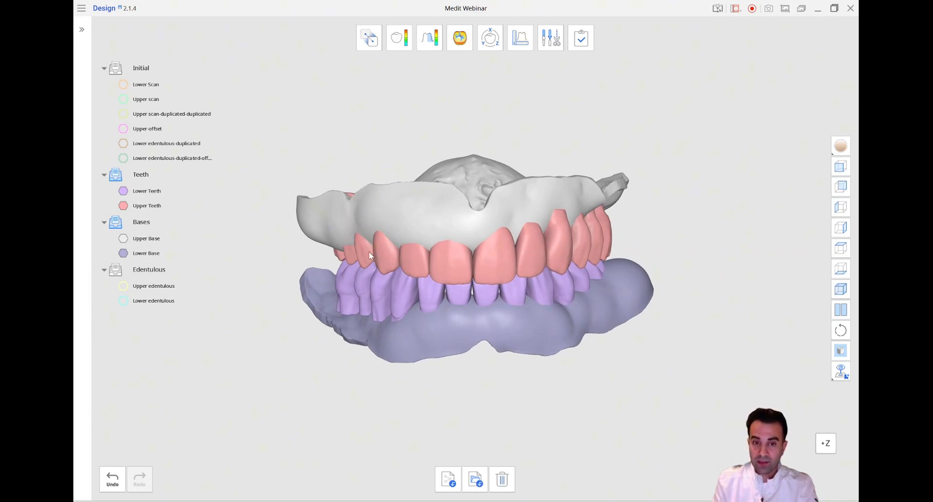
pyautogui.moveTo(398, 227); pyautogui.dragTo(354, 239, button='right')
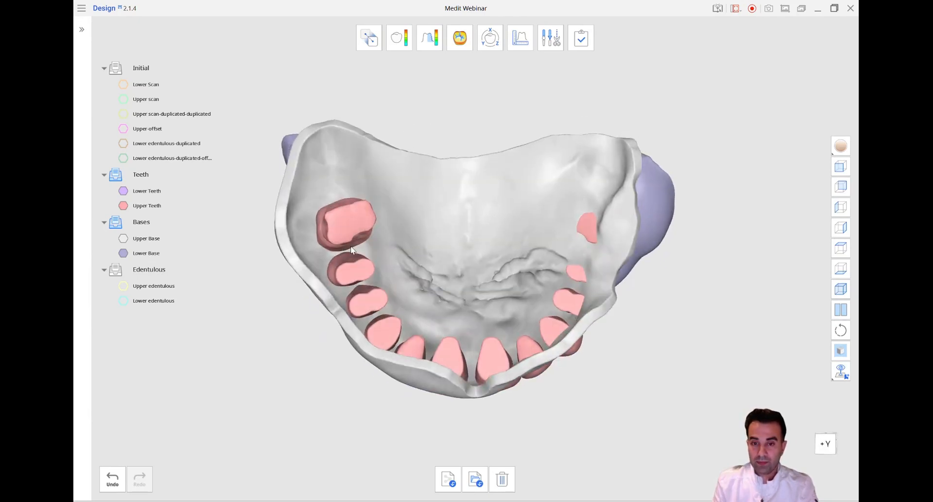
pyautogui.moveTo(417, 462); pyautogui.dragTo(468, 246, button='right')
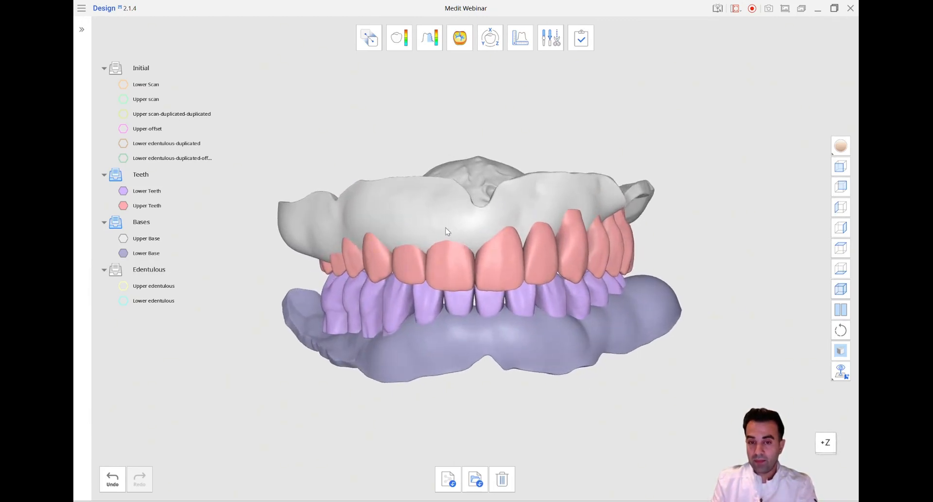
# Hide the Teeth group and examine the upper and lower bases from below and from the front
pyautogui.click(115, 174)
pyautogui.moveTo(292, 224); pyautogui.dragTo(427, 206, button='right')
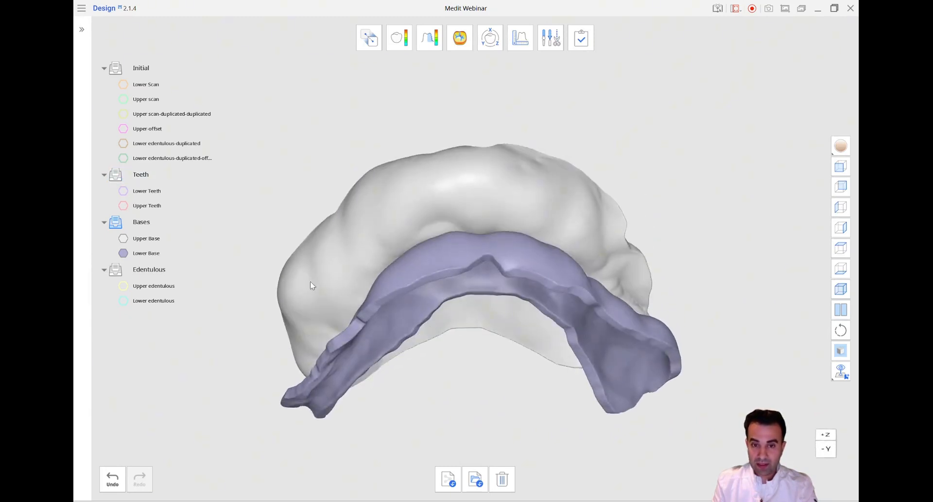
pyautogui.moveTo(639, 263); pyautogui.dragTo(636, 313, button='right')
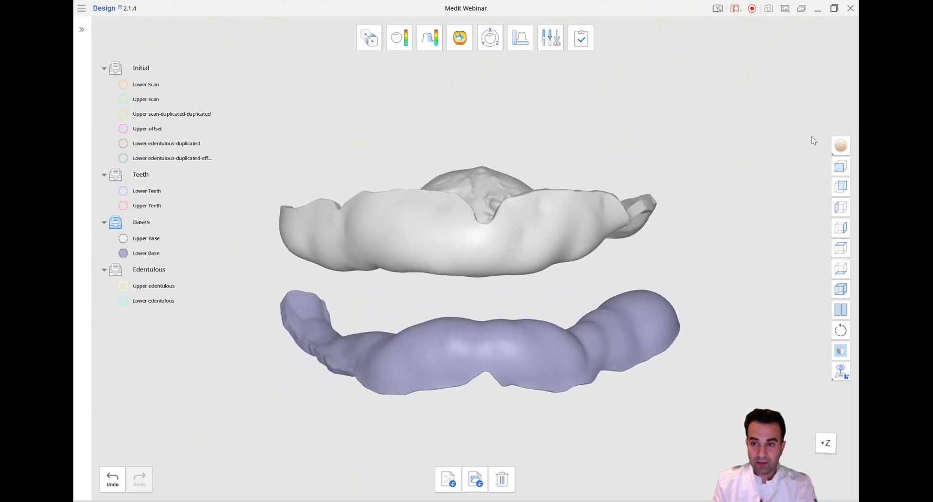
pyautogui.click(841, 167)
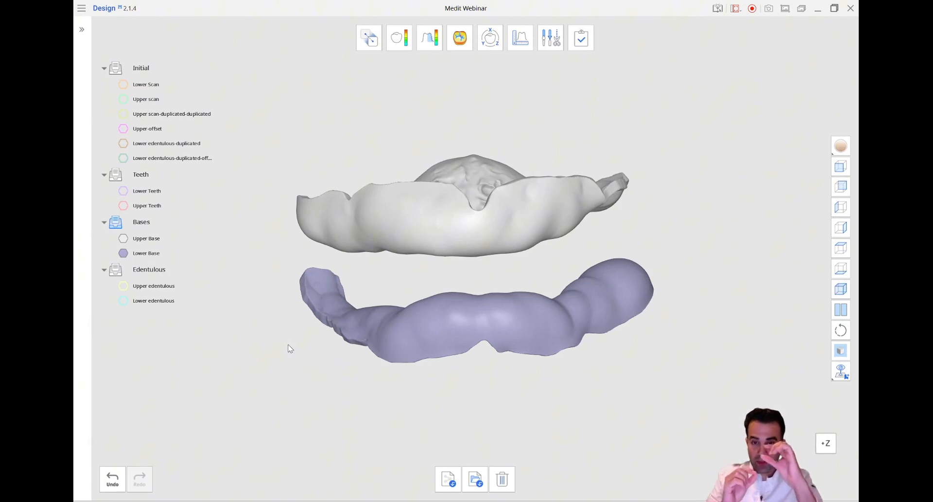
# Show the Teeth group and hide the Bases group, then hide the Lower Teeth and Upper Teeth data
pyautogui.click(120, 178)
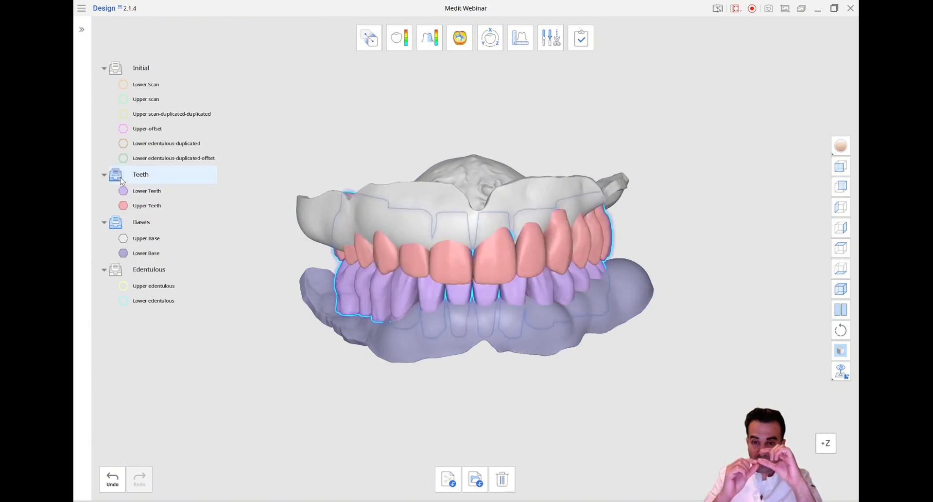
pyautogui.click(116, 222)
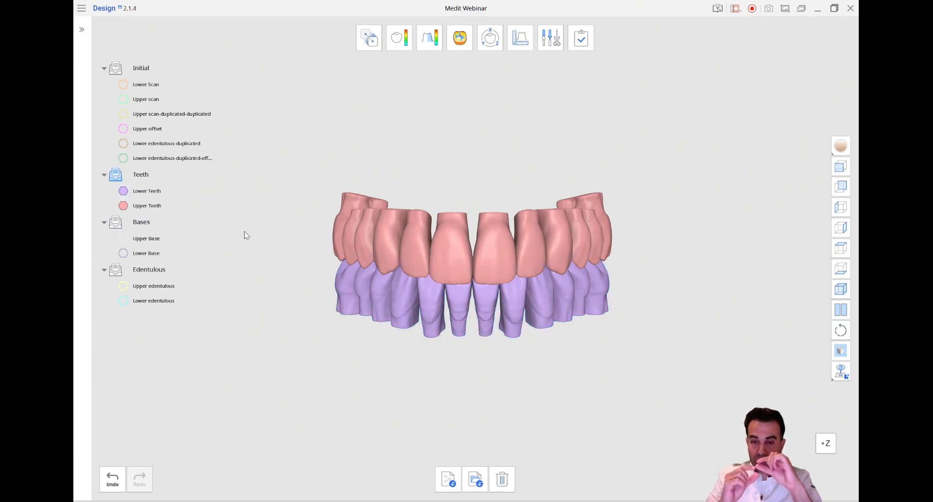
pyautogui.click(123, 191)
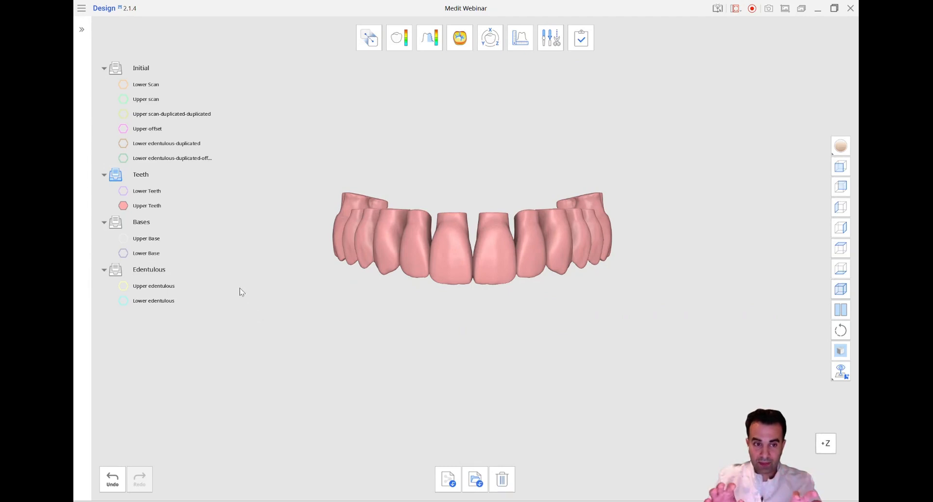
pyautogui.click(162, 204)
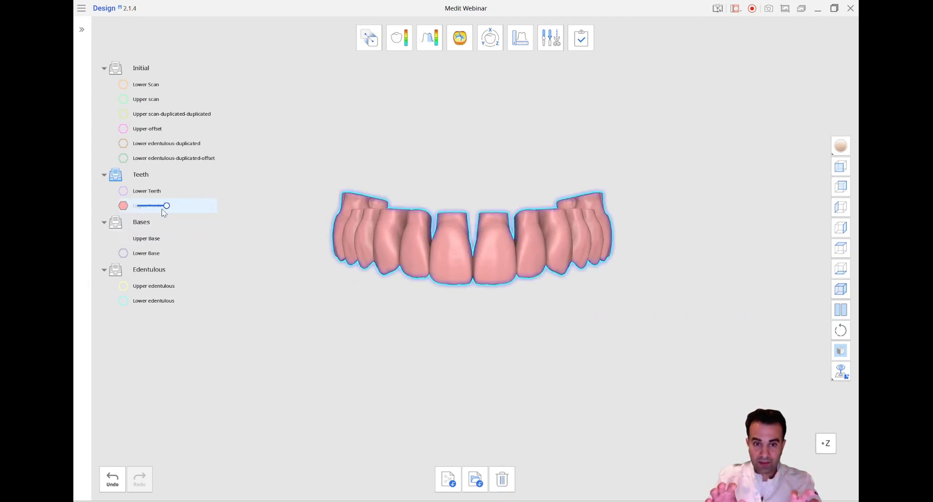
pyautogui.click(123, 206)
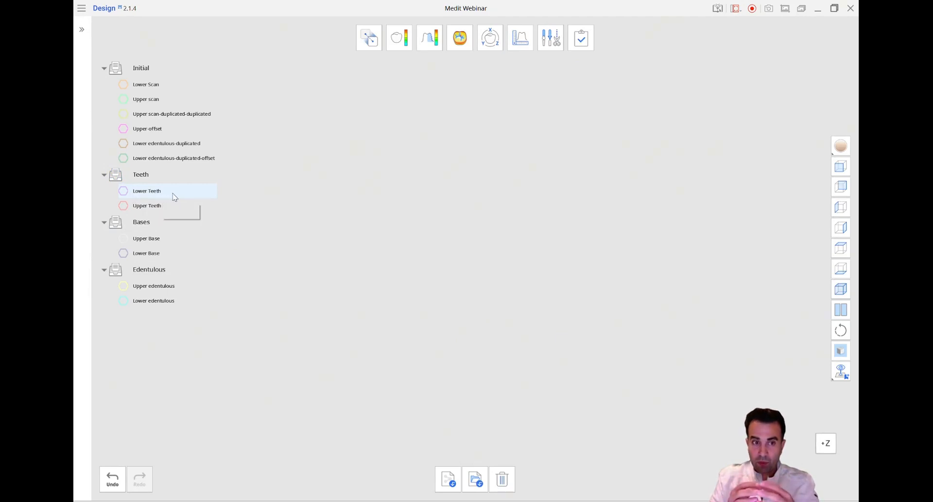
# Duplicate the Lower Teeth and Upper Teeth data together, keeping the default names
pyautogui.click(186, 208)
pyautogui.rightClick(192, 197)
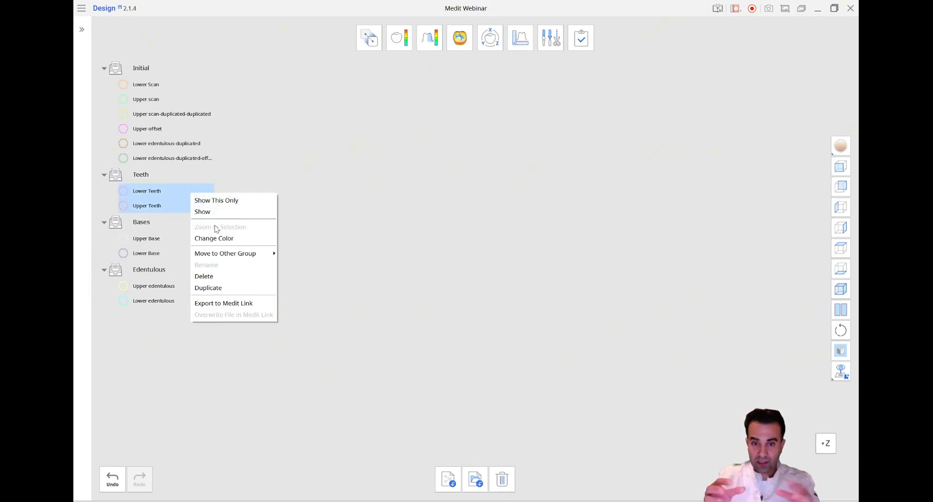
pyautogui.click(222, 289)
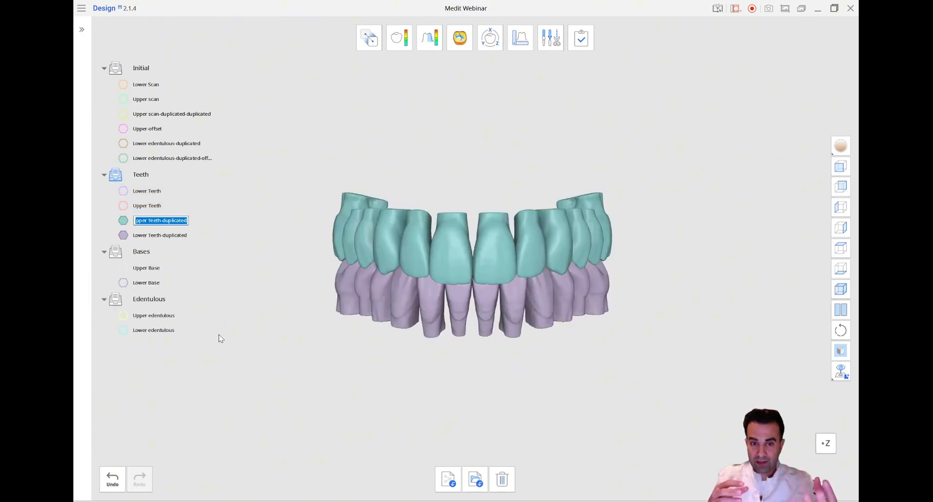
pyautogui.click(240, 268)
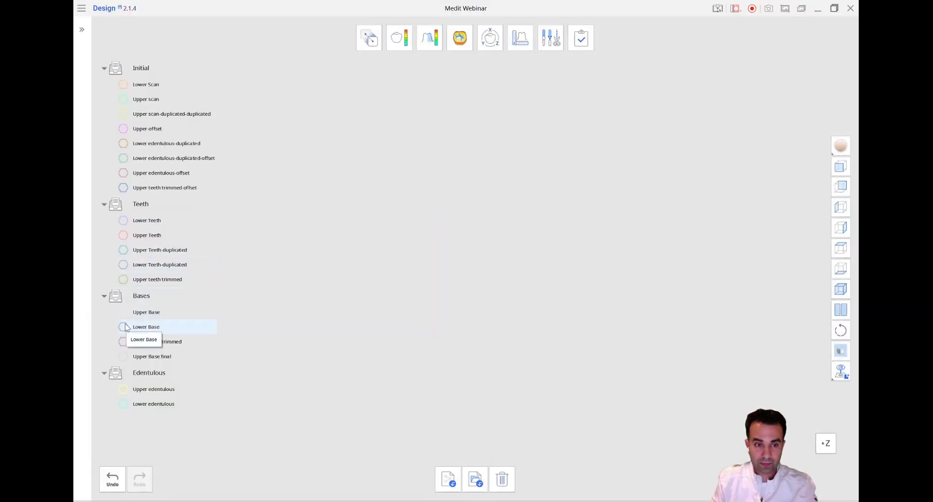
# Display the Lower Base with Lower Teeth-duplicated and examine the teeth where they pass through the base's inner surface
pyautogui.click(125, 327)
pyautogui.click(526, 305)
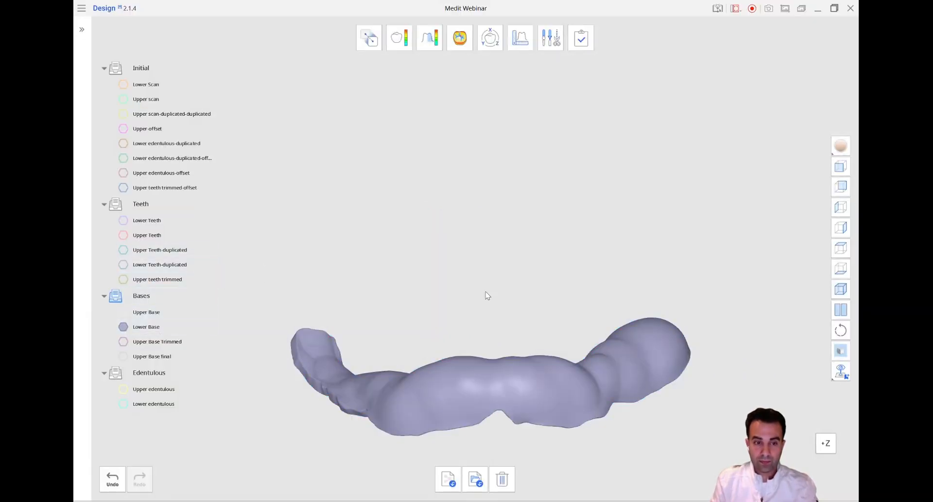
pyautogui.click(123, 266)
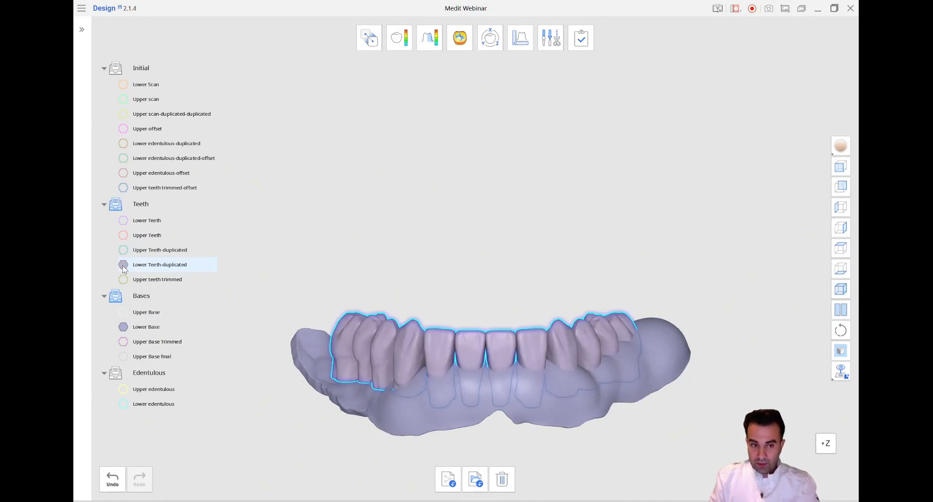
pyautogui.moveTo(147, 270)
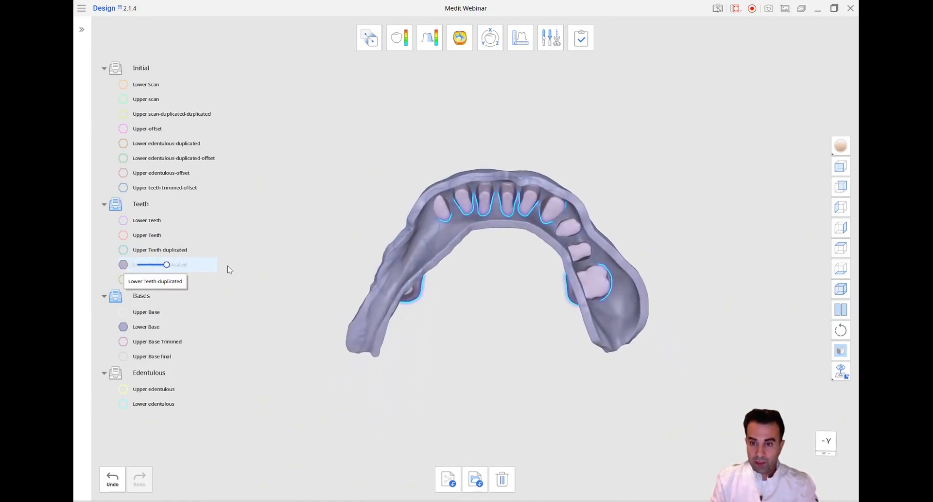
pyautogui.scroll(3, 583, 251)
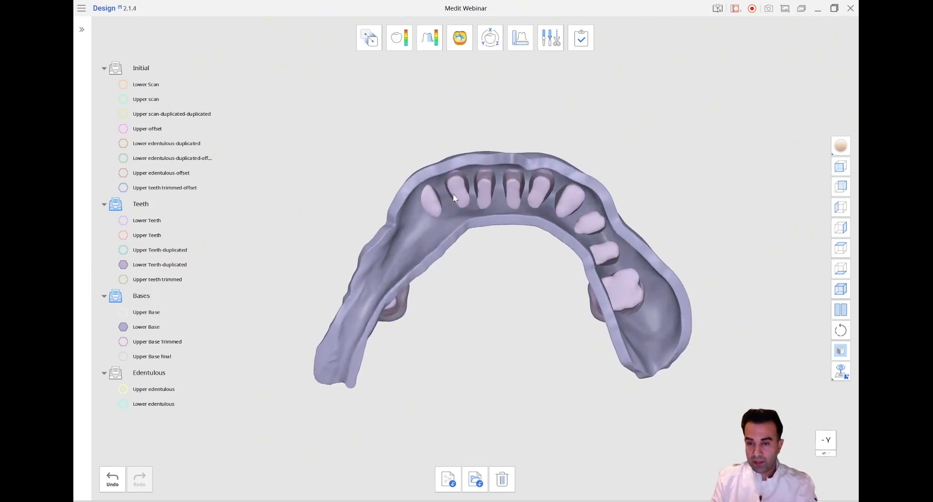
pyautogui.moveTo(425, 181); pyautogui.dragTo(516, 378, button='right')
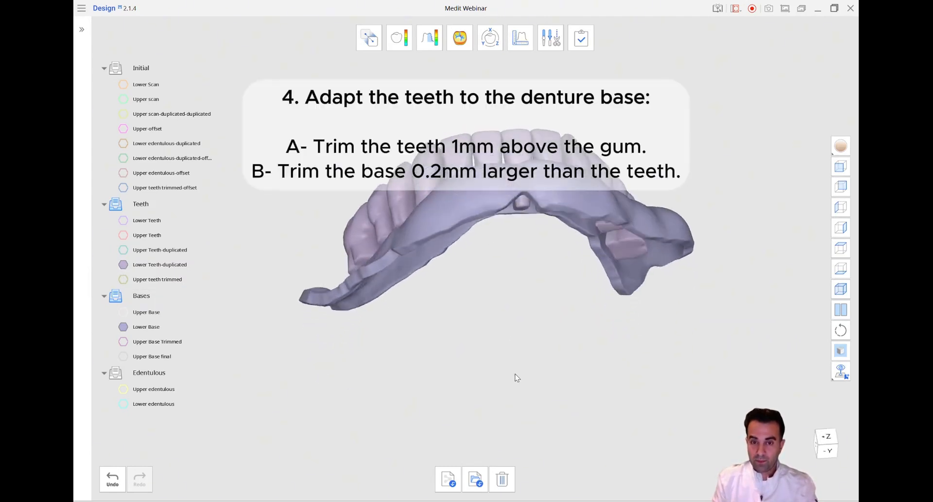
pyautogui.click(841, 166)
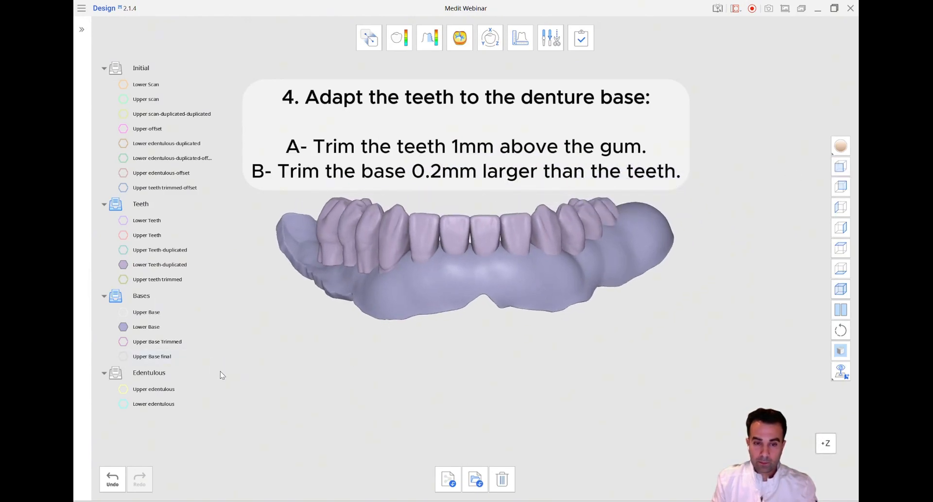
# Display the Lower edentulous data and create an offset of it at 1 mm, keeping the default name
pyautogui.click(552, 38)
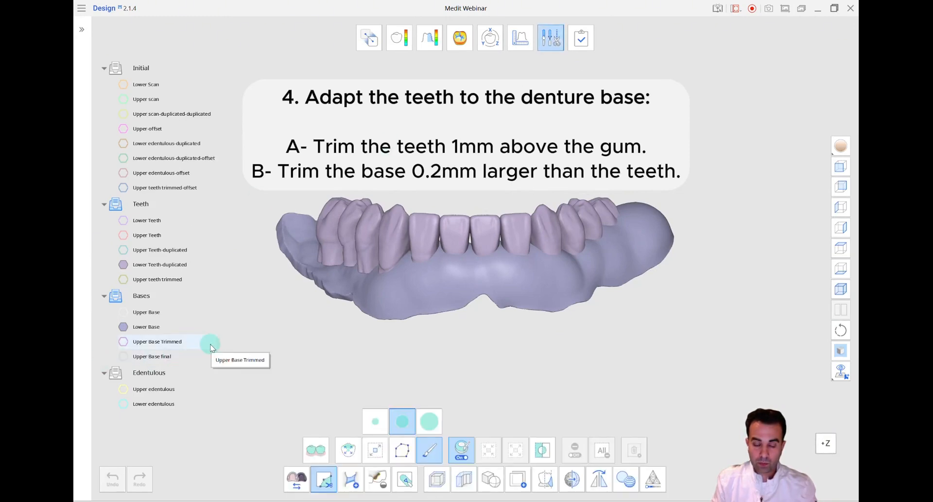
pyautogui.click(125, 405)
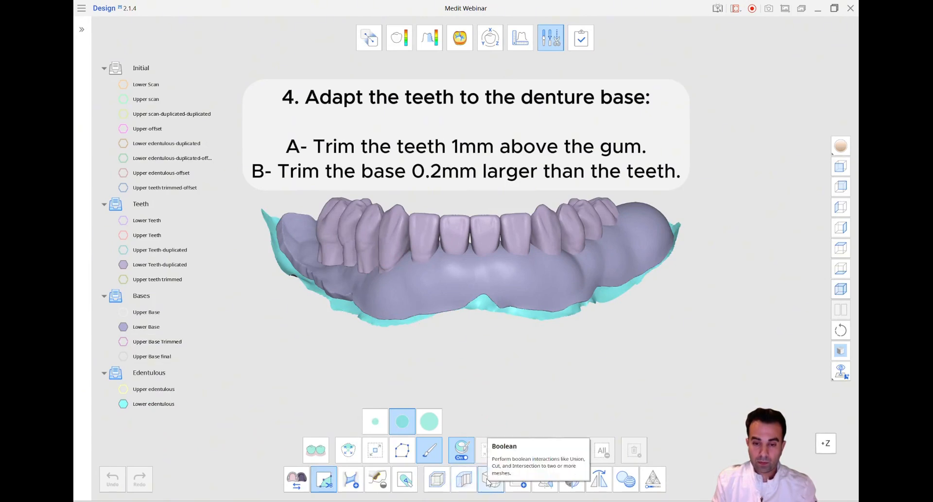
pyautogui.click(439, 478)
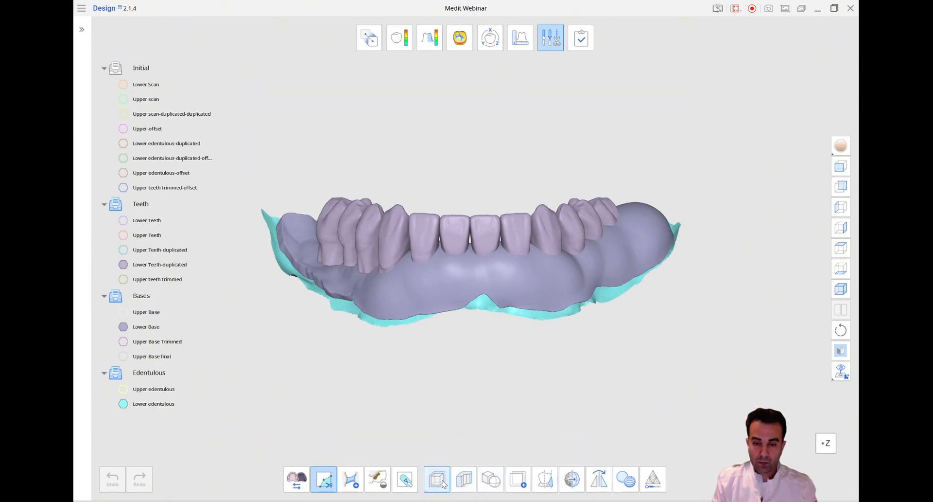
pyautogui.scroll(-1, 579, 308)
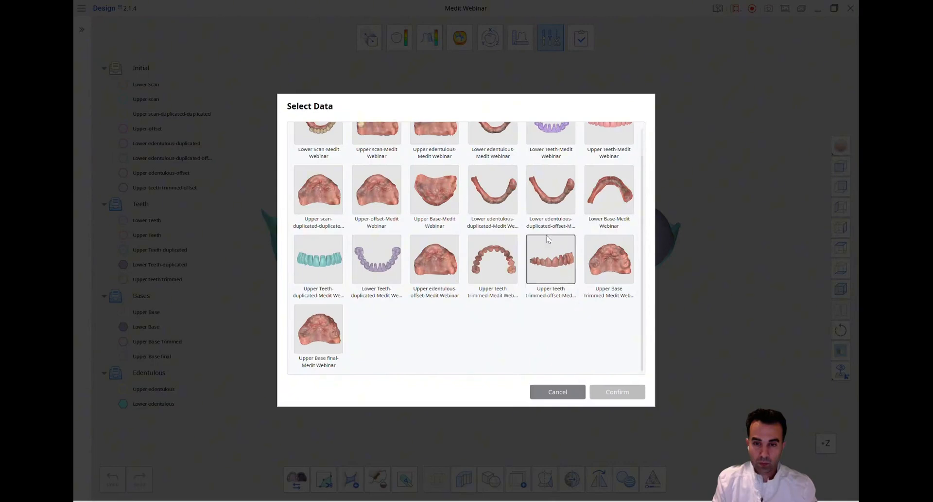
pyautogui.scroll(1, 495, 204)
pyautogui.click(493, 155)
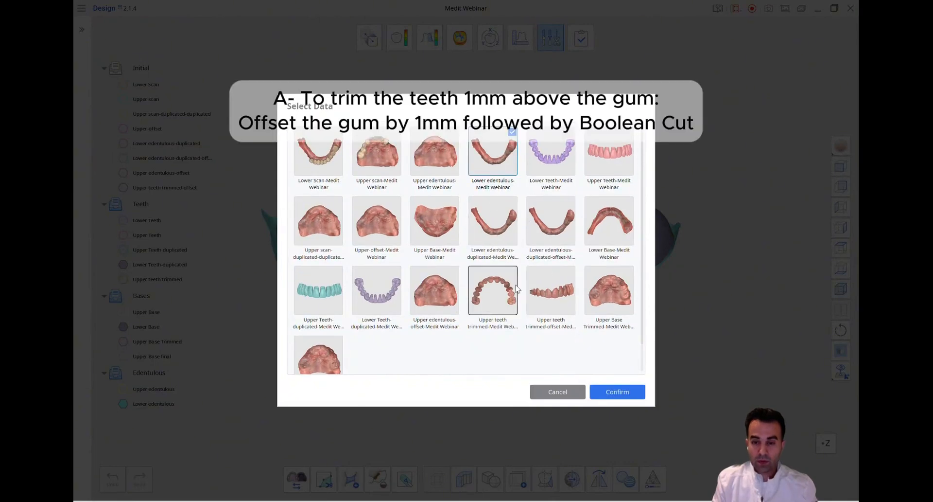
pyautogui.click(608, 392)
pyautogui.click(512, 457)
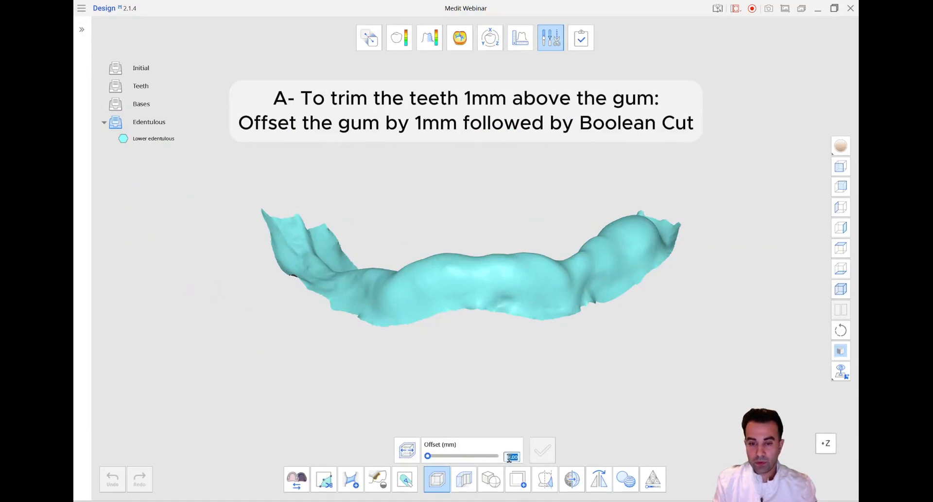
pyautogui.write('1')
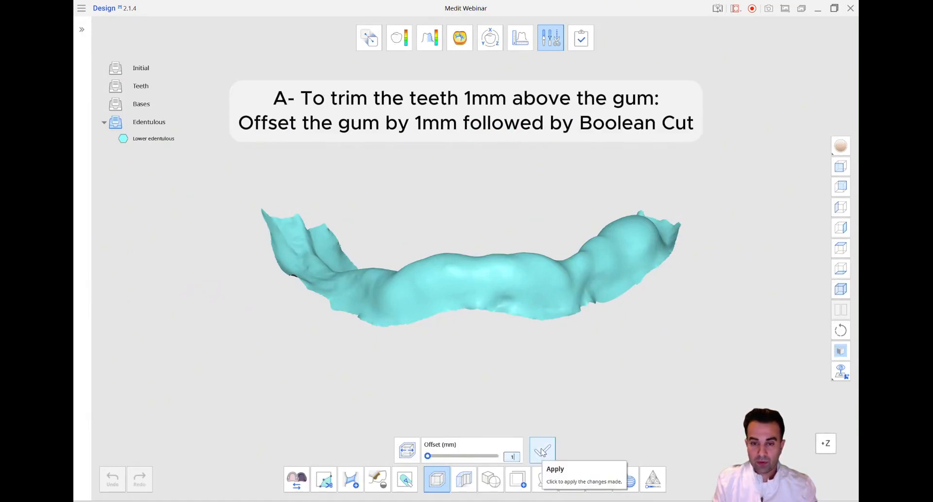
pyautogui.click(543, 451)
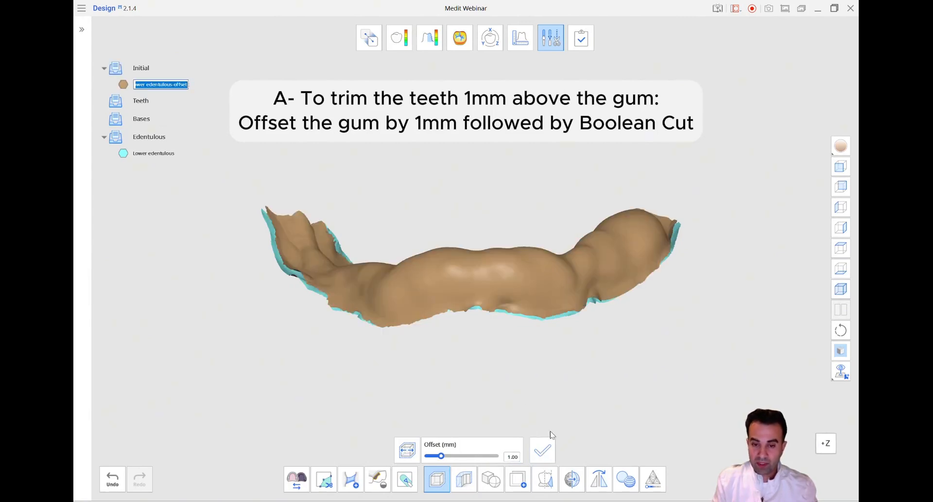
# Perform a Boolean cut with Lower Teeth-duplicated as A and Lower edentulous-offset as B
pyautogui.click(497, 481)
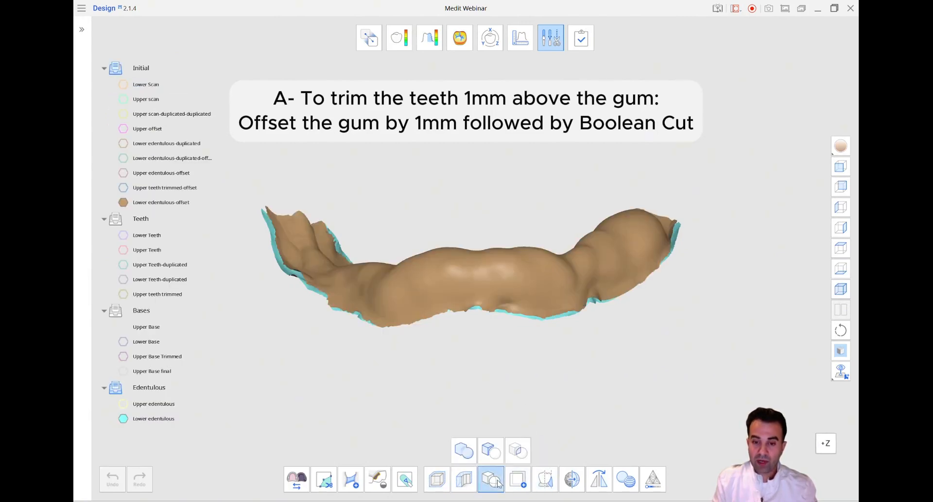
pyautogui.click(497, 452)
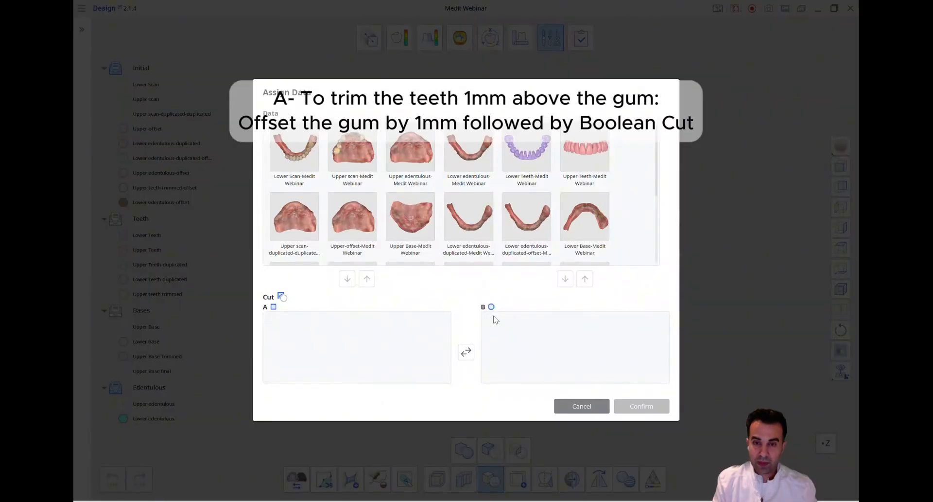
pyautogui.scroll(-3, 590, 192)
pyautogui.click(369, 229)
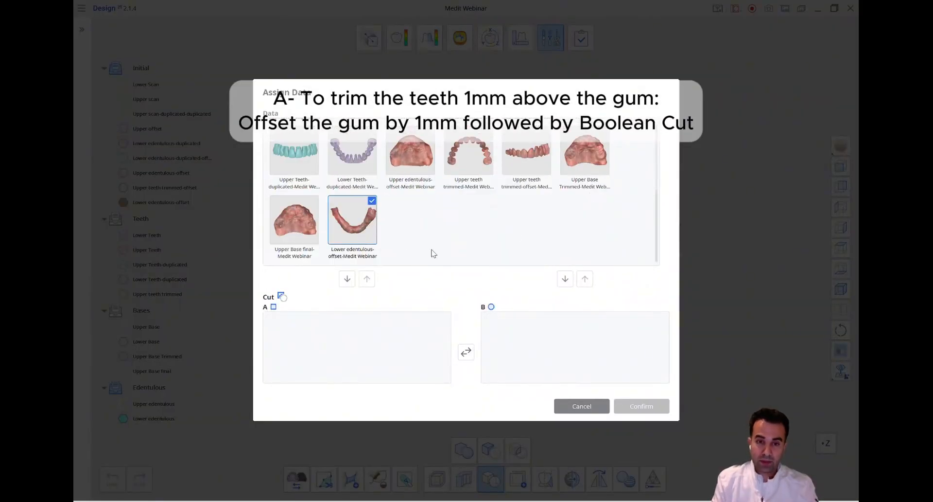
pyautogui.click(565, 278)
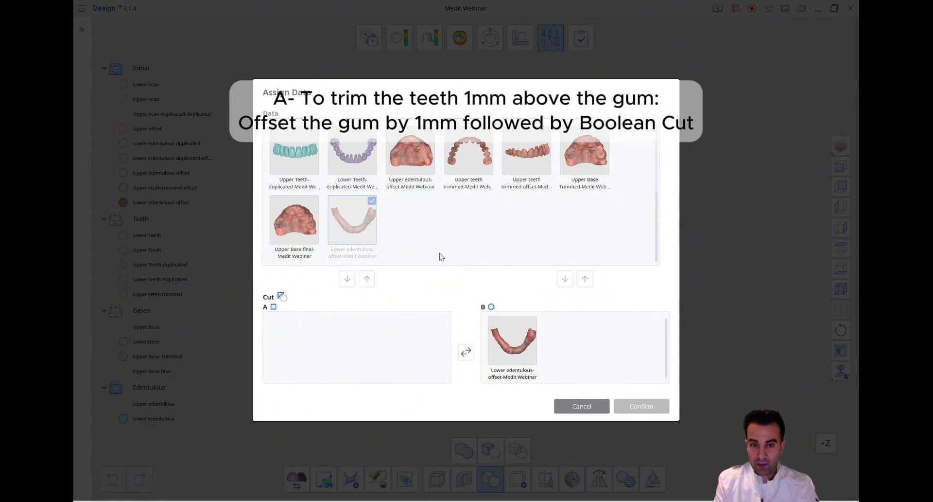
pyautogui.scroll(1, 369, 228)
pyautogui.click(360, 209)
pyautogui.click(348, 283)
pyautogui.click(657, 405)
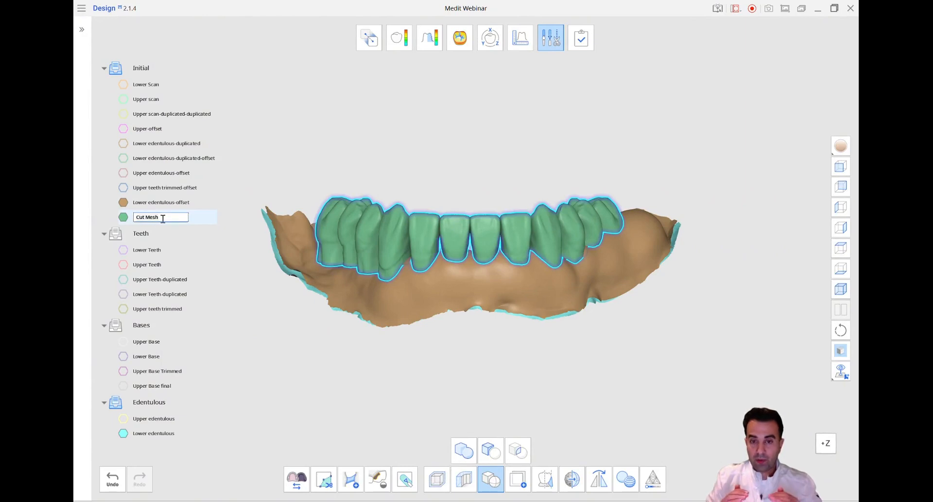
# Rename the cut mesh as "Lower Teeth trimmed" and hide the Lower edentulous-offset data
pyautogui.doubleClick(142, 219)
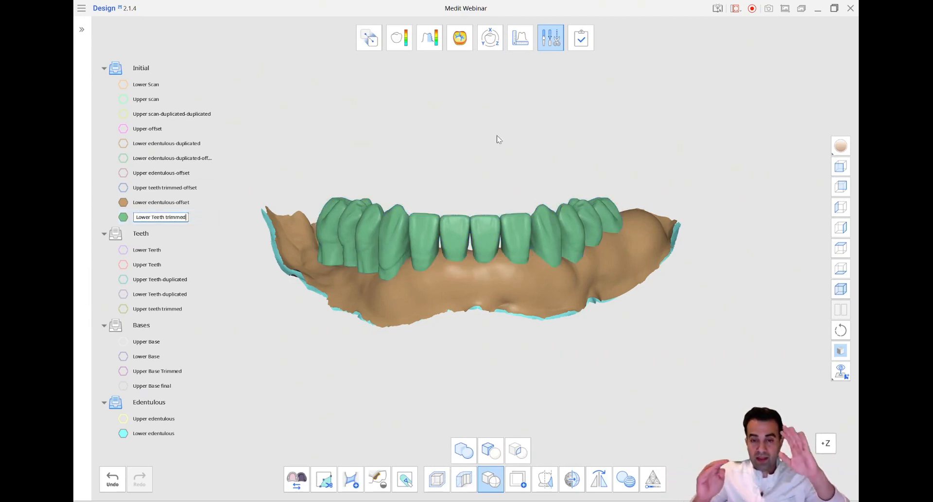
pyautogui.click(555, 41)
pyautogui.click(163, 202)
pyautogui.click(123, 203)
# Move Lower Teeth trimmed from the Initial group to the Teeth group
pyautogui.click(175, 217)
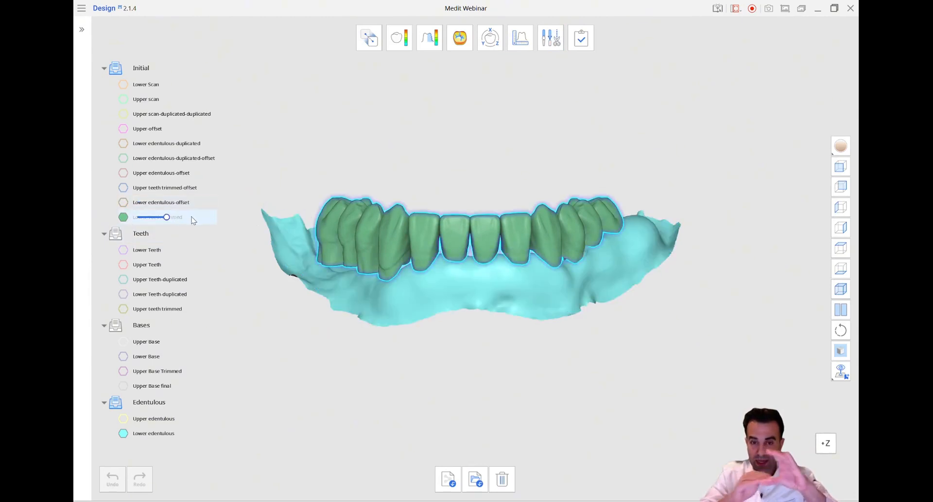
pyautogui.rightClick(192, 217)
pyautogui.moveTo(239, 278)
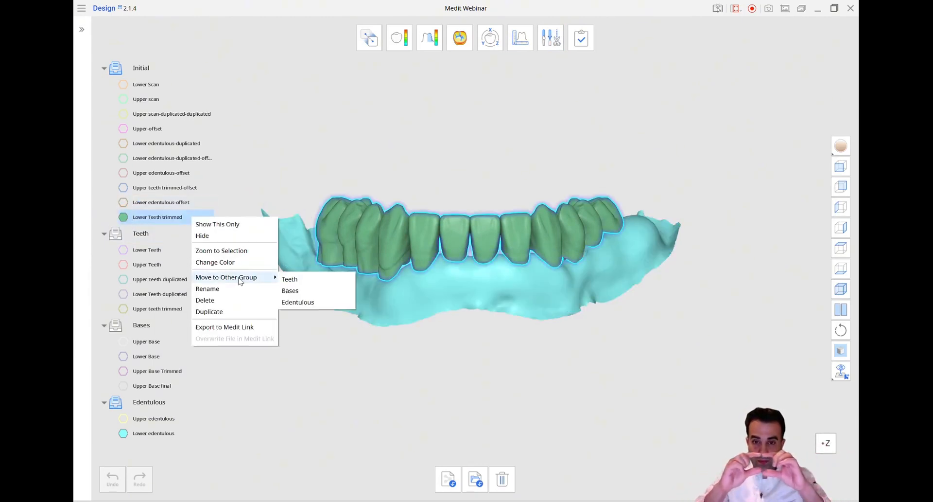
pyautogui.click(294, 278)
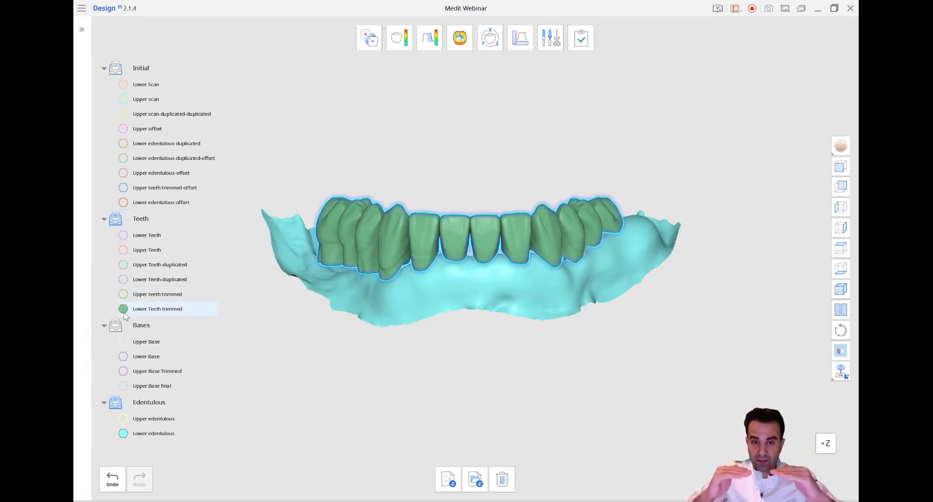
# Examine the gum's underside for protruding teeth and hide Lower edentulous to view the trimmed teeth alone
pyautogui.moveTo(291, 379); pyautogui.dragTo(285, 302, button='right')
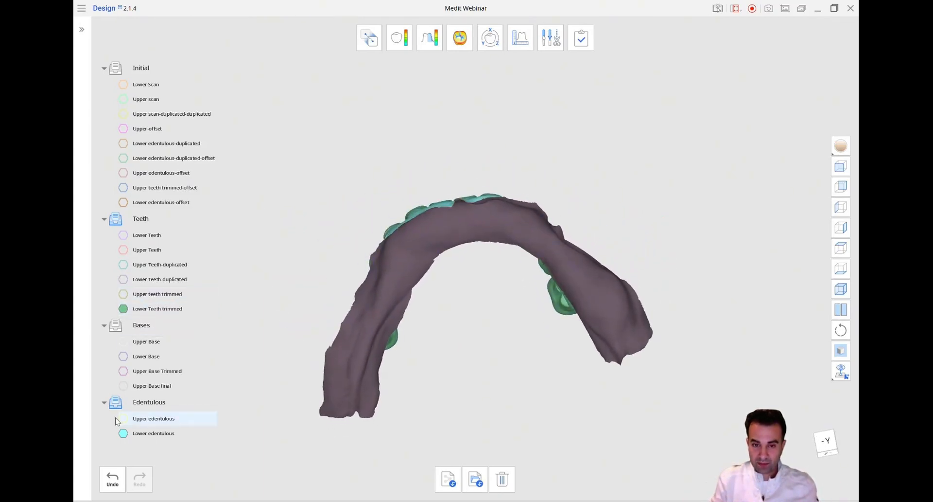
pyautogui.click(121, 433)
pyautogui.moveTo(539, 326); pyautogui.dragTo(288, 358, button='right')
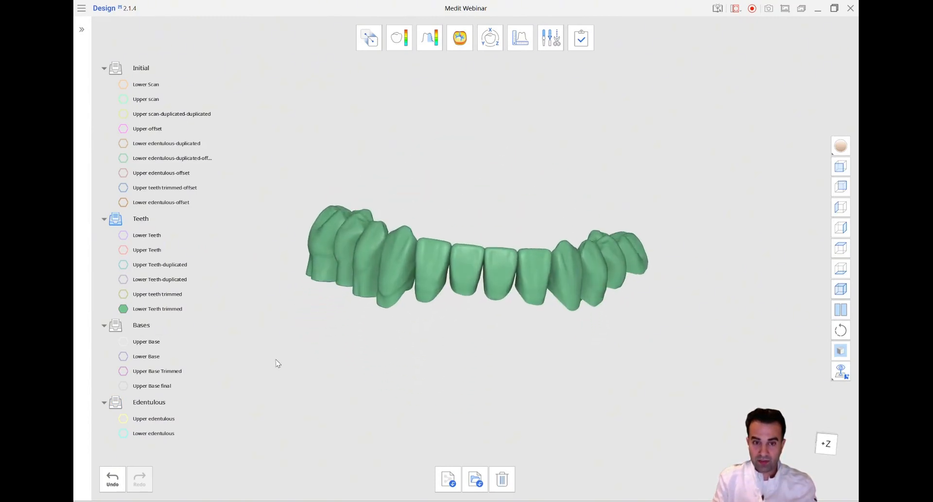
# Display the Lower Base and compare it with and without the trimmed lower teeth
pyautogui.click(123, 356)
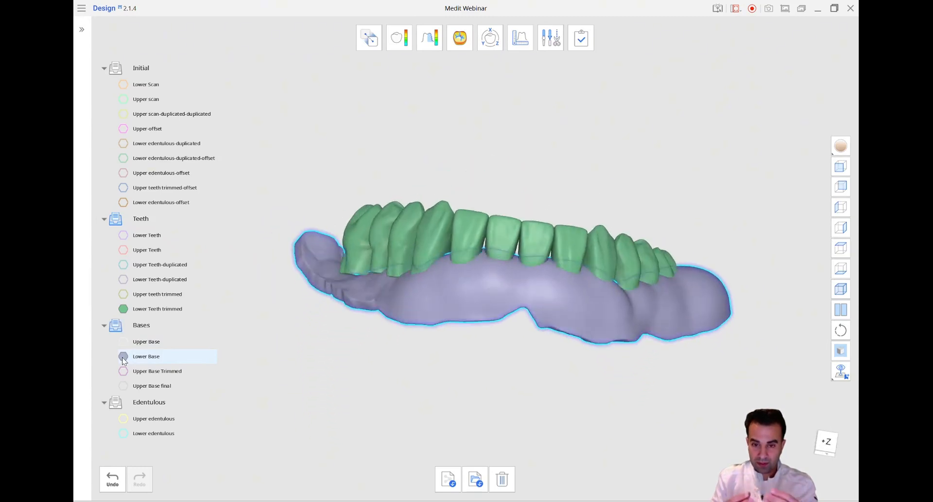
pyautogui.click(123, 309)
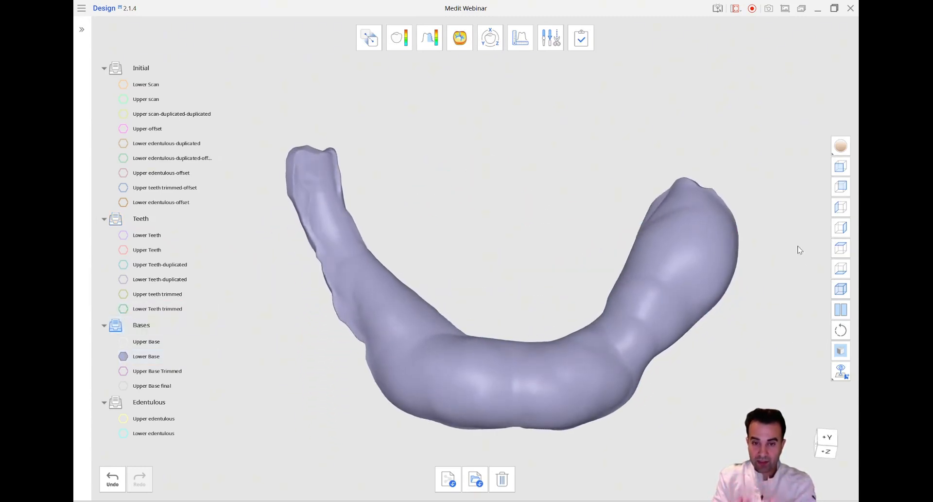
pyautogui.click(123, 308)
pyautogui.moveTo(436, 303)
pyautogui.mouseDown(button='right')
pyautogui.moveTo(457, 364)
pyautogui.moveTo(468, 292)
pyautogui.moveTo(484, 390)
pyautogui.moveTo(634, 158)
pyautogui.moveTo(692, 169)
pyautogui.moveTo(552, 238)
pyautogui.moveTo(334, 261)
pyautogui.moveTo(531, 97)
pyautogui.moveTo(542, 68)
pyautogui.mouseUp(button='right')
pyautogui.scroll(4, 457, 363)
# Activate the Sculpting tool and lock Lower Teeth trimmed to protect it from sculpting
pyautogui.click(551, 37)
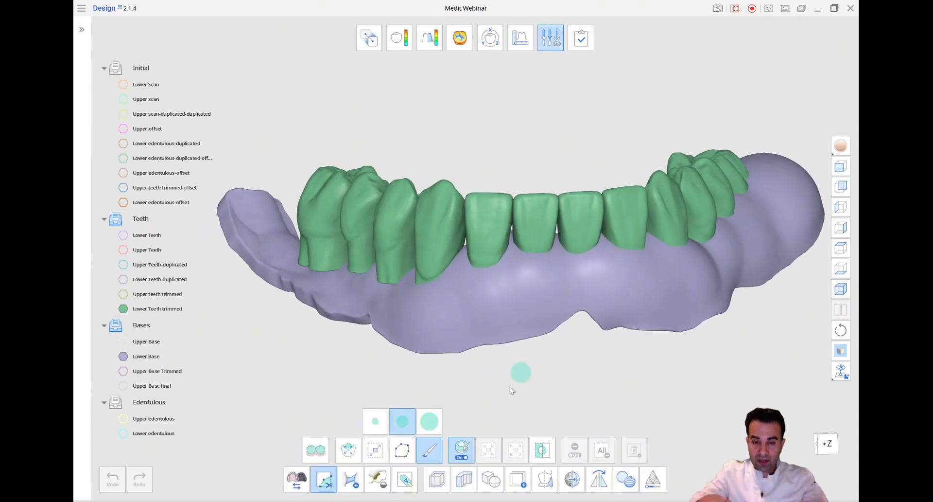
pyautogui.click(405, 479)
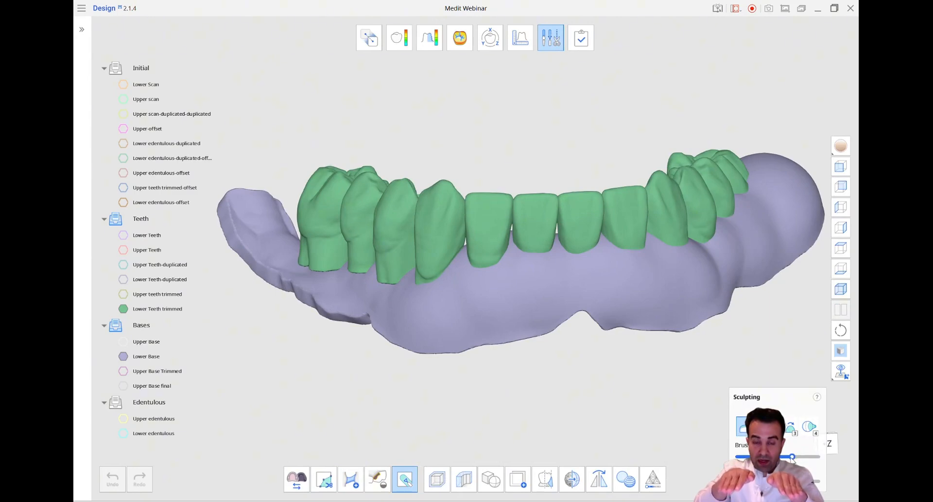
pyautogui.moveTo(615, 410); pyautogui.dragTo(248, 319, button='right')
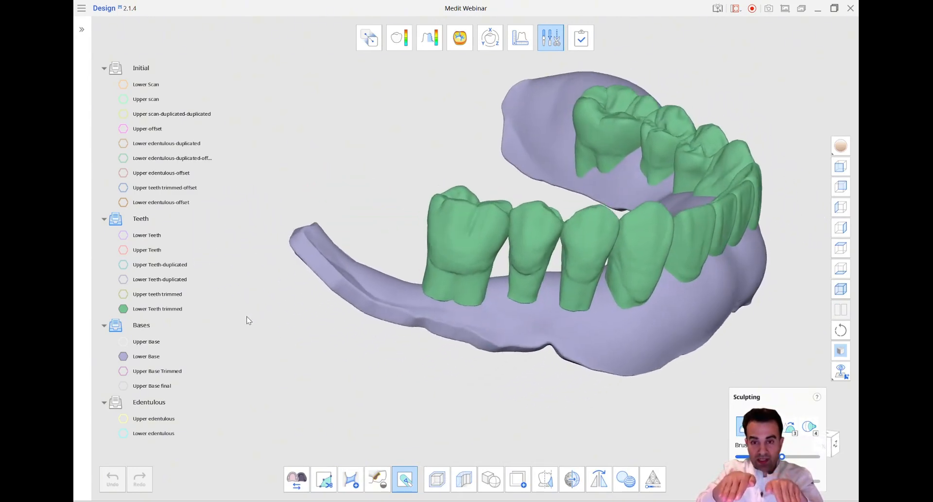
pyautogui.rightClick(180, 312)
pyautogui.click(197, 369)
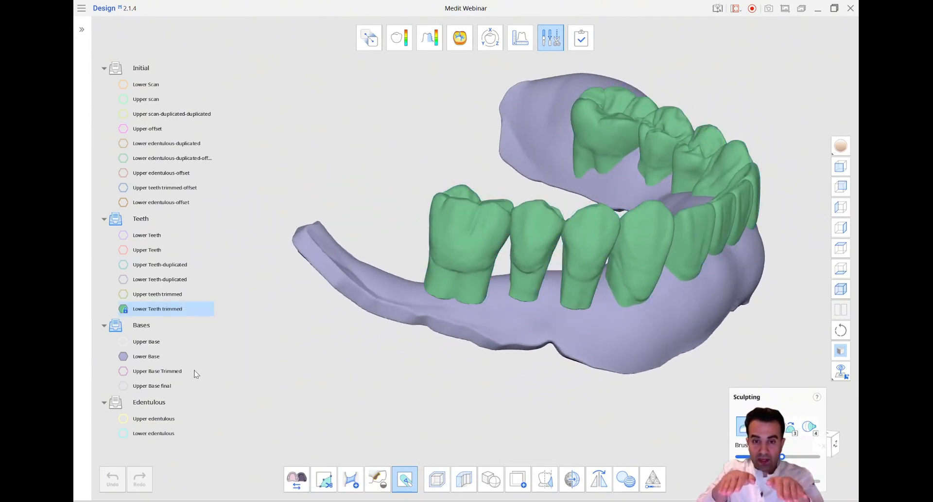
# Hide the locked lower teeth and add material along the posterior crest of the Lower Base on one side
pyautogui.moveTo(488, 287); pyautogui.dragTo(592, 206, button='right')
pyautogui.click(125, 310)
pyautogui.moveTo(316, 311)
pyautogui.mouseDown(button='right')
pyautogui.moveTo(357, 315)
pyautogui.moveTo(494, 265)
pyautogui.mouseUp(button='right')
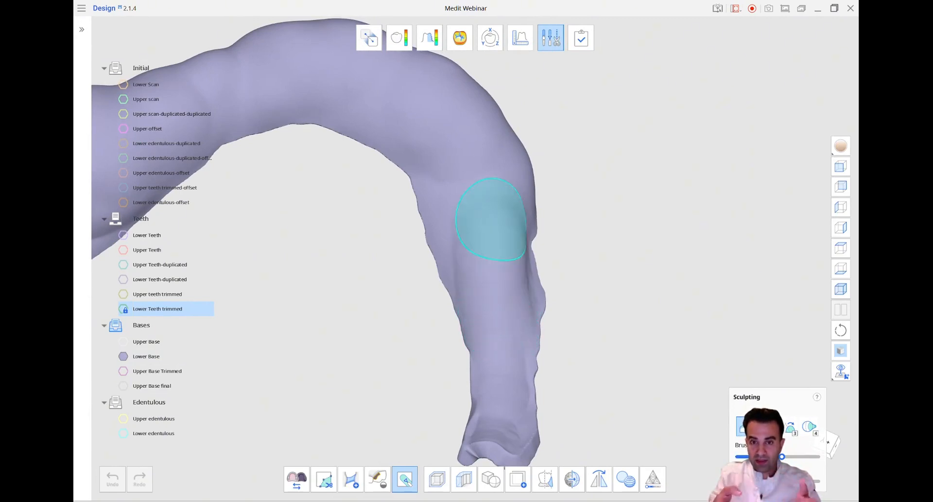
pyautogui.moveTo(495, 253)
pyautogui.mouseDown()
pyautogui.moveTo(505, 258)
pyautogui.moveTo(499, 270)
pyautogui.mouseUp()
pyautogui.scroll(-1, 500, 271)
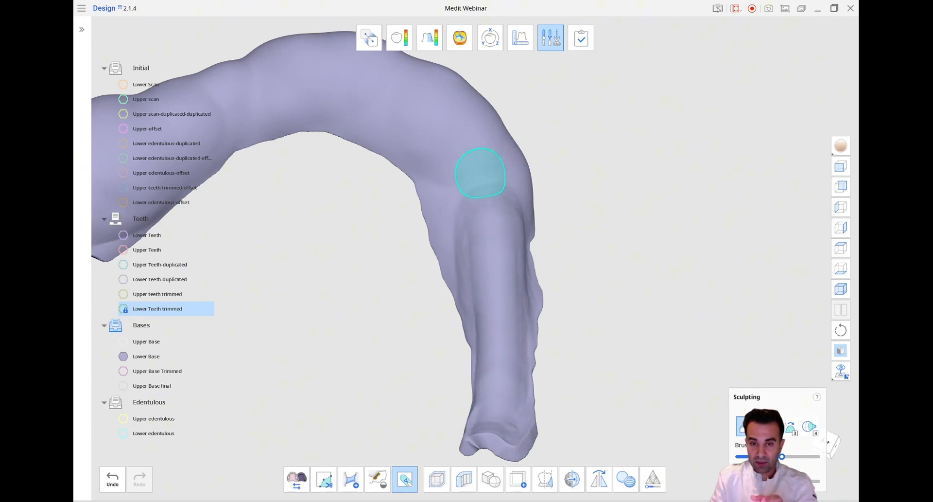
pyautogui.moveTo(481, 170); pyautogui.dragTo(488, 216)
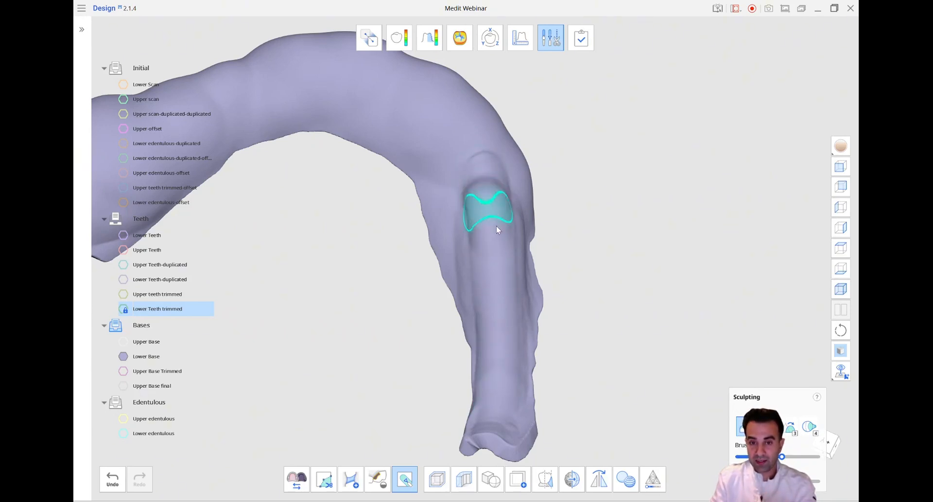
# Redisplay Lower Teeth trimmed and add material to the Lower Base around the premolar and canine necks
pyautogui.moveTo(596, 295)
pyautogui.mouseDown(button='right')
pyautogui.moveTo(538, 292)
pyautogui.moveTo(395, 343)
pyautogui.moveTo(380, 408)
pyautogui.mouseUp(button='right')
pyautogui.moveTo(409, 413)
pyautogui.mouseDown()
pyautogui.moveTo(340, 408)
pyautogui.moveTo(436, 417)
pyautogui.moveTo(278, 396)
pyautogui.moveTo(363, 415)
pyautogui.moveTo(263, 385)
pyautogui.moveTo(477, 411)
pyautogui.moveTo(336, 411)
pyautogui.moveTo(267, 393)
pyautogui.mouseUp()
pyautogui.moveTo(267, 394)
pyautogui.mouseDown(button='right')
pyautogui.moveTo(527, 401)
pyautogui.moveTo(462, 335)
pyautogui.moveTo(312, 350)
pyautogui.mouseUp(button='right')
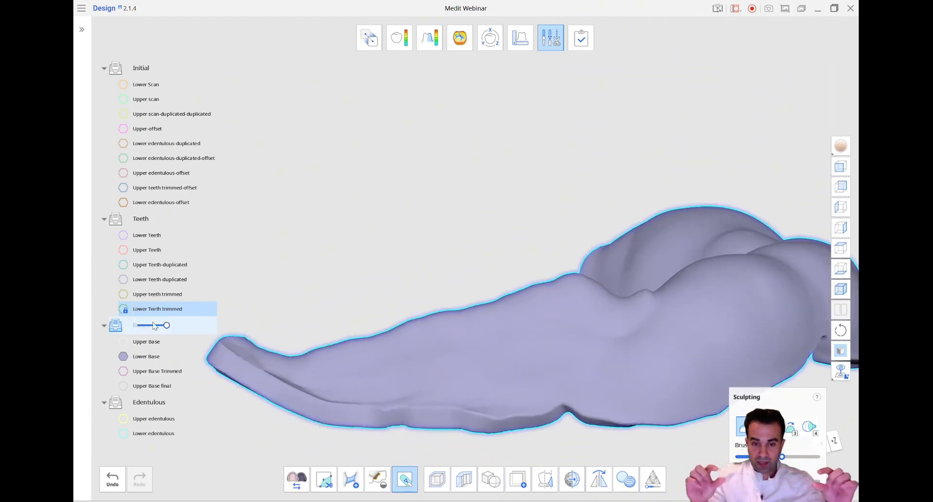
pyautogui.click(124, 309)
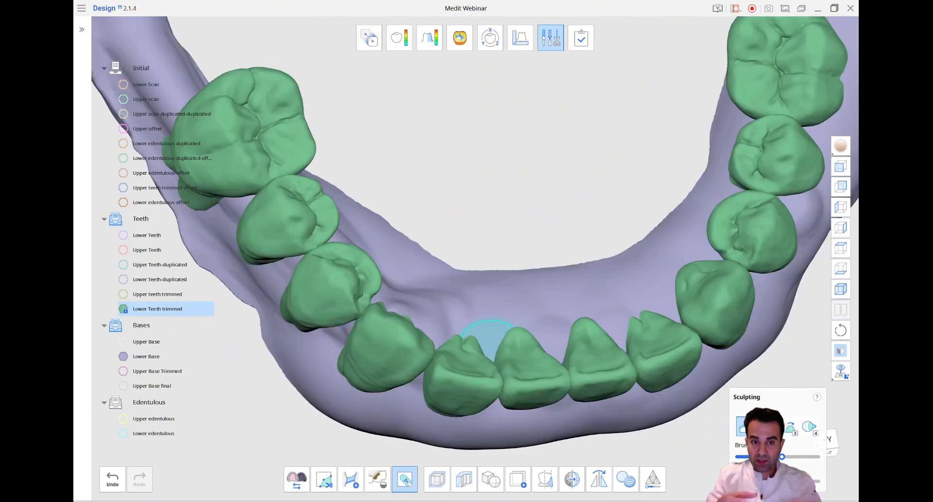
pyautogui.moveTo(490, 340)
pyautogui.mouseDown(button='right')
pyautogui.moveTo(494, 371)
pyautogui.moveTo(451, 316)
pyautogui.moveTo(446, 294)
pyautogui.mouseUp(button='right')
pyautogui.moveTo(439, 340)
pyautogui.mouseDown()
pyautogui.moveTo(354, 318)
pyautogui.moveTo(439, 333)
pyautogui.moveTo(439, 320)
pyautogui.mouseUp()
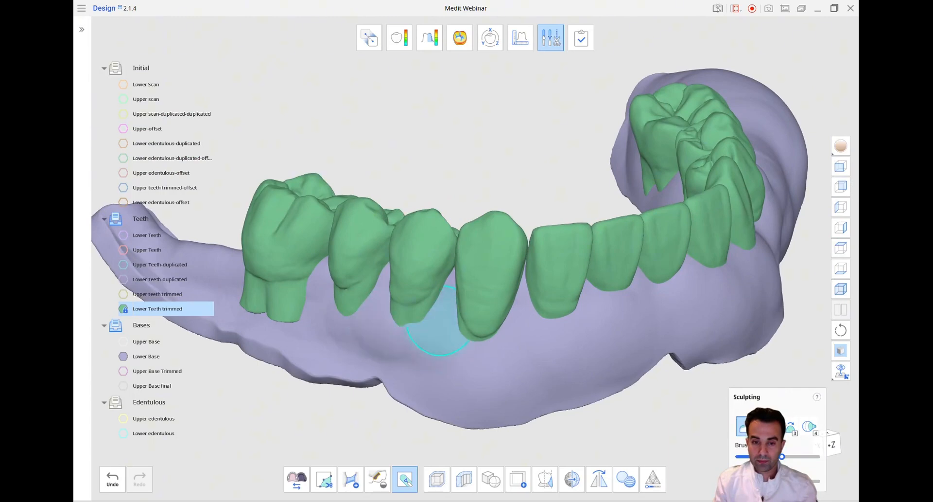
pyautogui.moveTo(432, 341)
pyautogui.mouseDown(button='right')
pyautogui.moveTo(424, 346)
pyautogui.moveTo(442, 342)
pyautogui.mouseUp(button='right')
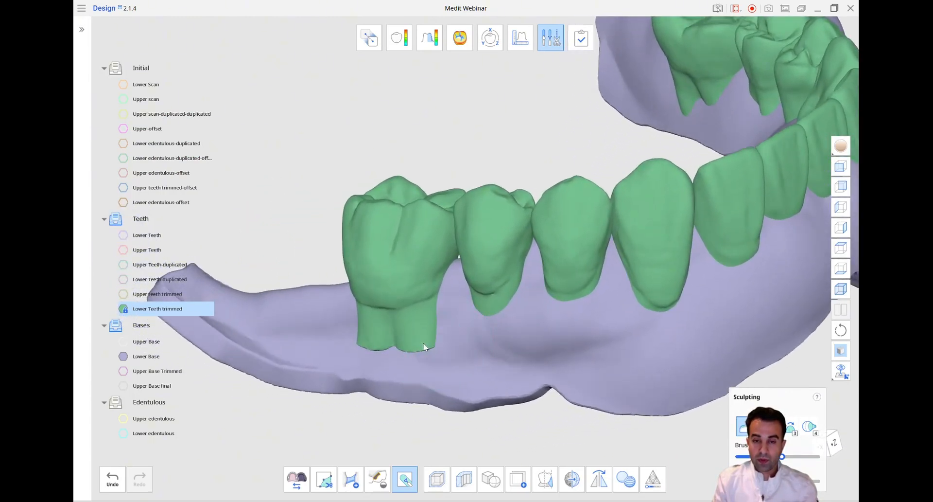
# With the teeth hidden, build up the Lower Base ridge under the molar and premolars, and redisplay the teeth to check their coverage
pyautogui.click(123, 309)
pyautogui.moveTo(367, 320)
pyautogui.mouseDown()
pyautogui.moveTo(355, 322)
pyautogui.moveTo(625, 308)
pyautogui.moveTo(427, 329)
pyautogui.moveTo(462, 333)
pyautogui.moveTo(370, 323)
pyautogui.moveTo(695, 285)
pyautogui.moveTo(381, 323)
pyautogui.moveTo(671, 296)
pyautogui.mouseUp()
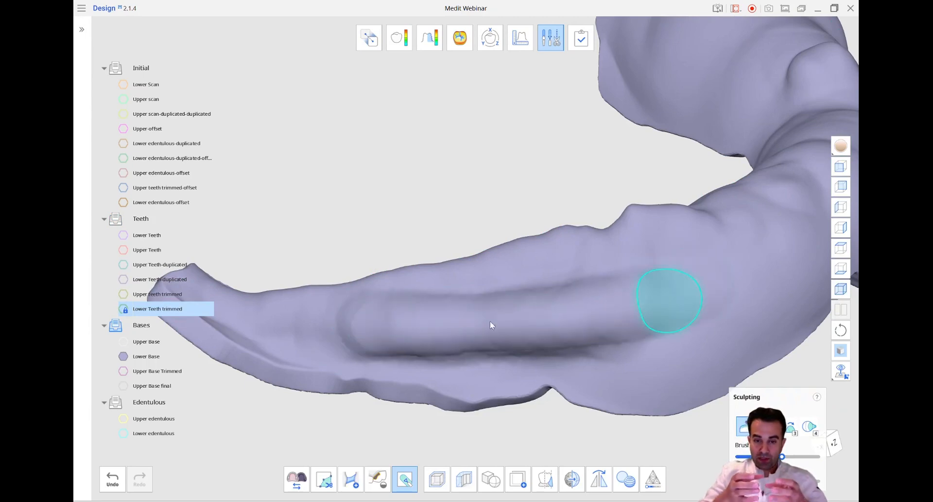
pyautogui.click(122, 311)
pyautogui.moveTo(576, 336); pyautogui.dragTo(598, 324, button='right')
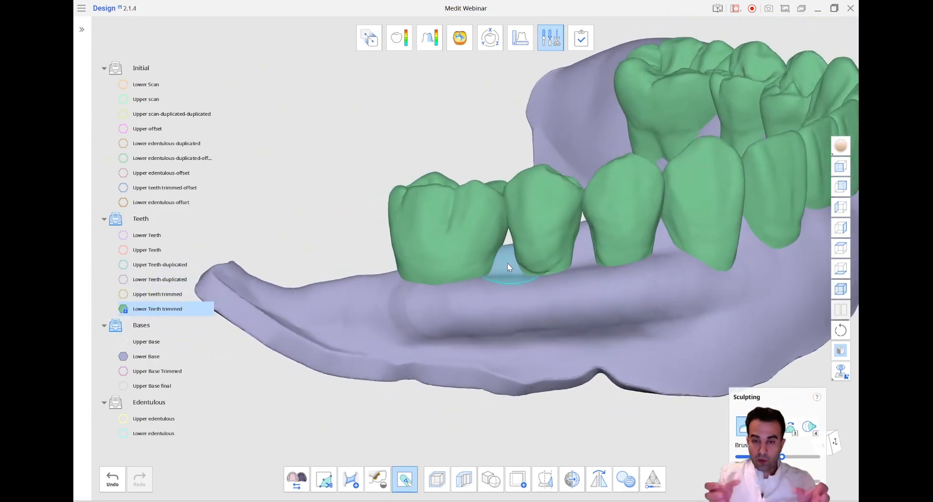
pyautogui.moveTo(504, 267); pyautogui.dragTo(518, 300, button='right')
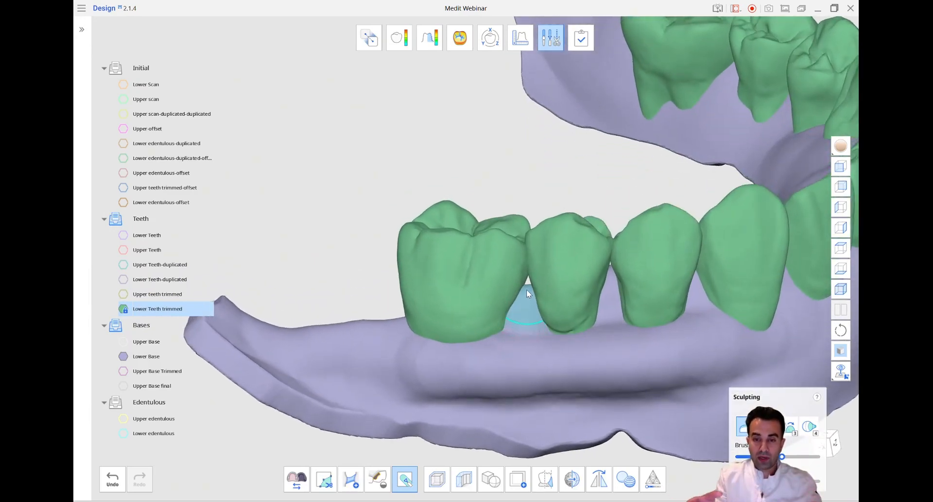
# Add material to the Lower Base between the molar and premolars, and smooth the base surface below the teeth round to the front
pyautogui.moveTo(528, 290); pyautogui.dragTo(530, 283)
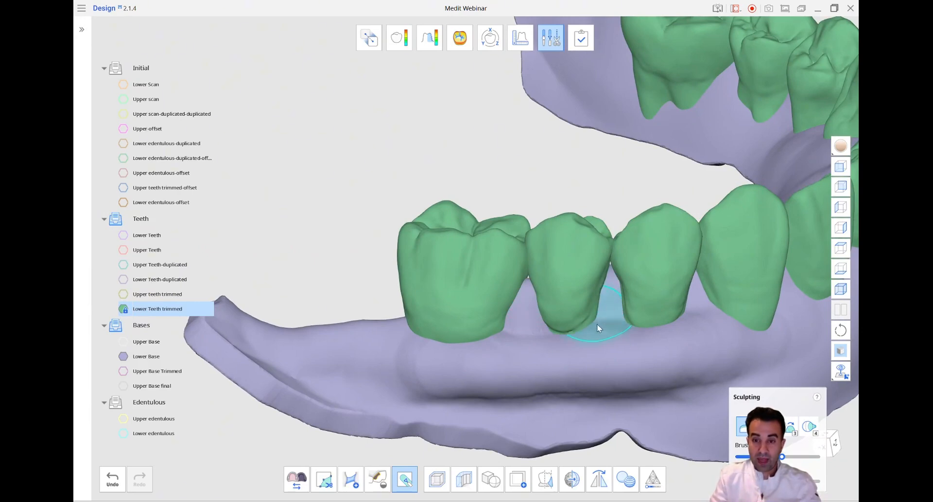
pyautogui.moveTo(676, 334)
pyautogui.mouseDown(button='right')
pyautogui.moveTo(637, 348)
pyautogui.moveTo(801, 403)
pyautogui.mouseUp(button='right')
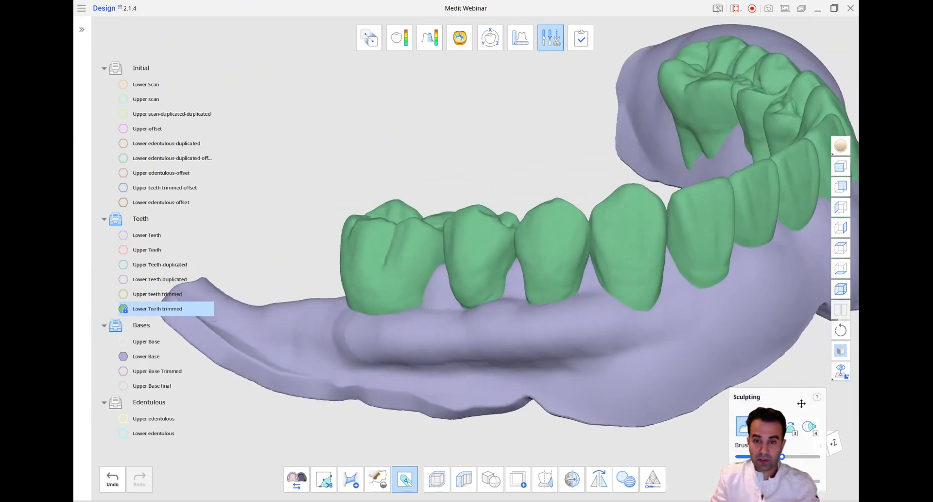
pyautogui.click(790, 429)
pyautogui.moveTo(601, 361); pyautogui.dragTo(621, 362, button='right')
pyautogui.scroll(1, 625, 329)
pyautogui.keyDown('shift'); pyautogui.scroll(5, 624, 329); pyautogui.keyUp('shift')
pyautogui.moveTo(643, 322); pyautogui.dragTo(400, 323)
pyautogui.moveTo(638, 340); pyautogui.dragTo(601, 335, button='right')
pyautogui.click(836, 443)
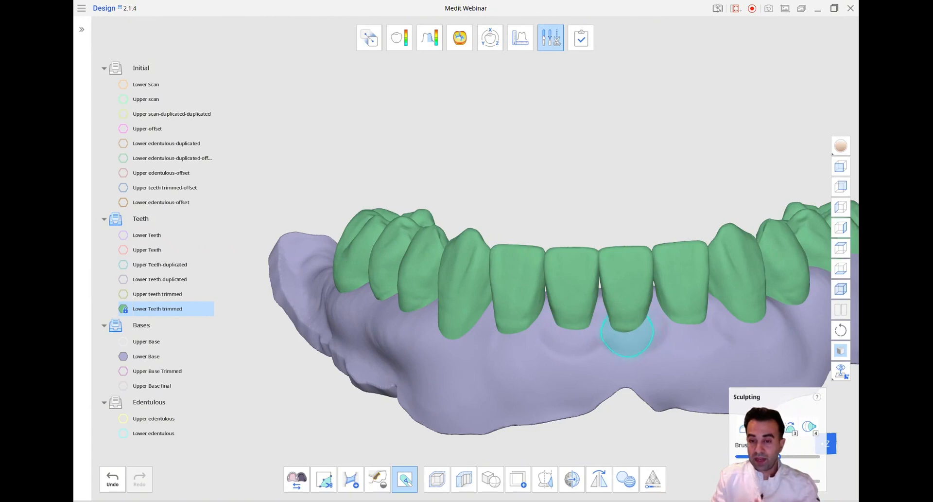
# Hide Lower Teeth trimmed and smooth the Lower Base ridge from the anterior region to both posterior sides with a large brush
pyautogui.scroll(-4, 644, 337)
pyautogui.moveTo(592, 410)
pyautogui.mouseDown(button='right')
pyautogui.moveTo(556, 431)
pyautogui.moveTo(558, 448)
pyautogui.mouseUp(button='right')
pyautogui.click(124, 309)
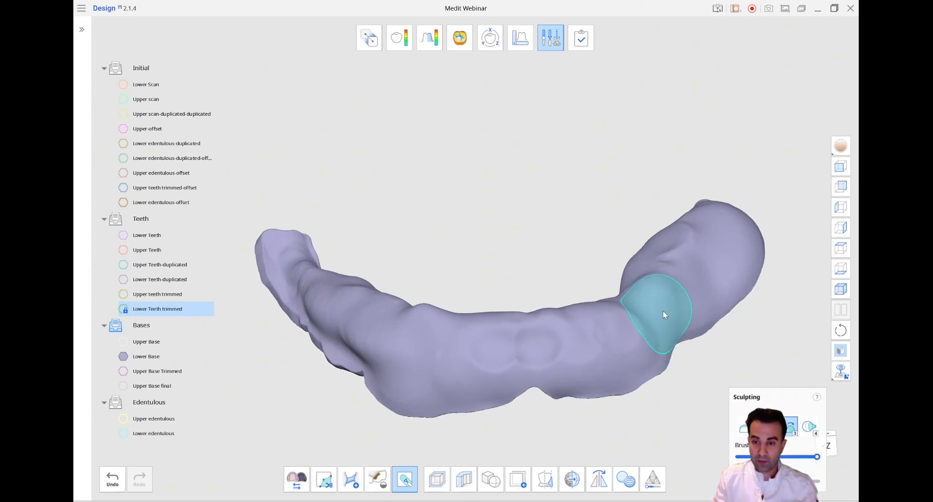
pyautogui.moveTo(663, 310); pyautogui.dragTo(666, 282, button='right')
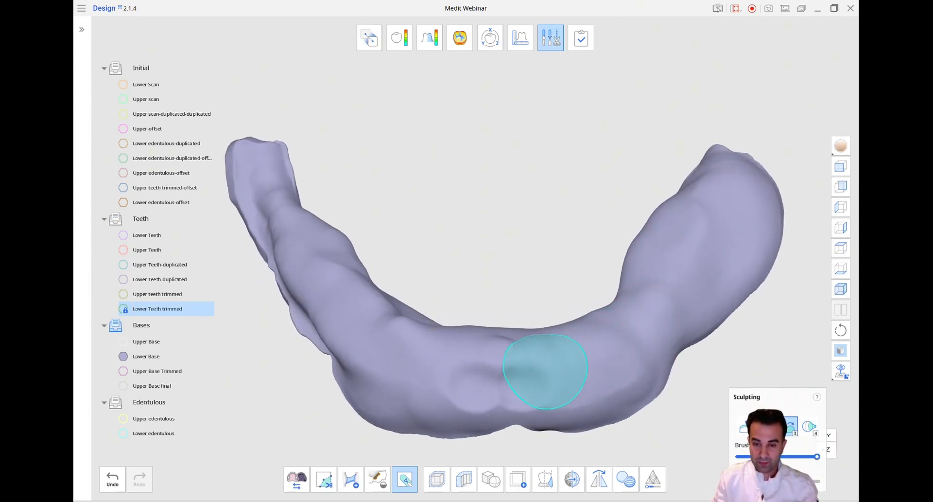
pyautogui.moveTo(444, 358)
pyautogui.mouseDown(button='right')
pyautogui.moveTo(421, 387)
pyautogui.moveTo(416, 372)
pyautogui.moveTo(432, 390)
pyautogui.moveTo(354, 423)
pyautogui.mouseUp(button='right')
pyautogui.moveTo(389, 355)
pyautogui.mouseDown(button='right')
pyautogui.moveTo(377, 416)
pyautogui.moveTo(394, 430)
pyautogui.moveTo(502, 431)
pyautogui.moveTo(704, 309)
pyautogui.moveTo(754, 257)
pyautogui.mouseUp(button='right')
pyautogui.click(840, 168)
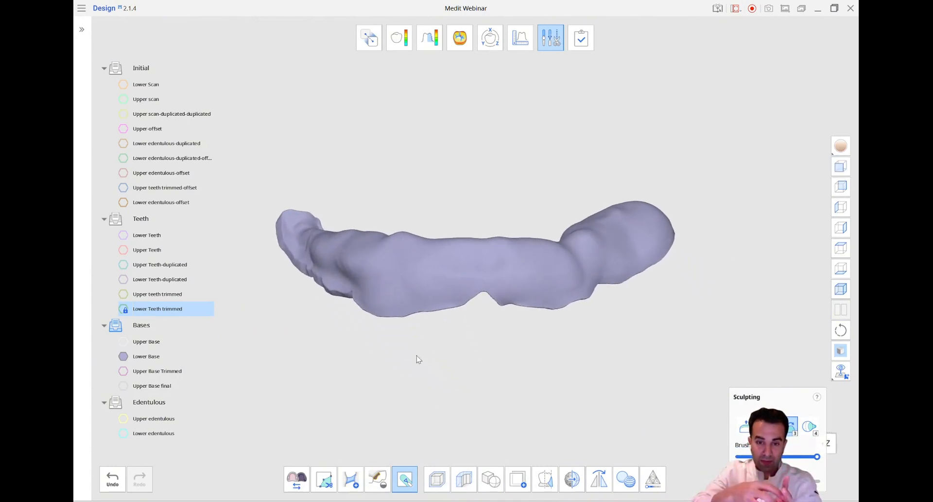
# Redisplay Lower Teeth trimmed and create a 0.2 mm offset copy of it
pyautogui.click(123, 310)
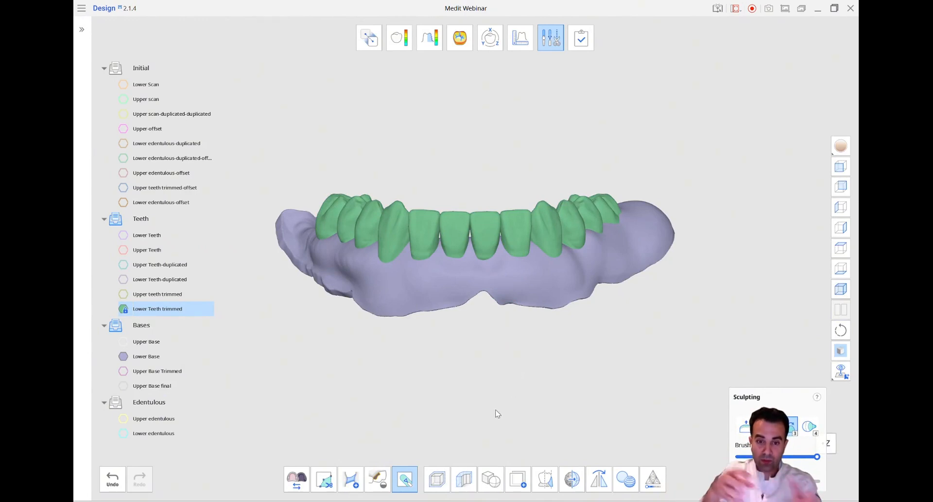
pyautogui.click(436, 480)
pyautogui.scroll(-1, 496, 345)
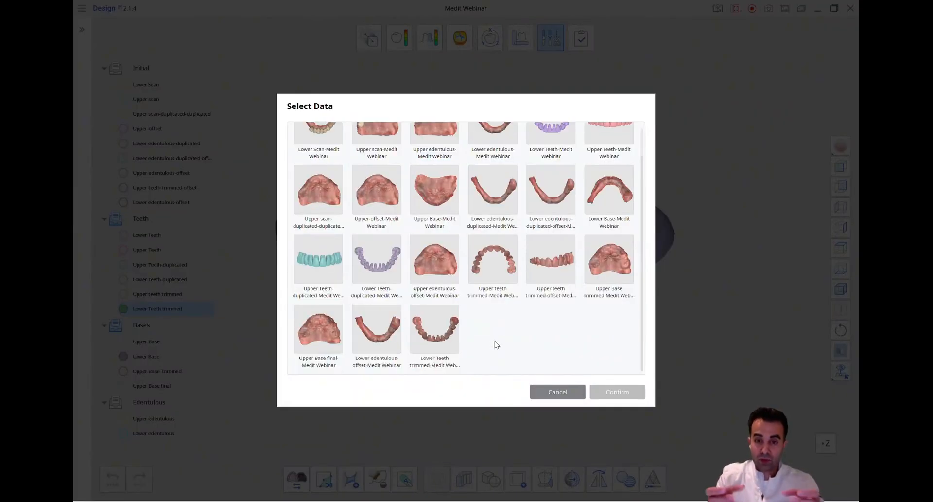
pyautogui.click(445, 334)
pyautogui.click(616, 392)
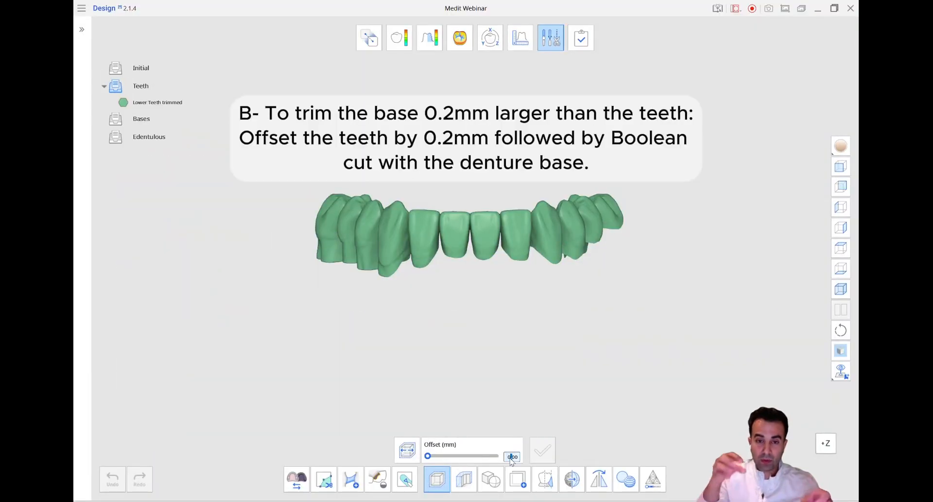
pyautogui.write('.2')
pyautogui.click(542, 449)
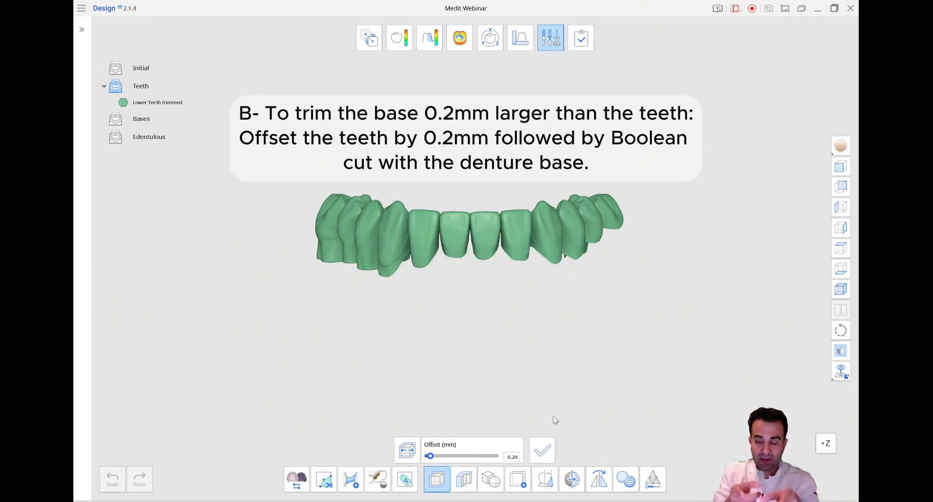
# Boolean-cut Lower Teeth trimmed-offset (B) out of Lower Base (A)
pyautogui.click(495, 482)
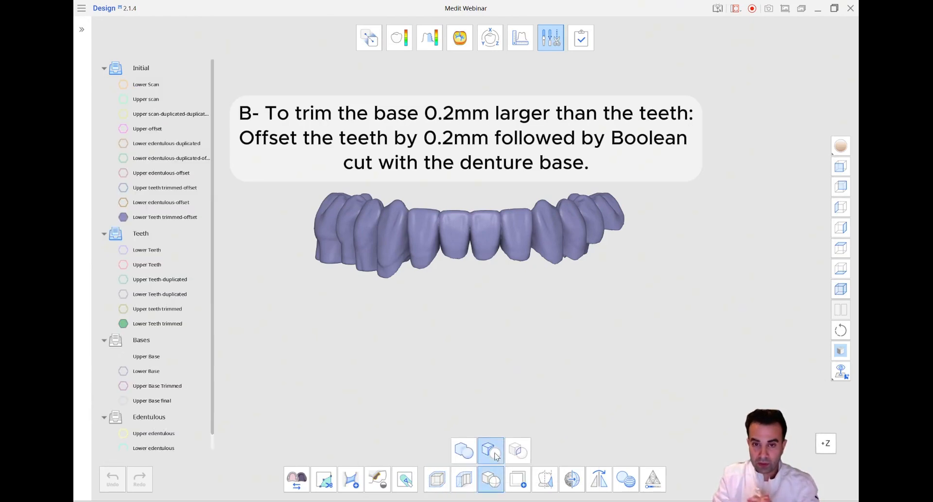
pyautogui.click(495, 456)
pyautogui.scroll(-3, 535, 233)
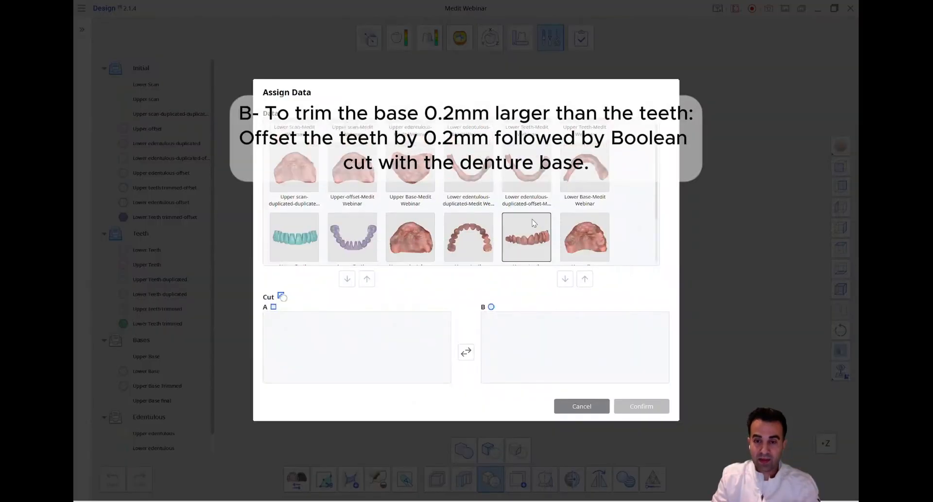
pyautogui.click(481, 223)
pyautogui.click(566, 279)
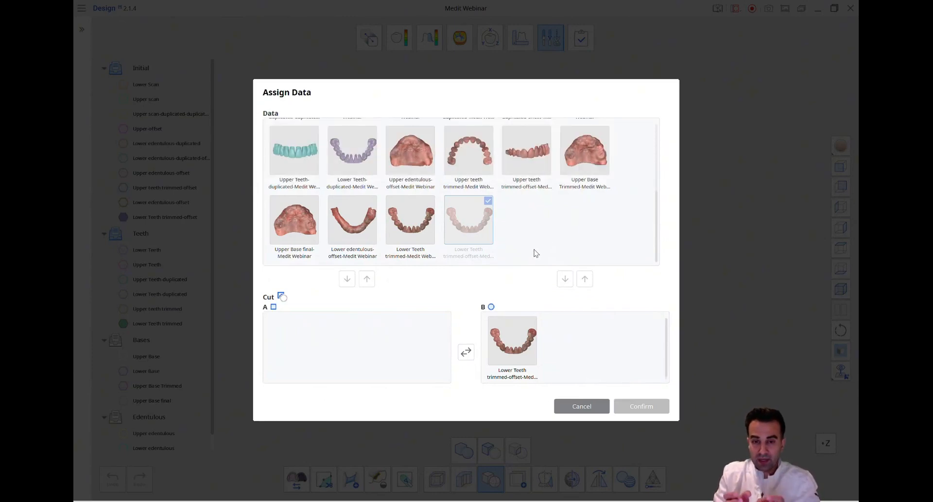
pyautogui.scroll(1, 535, 253)
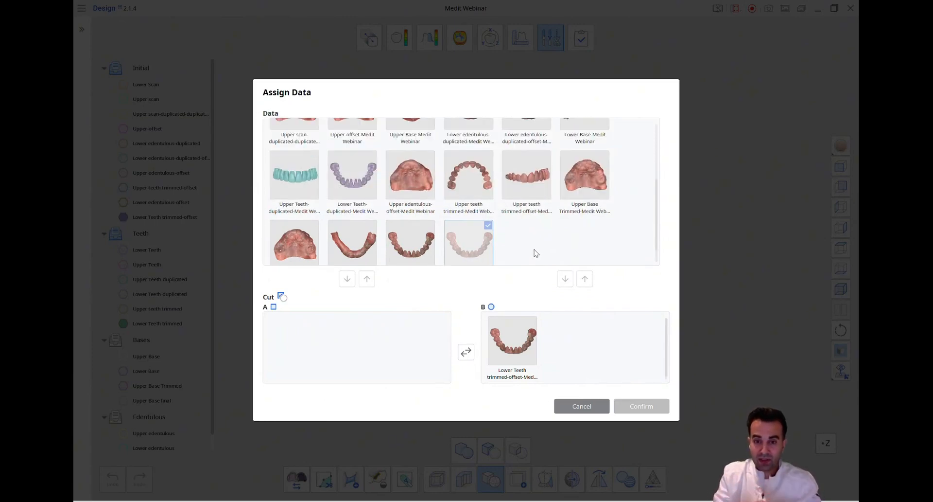
pyautogui.scroll(2, 536, 253)
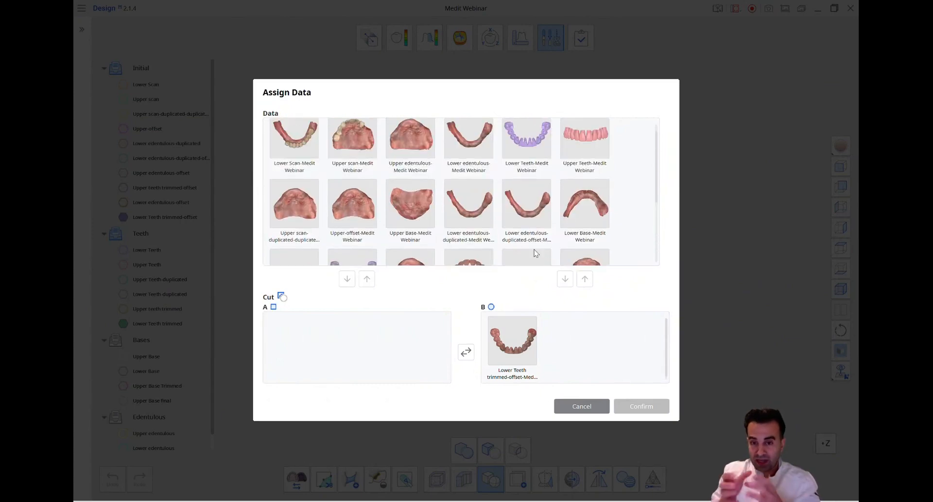
pyautogui.click(575, 215)
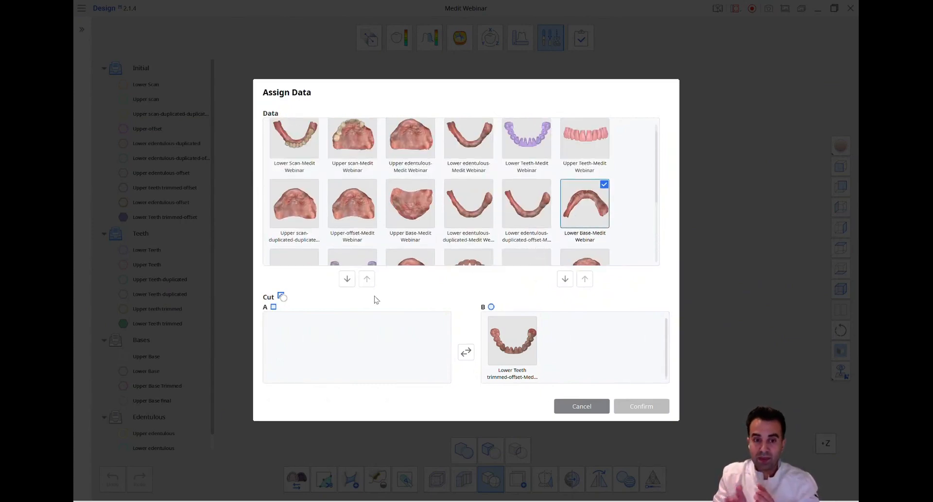
pyautogui.click(347, 278)
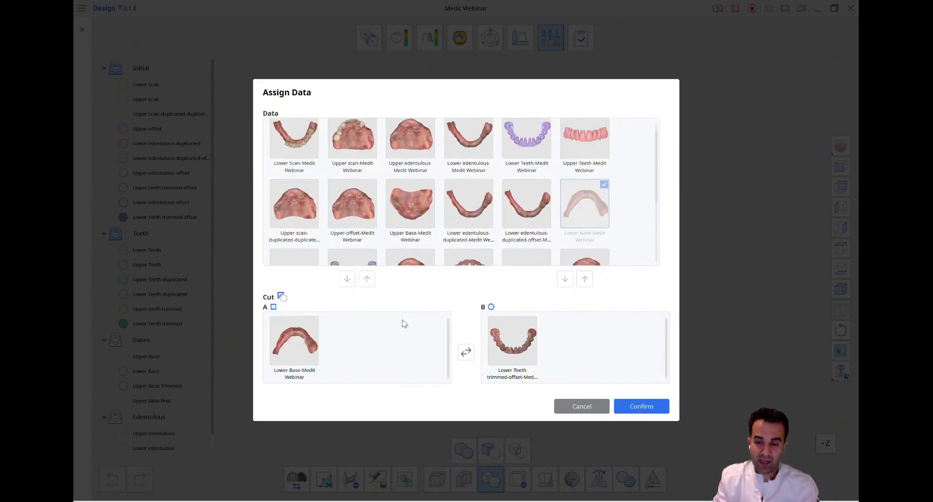
pyautogui.click(642, 406)
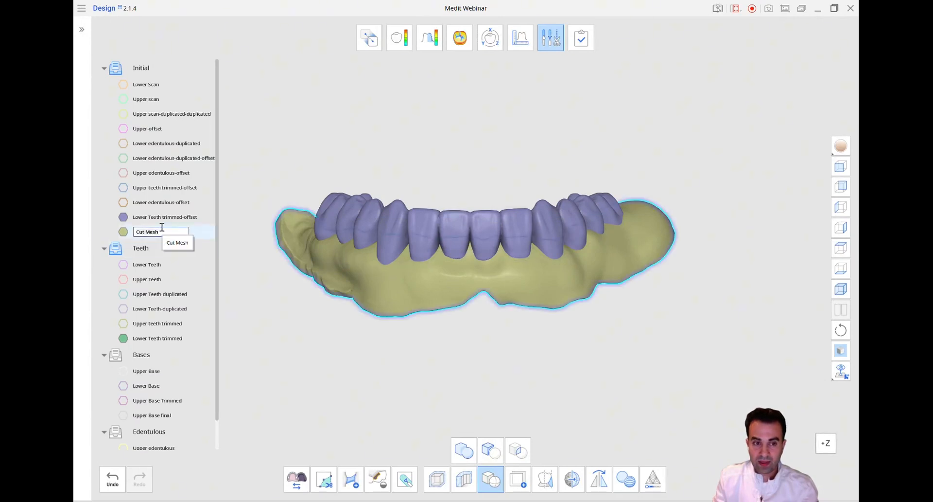
# Rename the resulting cut mesh as Lower Base final and leave the editing mode
pyautogui.press('BackSpace')
pyautogui.write('Lower Base')
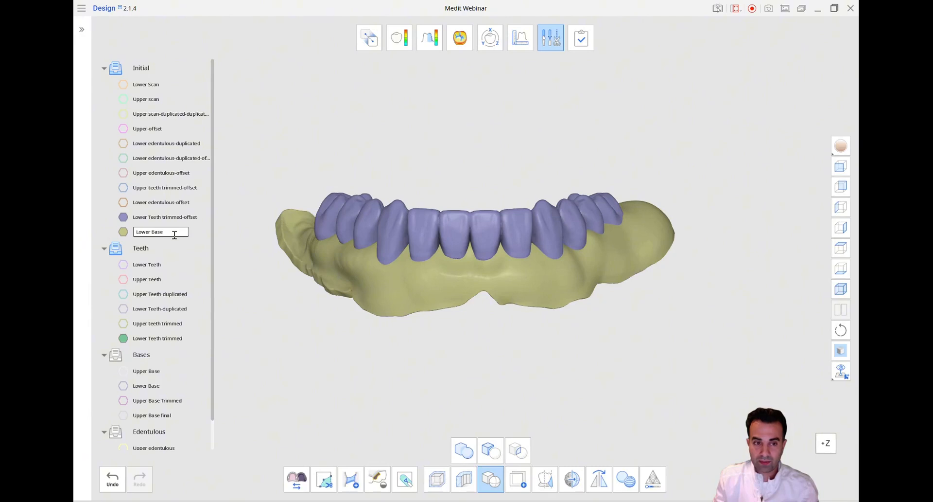
pyautogui.click(552, 39)
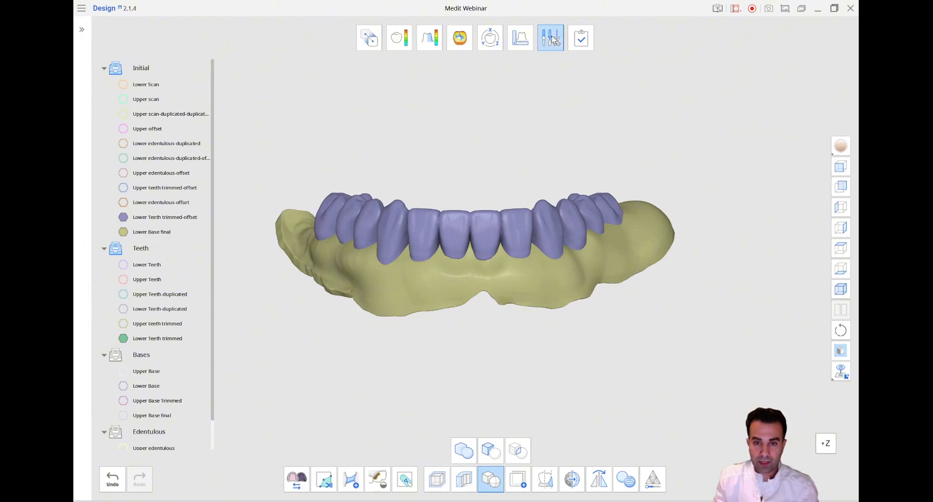
# Hide Lower Teeth trimmed-offset and move Lower Base final to the Bases group
pyautogui.click(124, 217)
pyautogui.rightClick(185, 234)
pyautogui.moveTo(231, 294)
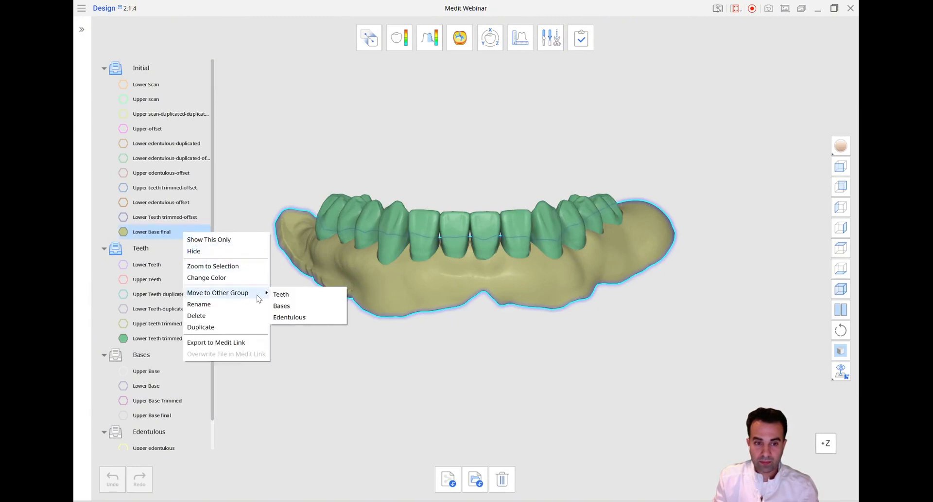
pyautogui.click(282, 307)
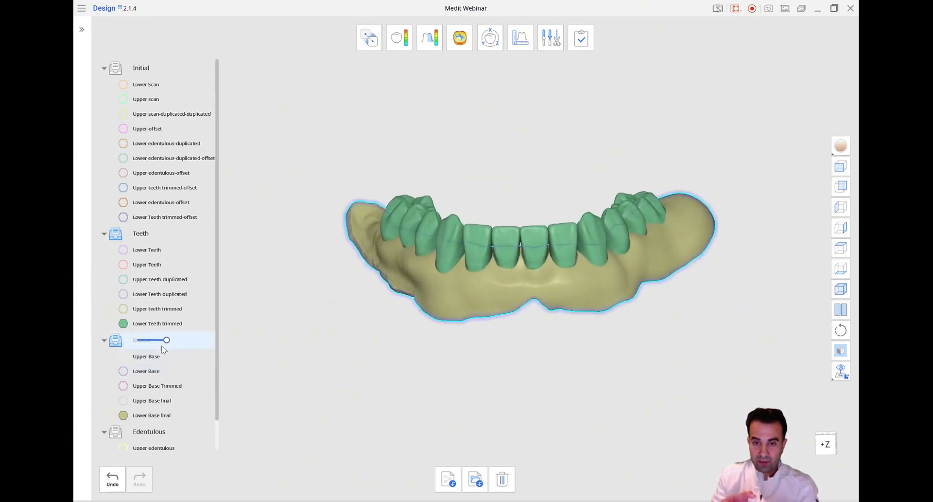
# Hide Lower Teeth trimmed and display Upper Base final with Lower Base final to inspect the tooth sockets from the front
pyautogui.click(125, 324)
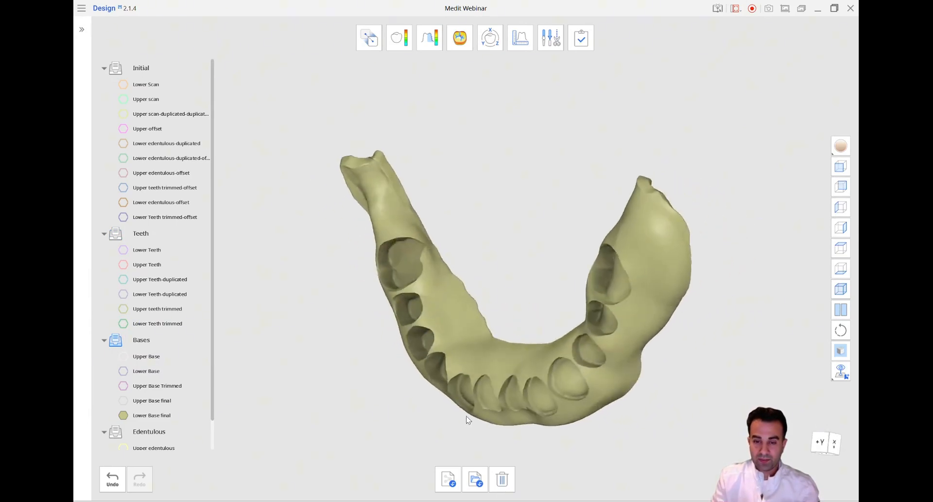
pyautogui.click(841, 167)
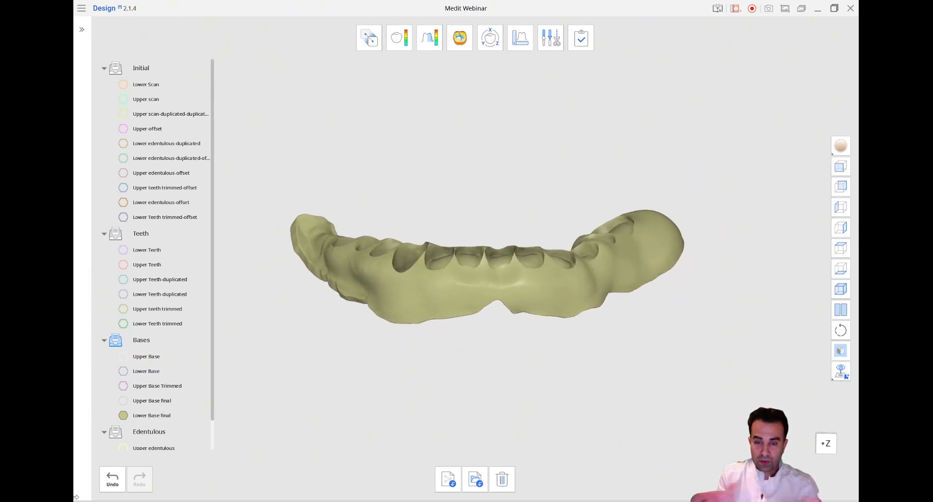
pyautogui.click(124, 400)
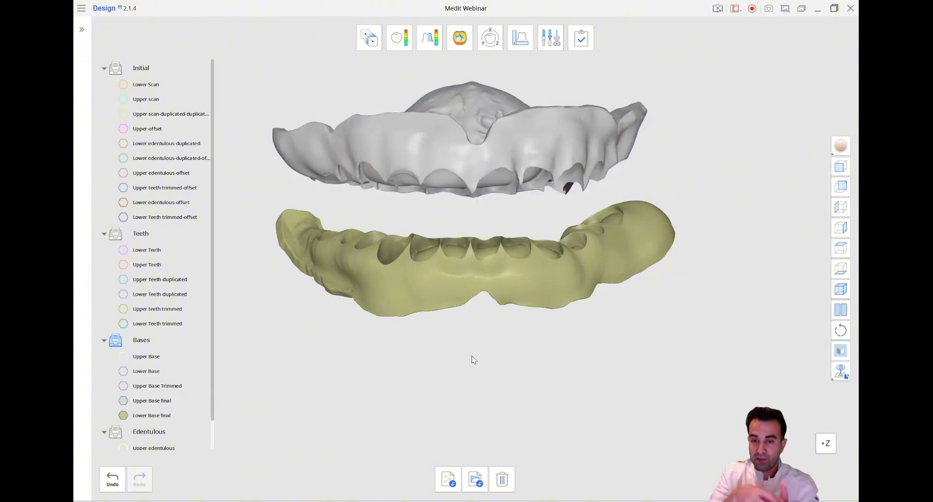
pyautogui.moveTo(471, 359); pyautogui.dragTo(529, 374, button='middle')
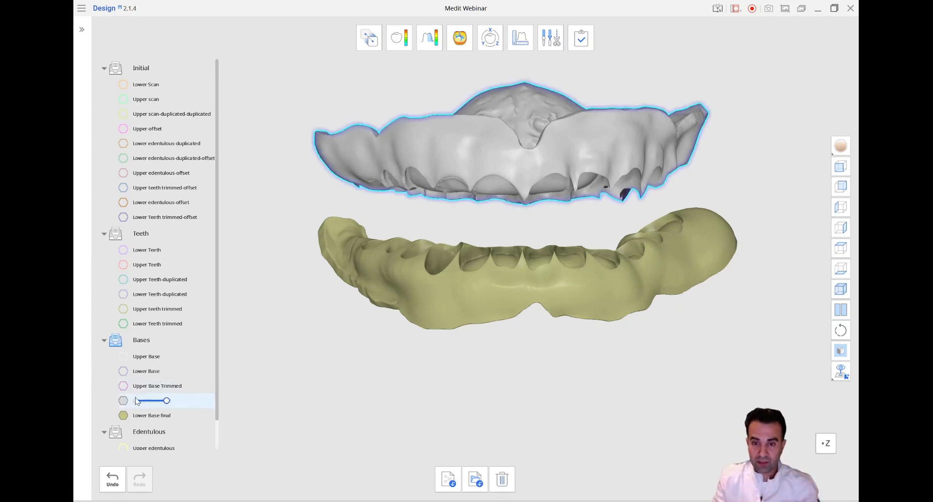
# Show Upper Base and Lower Base briefly over the final bases to compare the uncut and cut versions
pyautogui.moveTo(218, 380); pyautogui.dragTo(218, 413)
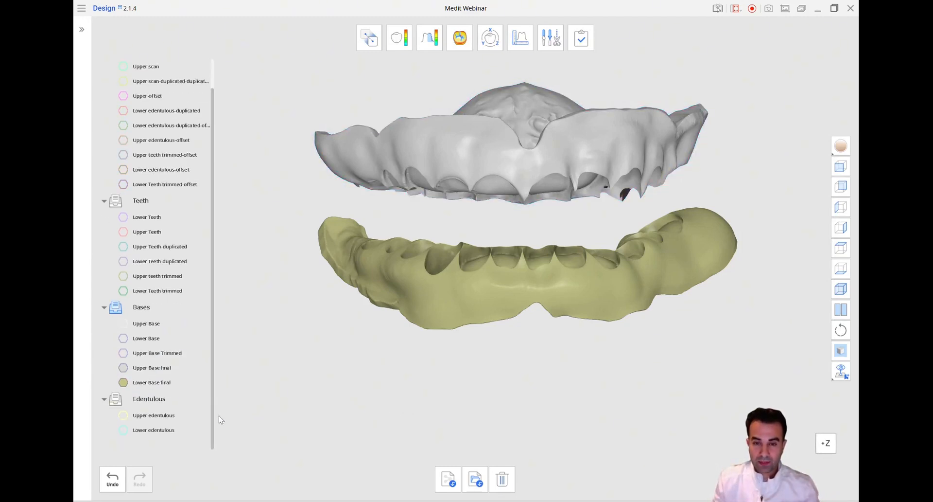
pyautogui.click(123, 325)
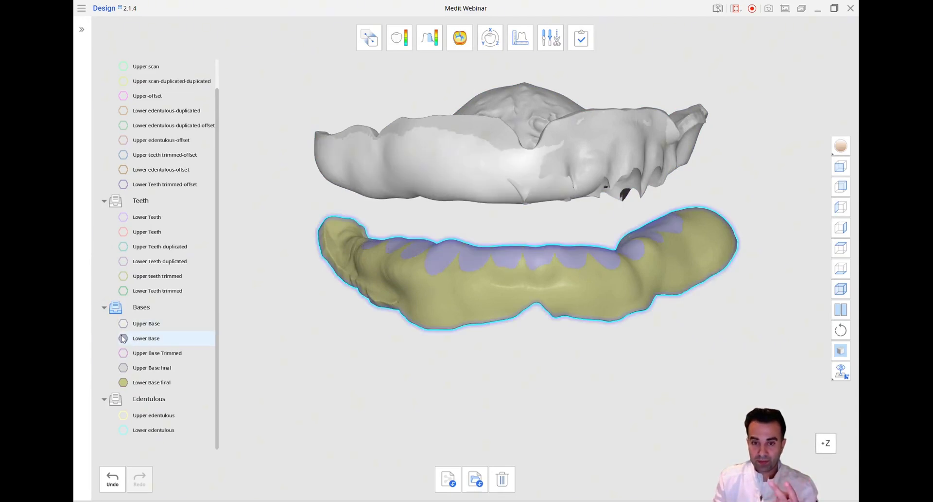
pyautogui.click(123, 339)
pyautogui.click(124, 326)
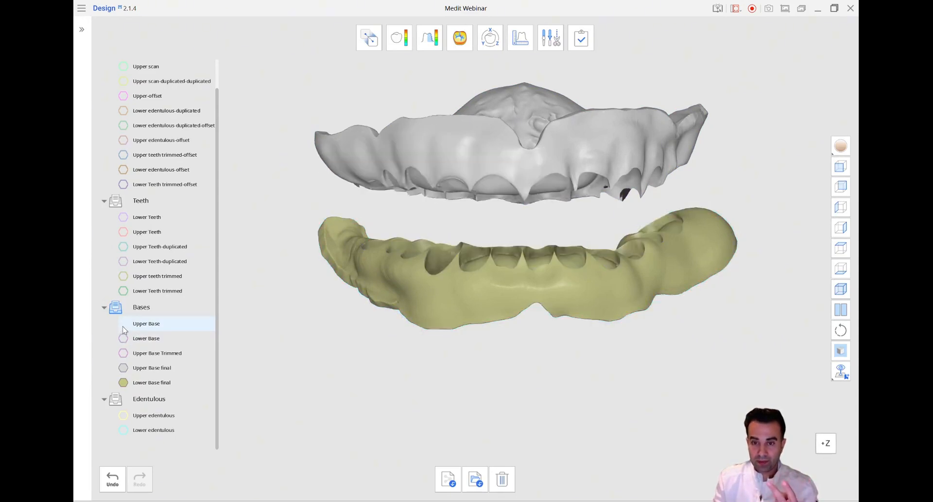
# Hide both final bases and display Lower Scan and Upper scan to review the initial dentition
pyautogui.click(124, 372)
pyautogui.click(123, 382)
pyautogui.scroll(1, 108, 153)
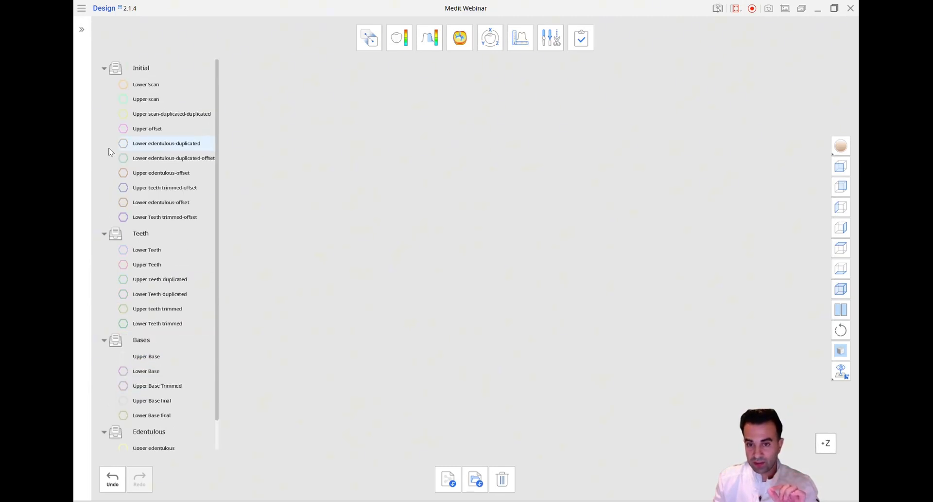
pyautogui.click(123, 84)
pyautogui.click(123, 100)
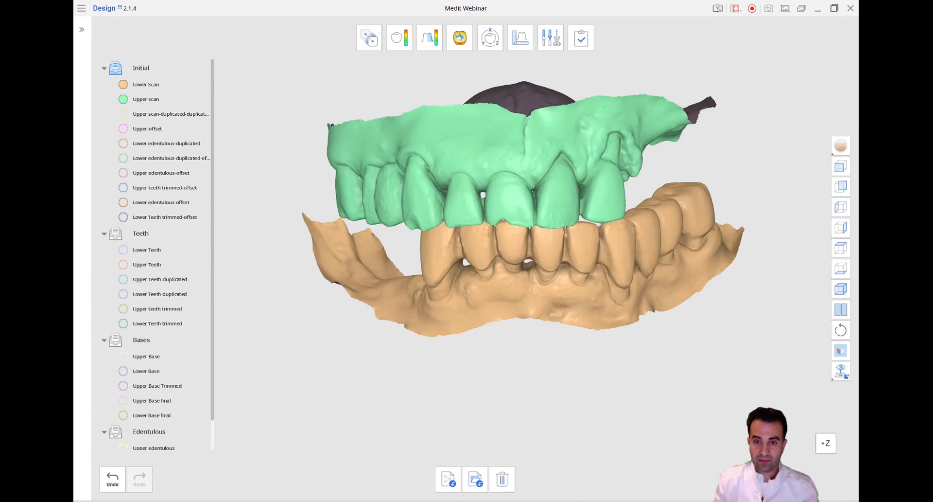
# Display the Edentulous group and hide the Initial group to review both edentulous arches from the front
pyautogui.scroll(-1, 127, 408)
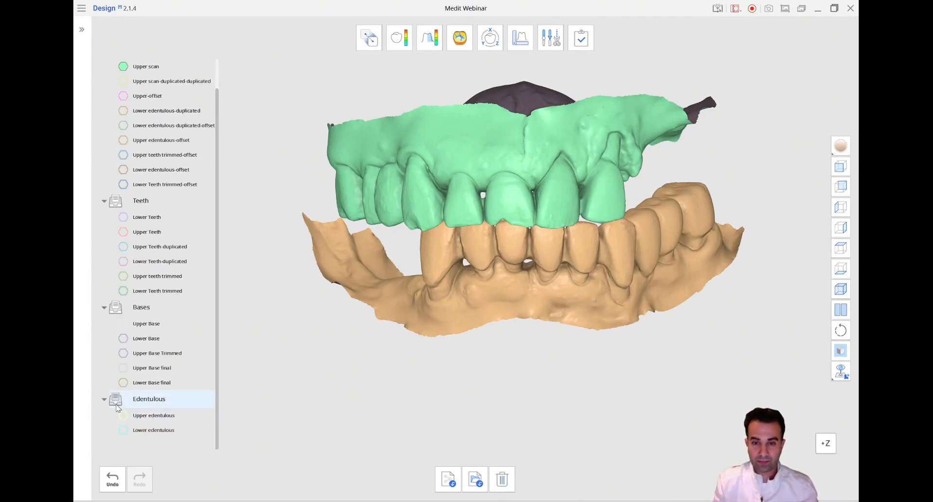
pyautogui.click(116, 399)
pyautogui.scroll(1, 130, 220)
pyautogui.click(116, 68)
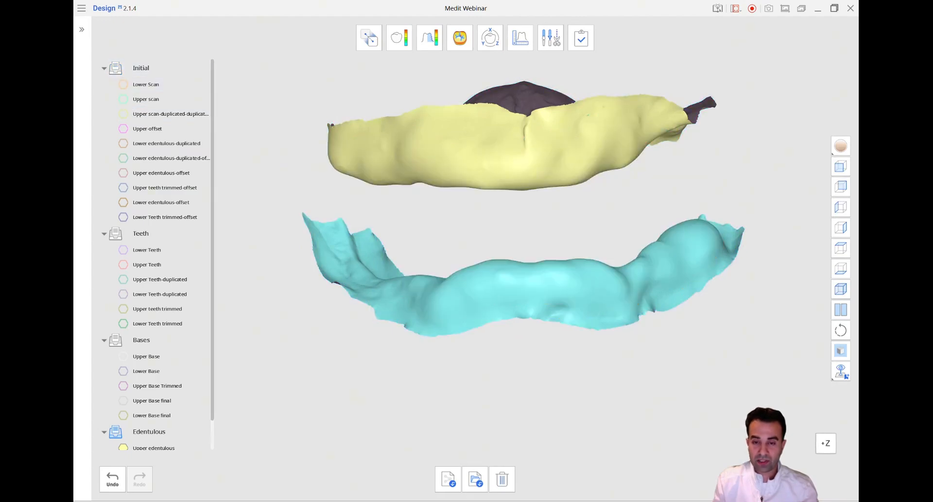
pyautogui.moveTo(461, 272)
pyautogui.mouseDown(button='right')
pyautogui.moveTo(607, 272)
pyautogui.moveTo(452, 272)
pyautogui.mouseUp(button='right')
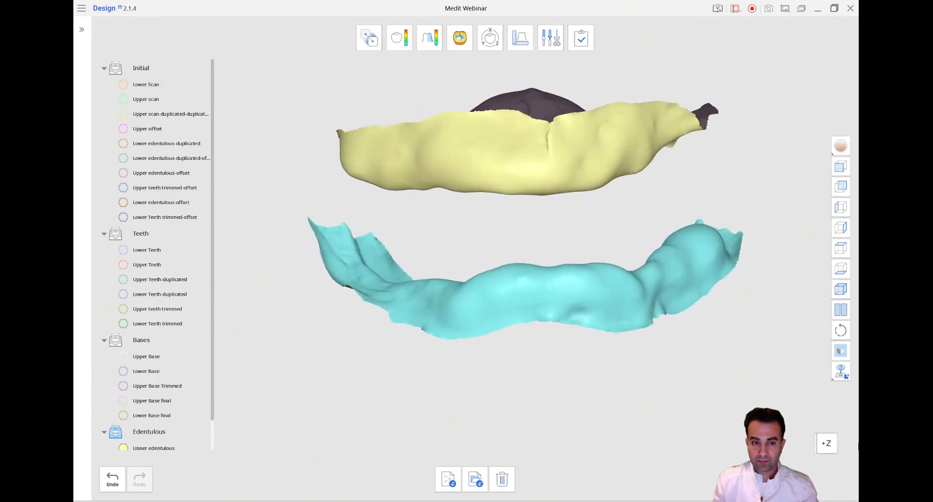
pyautogui.click(842, 169)
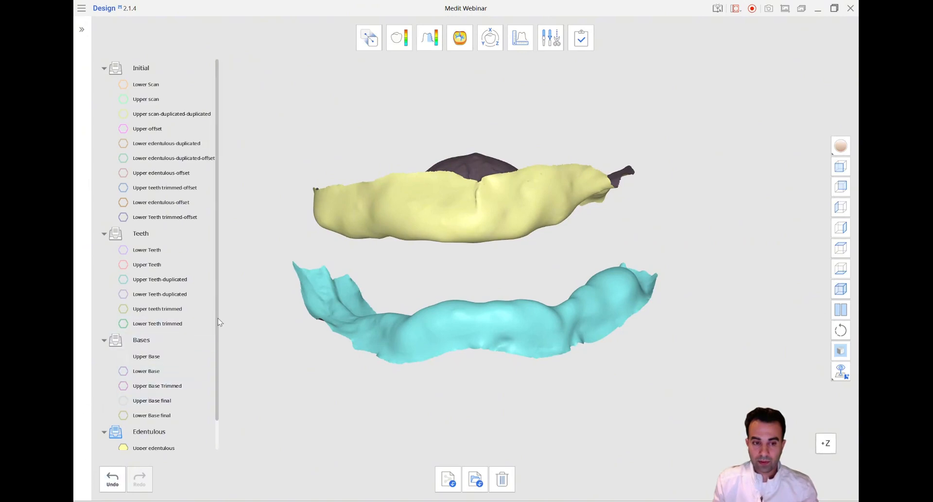
# Display Lower Base final, Upper Base final, Lower Teeth trimmed and Upper teeth trimmed over the edentulous arches, viewed from the front
pyautogui.moveTo(217, 320); pyautogui.dragTo(217, 352)
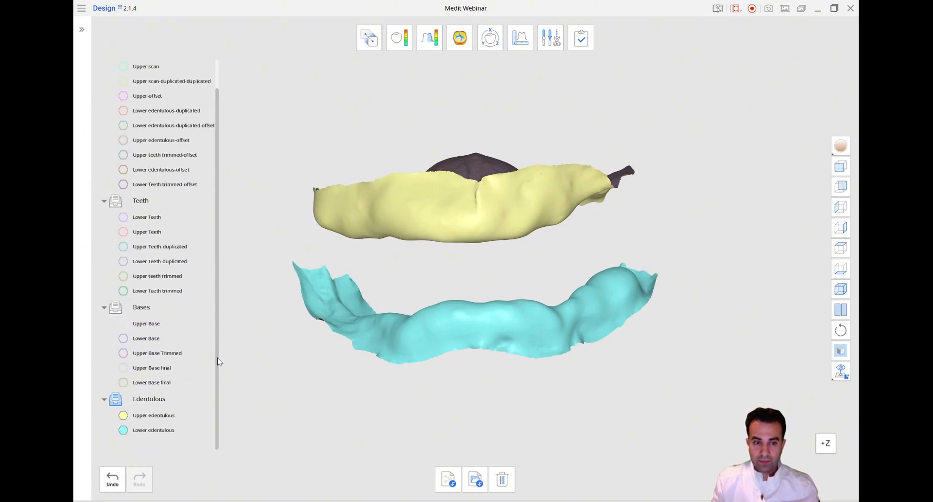
pyautogui.click(124, 383)
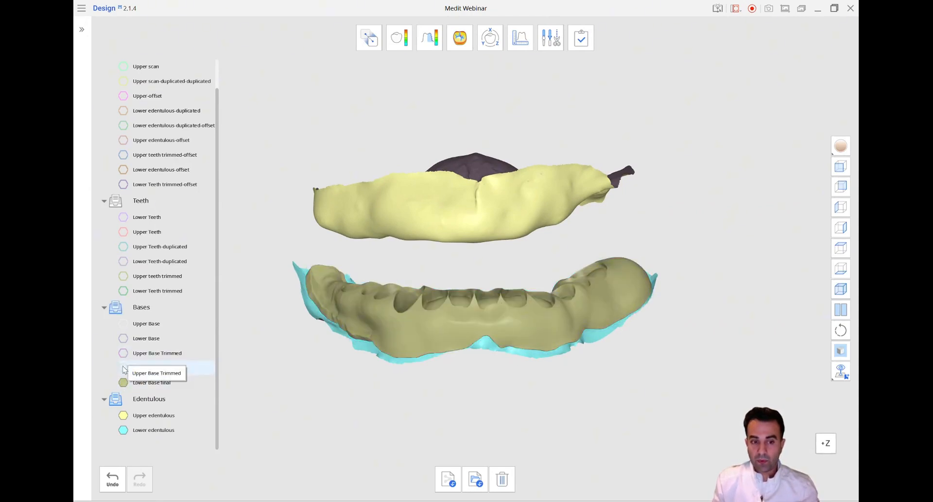
pyautogui.click(124, 369)
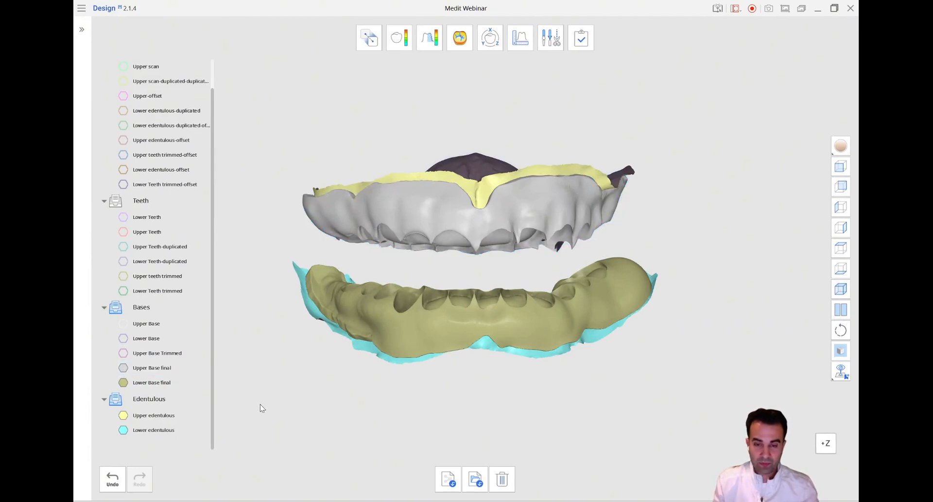
pyautogui.click(123, 290)
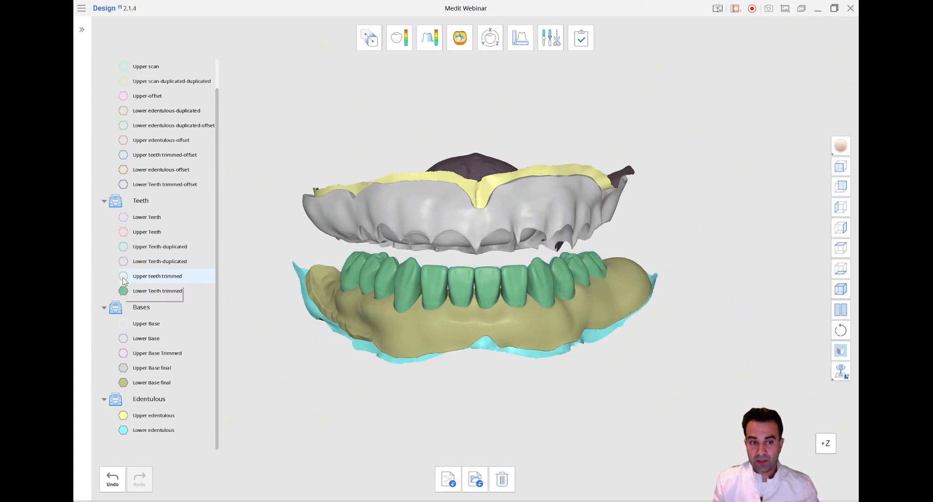
pyautogui.click(123, 276)
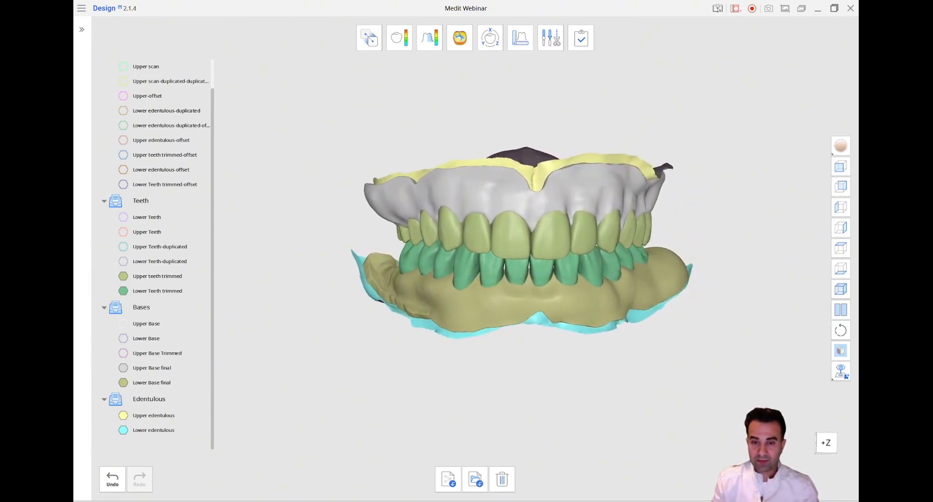
pyautogui.click(845, 167)
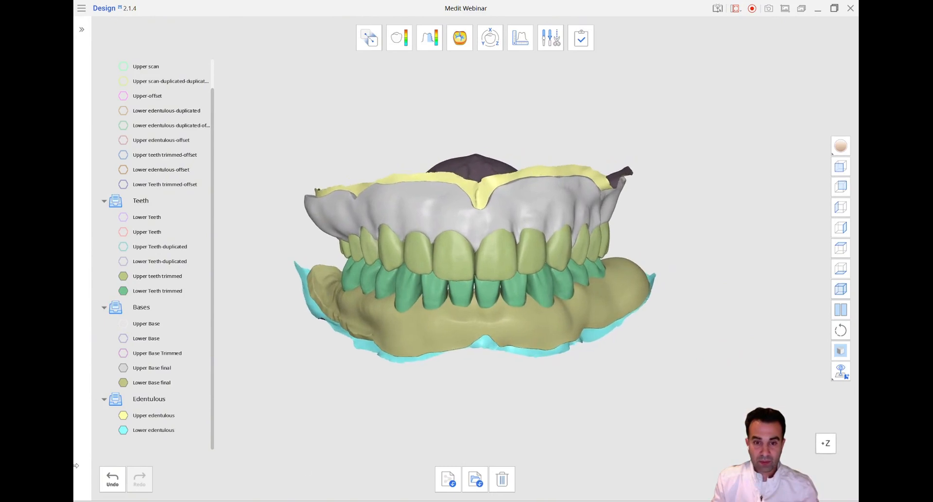
# Hide the Edentulous group to review the assembled bases and trimmed teeth on their own from the front
pyautogui.click(119, 401)
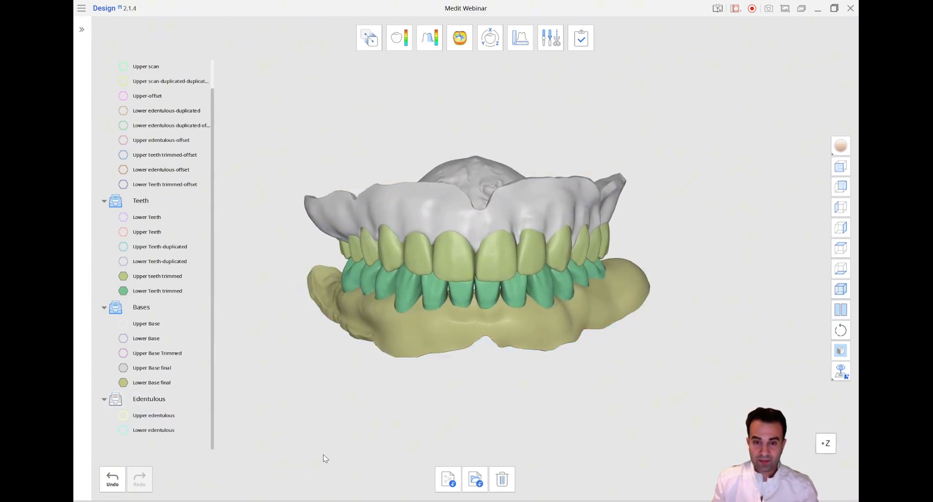
pyautogui.moveTo(357, 423); pyautogui.dragTo(365, 473, button='right')
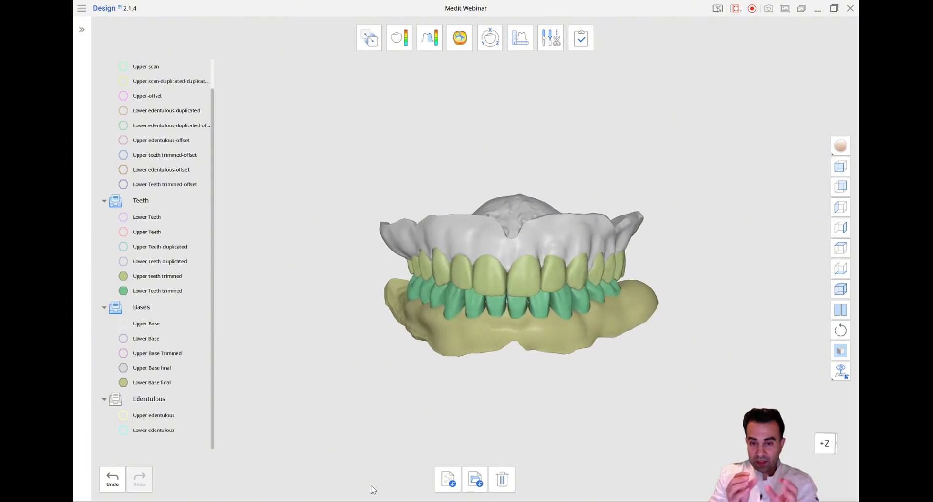
pyautogui.click(845, 168)
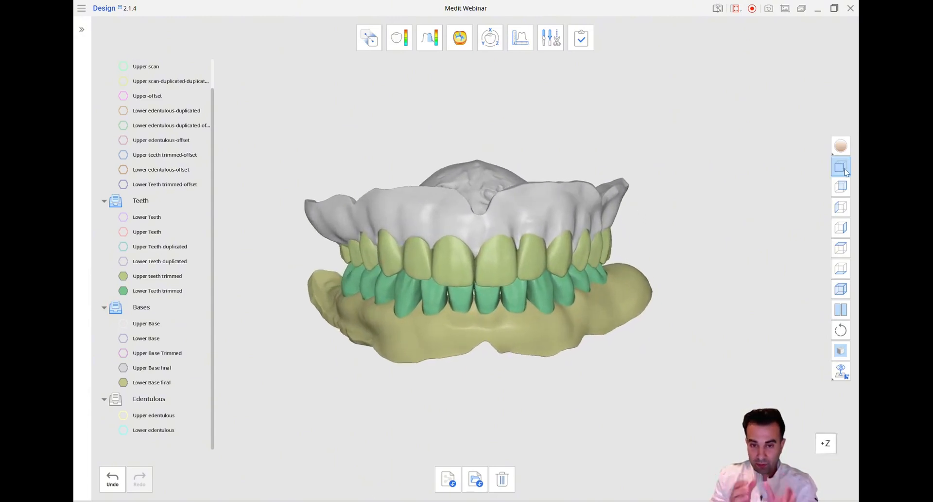
# Split the view to compare the initial scans side by side with the finished dentures, including from the side
pyautogui.click(845, 310)
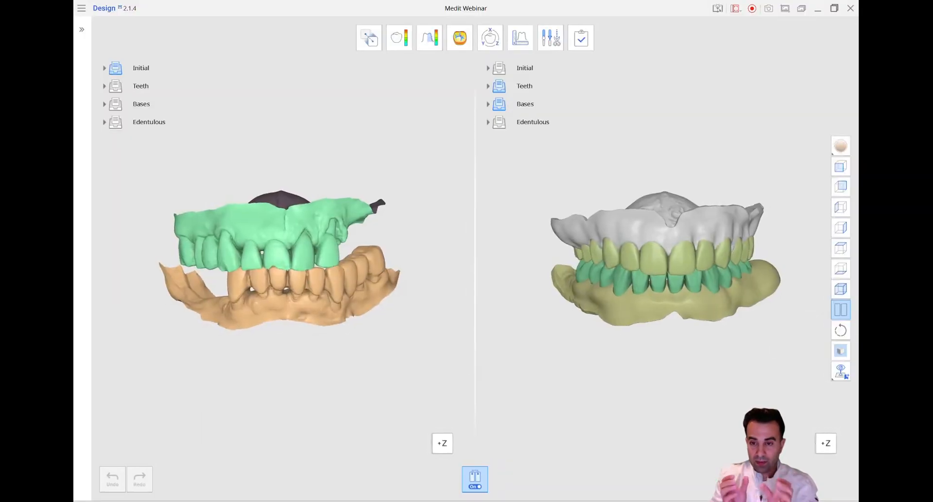
pyautogui.moveTo(666, 272); pyautogui.dragTo(785, 272, button='right')
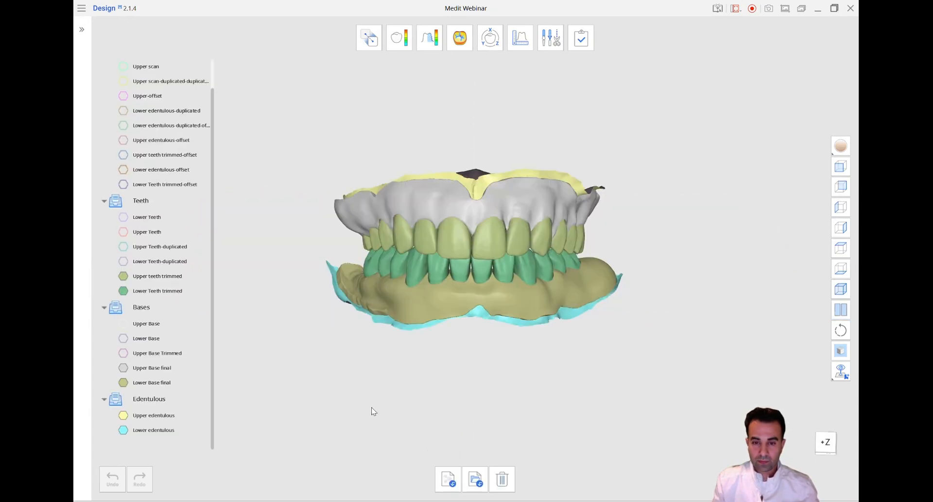
pyautogui.scroll(4, 372, 406)
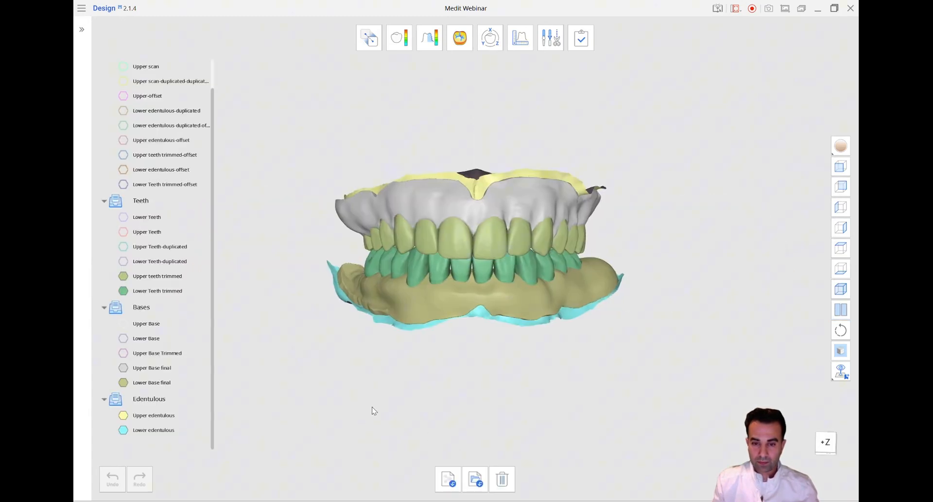
# Create a vertical section line near the midline through all displayed upper and lower meshes
pyautogui.click(519, 41)
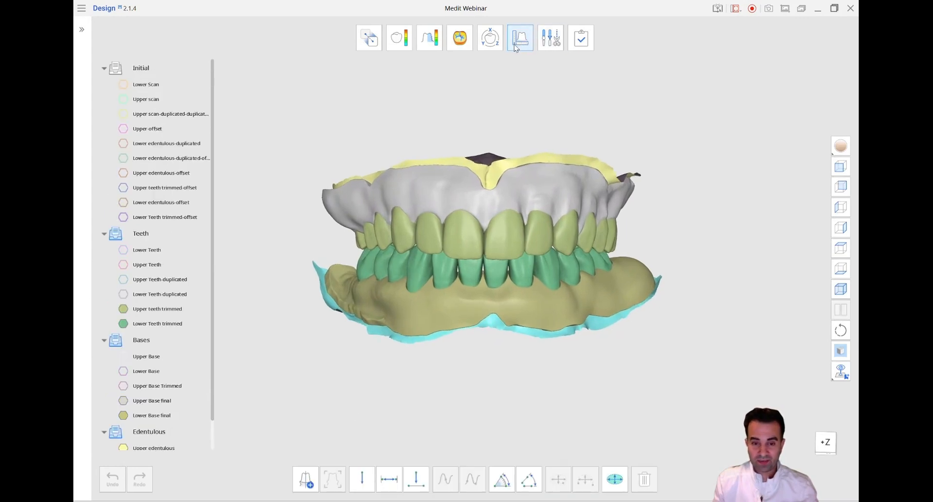
pyautogui.click(306, 478)
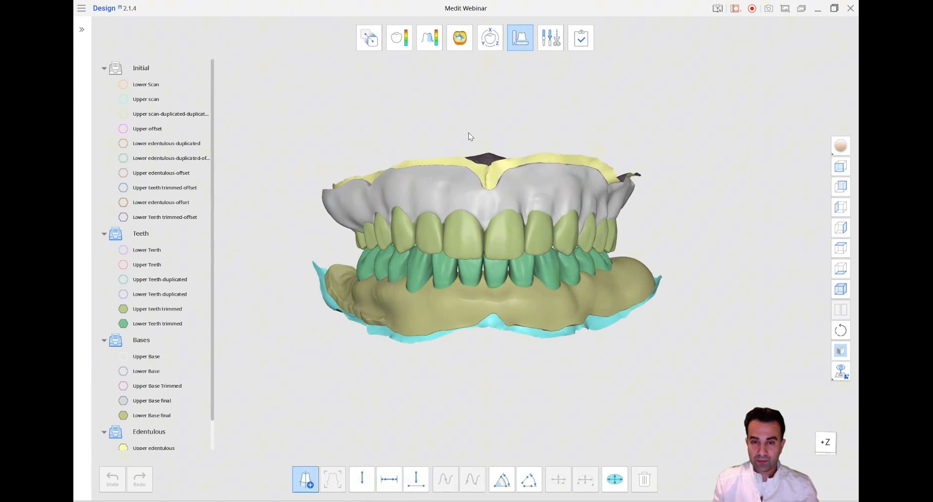
pyautogui.moveTo(470, 135); pyautogui.dragTo(475, 401)
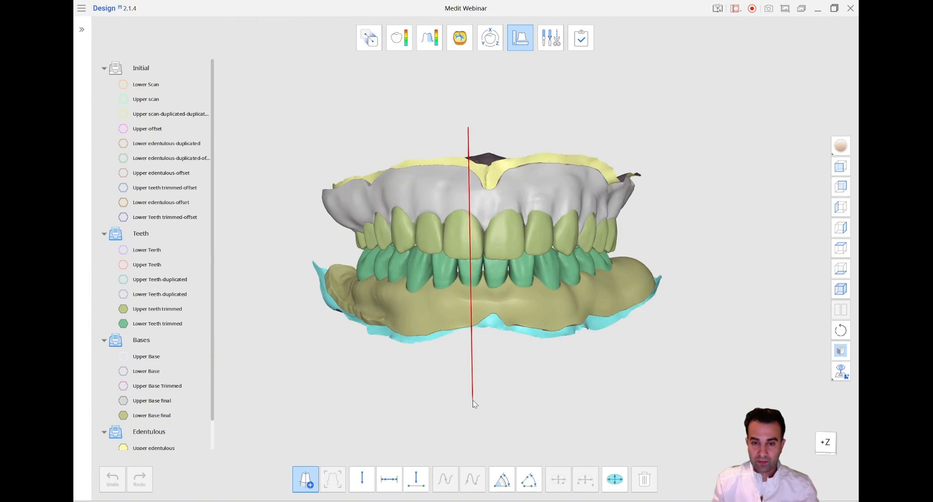
pyautogui.moveTo(474, 402); pyautogui.dragTo(474, 402)
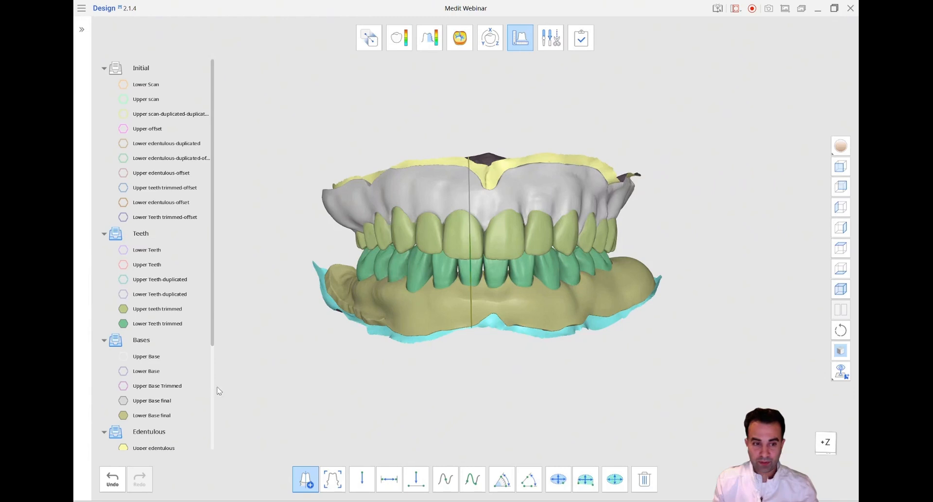
# Hide the Bases, Teeth and Edentulous groups and collapse the mesh groups, leaving only the section lines displayed
pyautogui.click(104, 340)
pyautogui.click(116, 342)
pyautogui.click(104, 234)
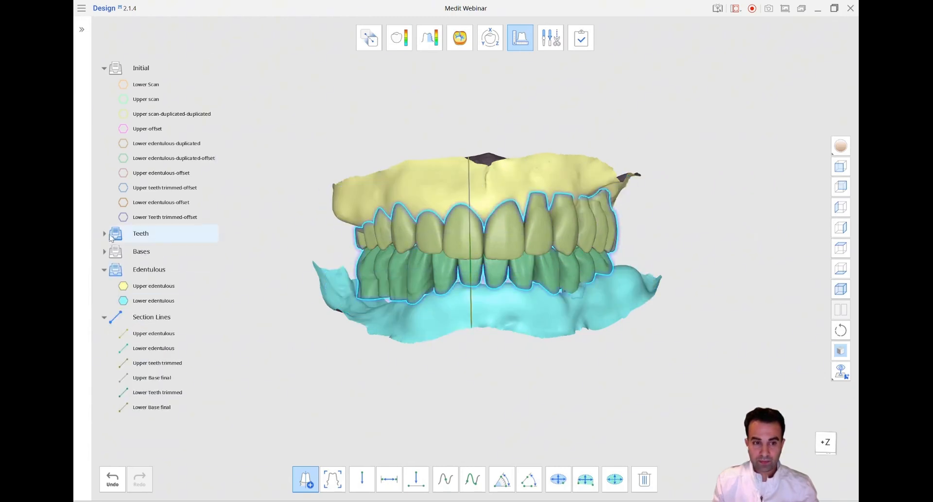
pyautogui.click(111, 236)
pyautogui.click(104, 69)
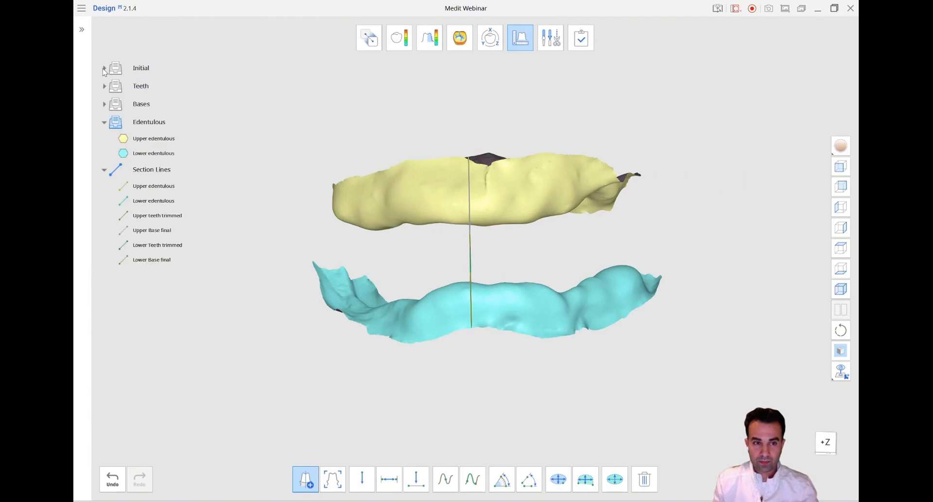
pyautogui.click(116, 124)
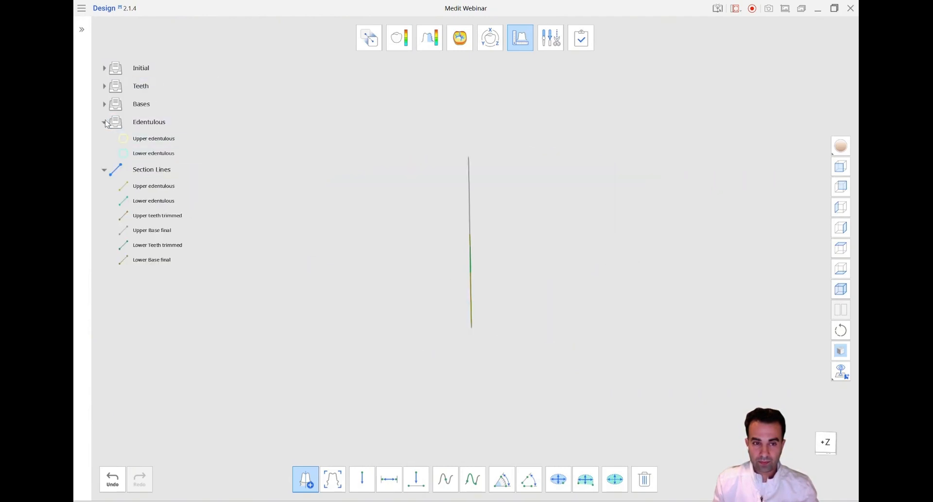
pyautogui.click(106, 122)
# Examine the section lines from the side, checking the gaps between the edentulous arches, final bases and trimmed teeth
pyautogui.moveTo(360, 386); pyautogui.dragTo(715, 423, button='right')
pyautogui.click(847, 225)
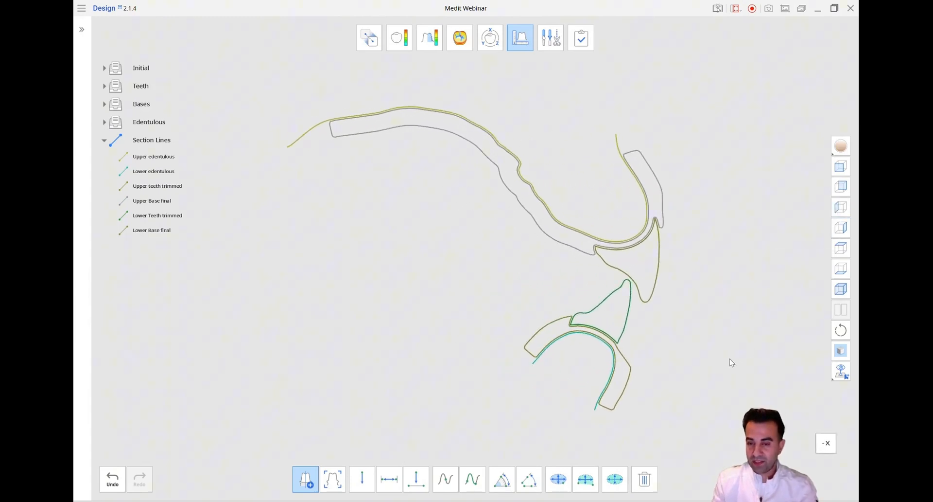
pyautogui.scroll(3, 727, 365)
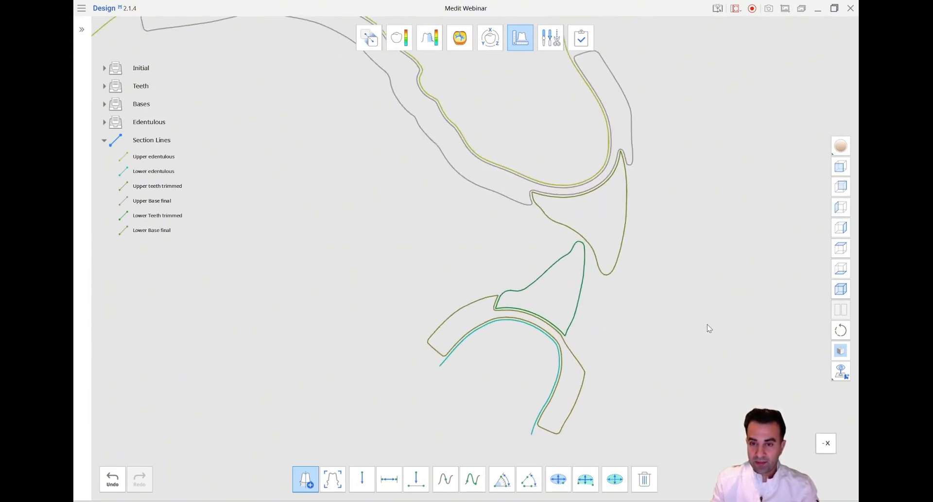
pyautogui.scroll(2, 715, 293)
pyautogui.moveTo(701, 323); pyautogui.dragTo(710, 294, button='middle')
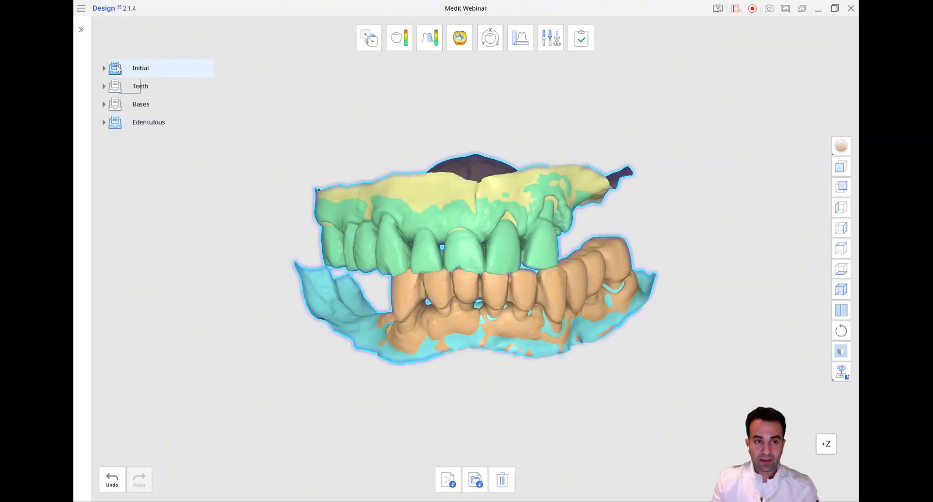
# Hide the Initial group and briefly show the Teeth group over the edentulous arches to review the tooth setup
pyautogui.click(117, 68)
pyautogui.click(117, 68)
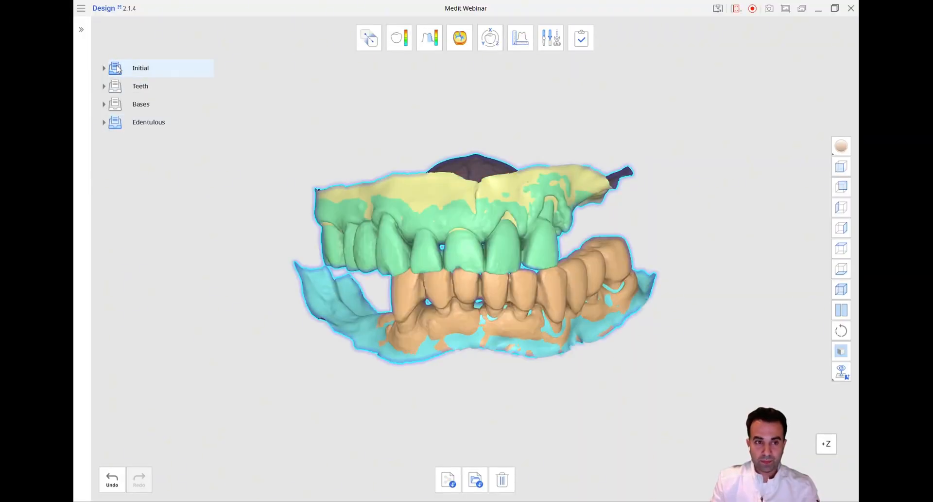
pyautogui.click(116, 68)
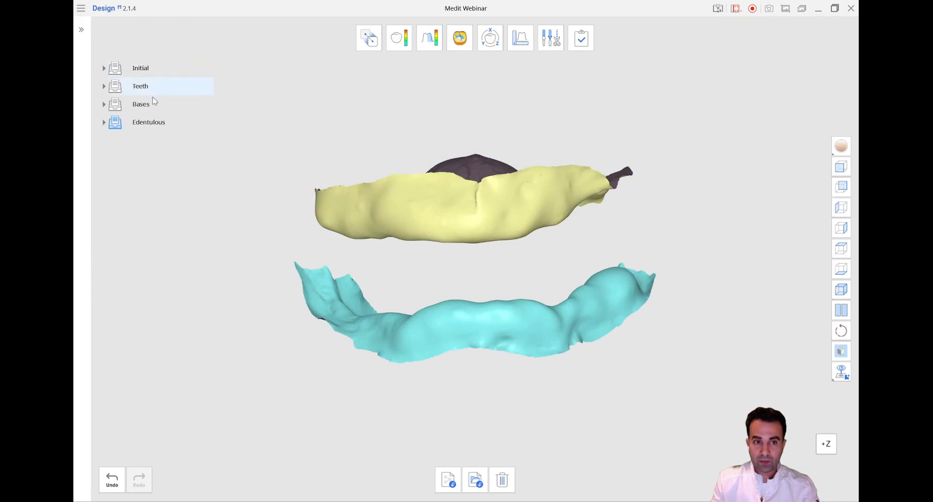
pyautogui.click(117, 88)
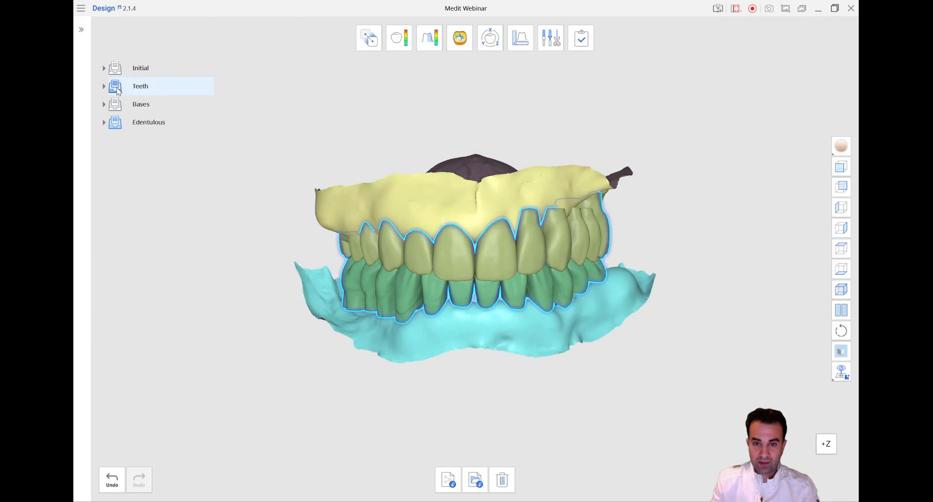
pyautogui.click(116, 87)
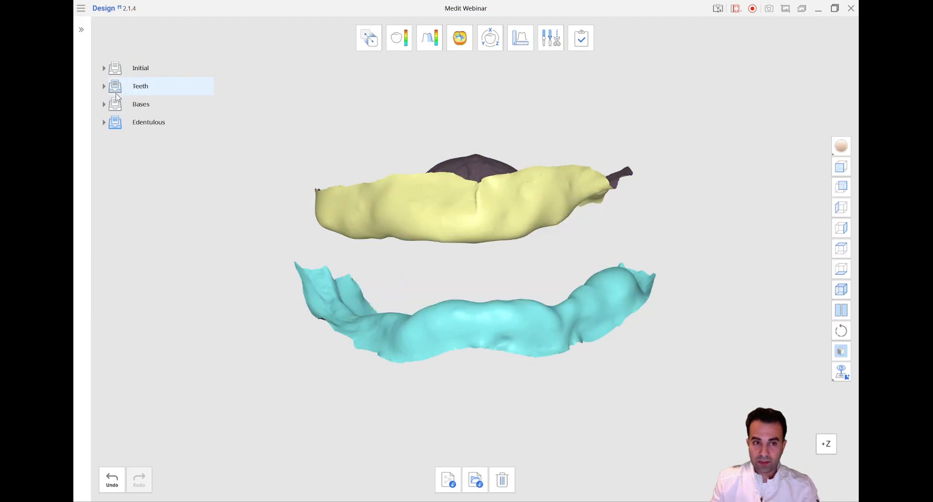
# Display the Bases and Teeth groups and hide the Edentulous group to present the complete dentures from the front
pyautogui.click(115, 105)
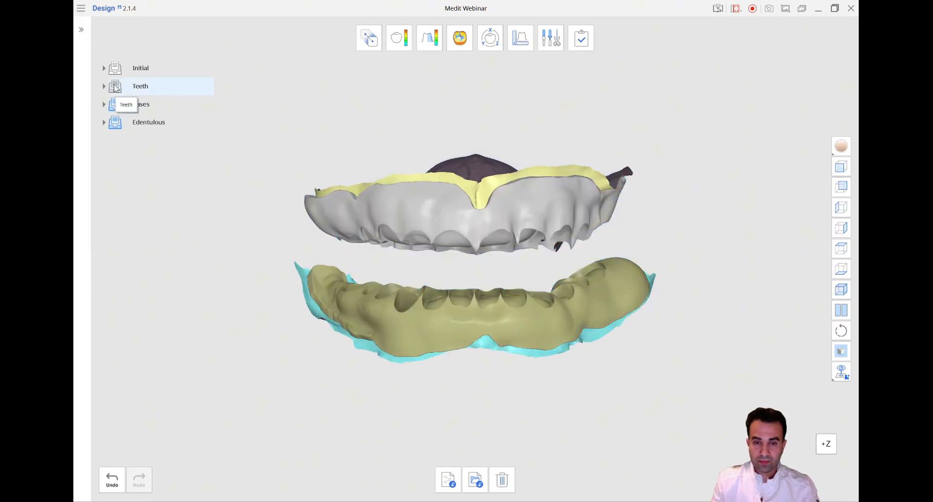
pyautogui.click(116, 88)
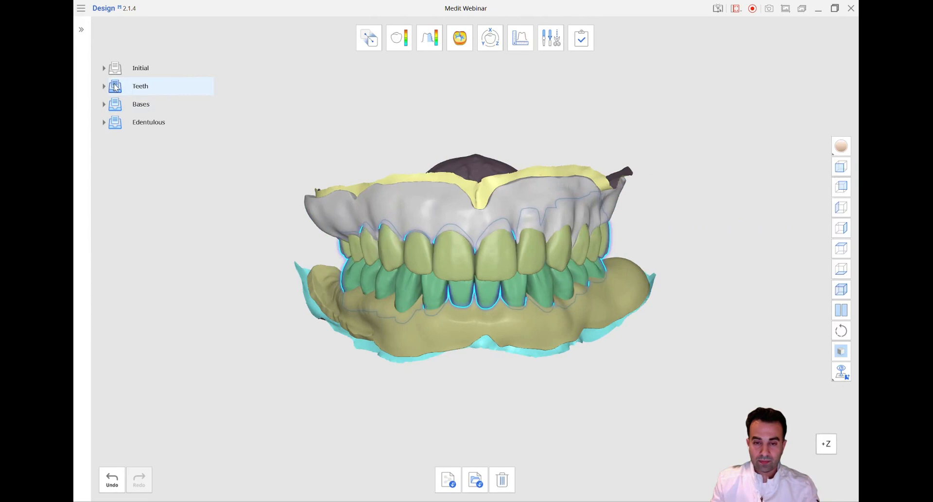
pyautogui.click(116, 123)
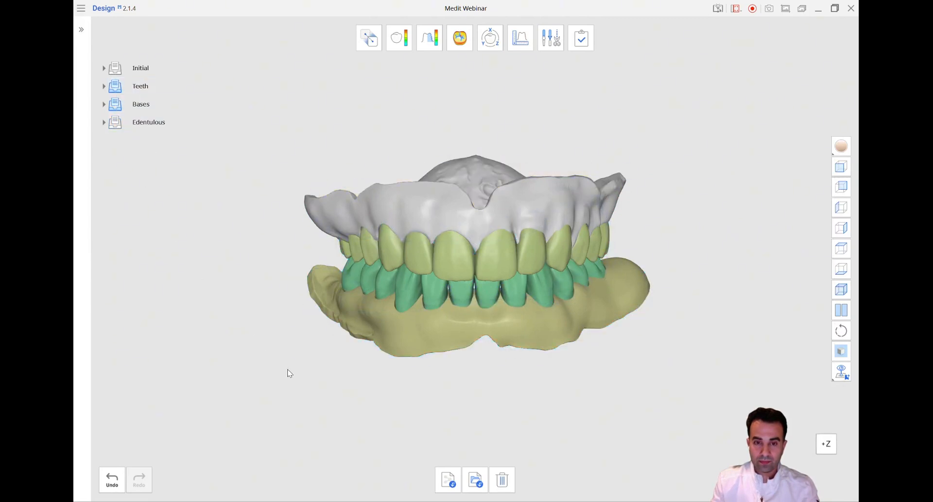